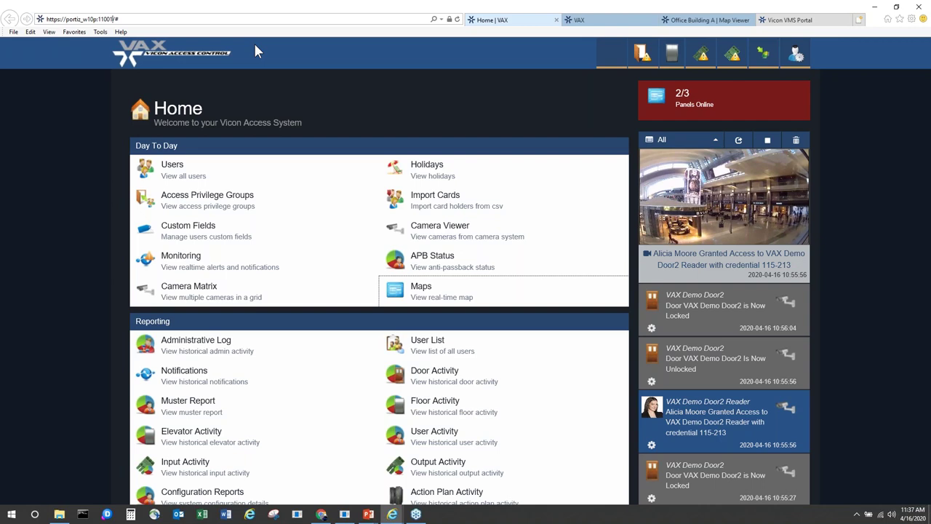
key(Right)
key(Right)
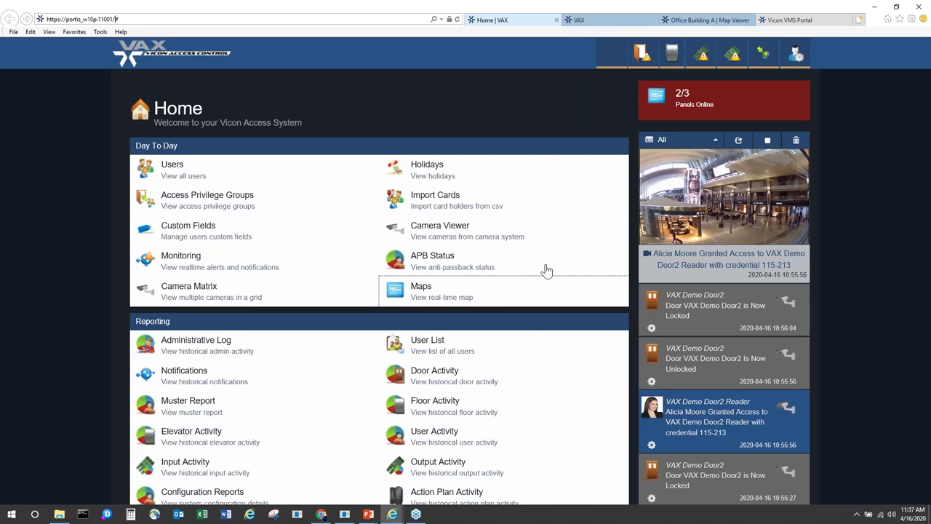
Look through the home page's Reporting, Scheduling and System sections and open the Partitions list.
scroll(561, 288, down, 1)
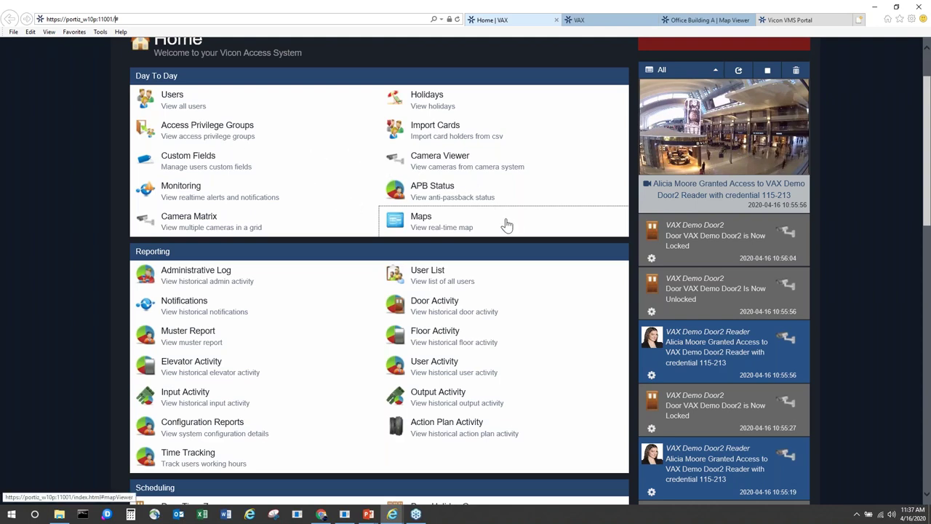
scroll(507, 225, down, 2)
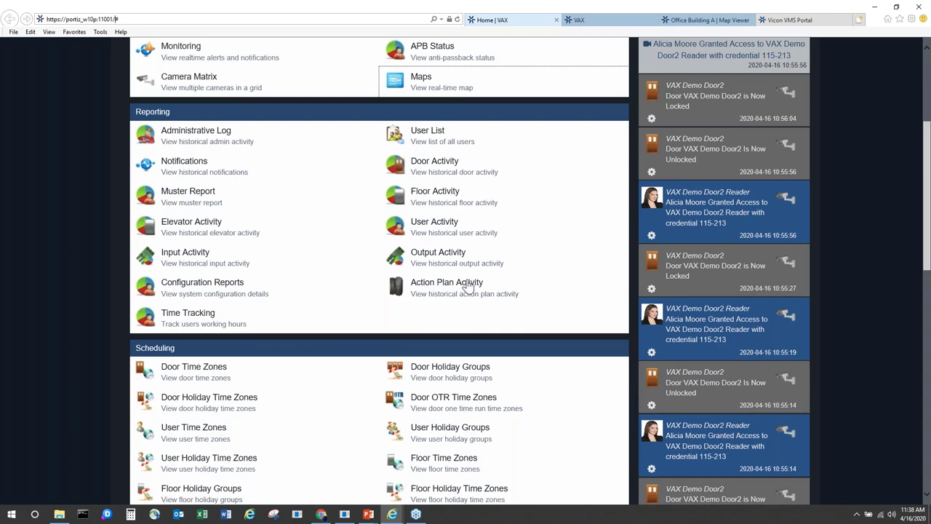
scroll(469, 286, down, 1)
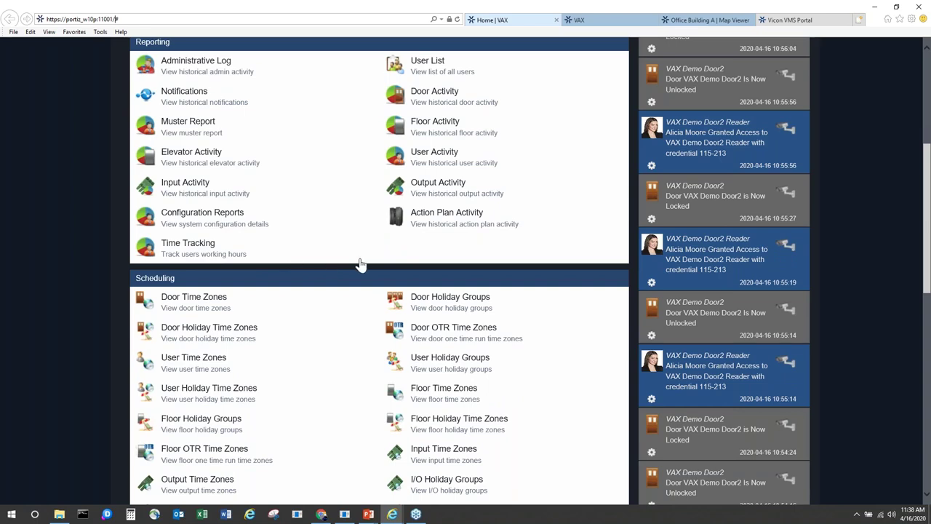
scroll(359, 264, down, 2)
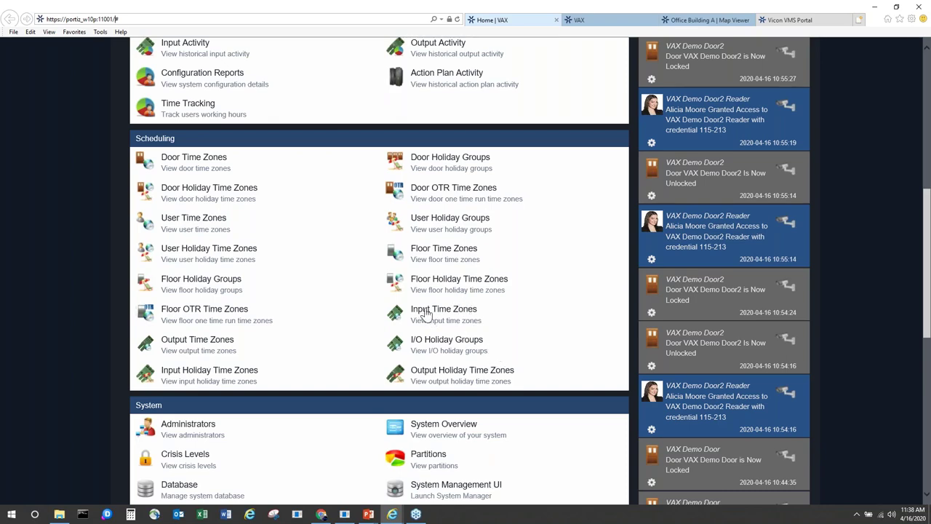
scroll(426, 313, down, 2)
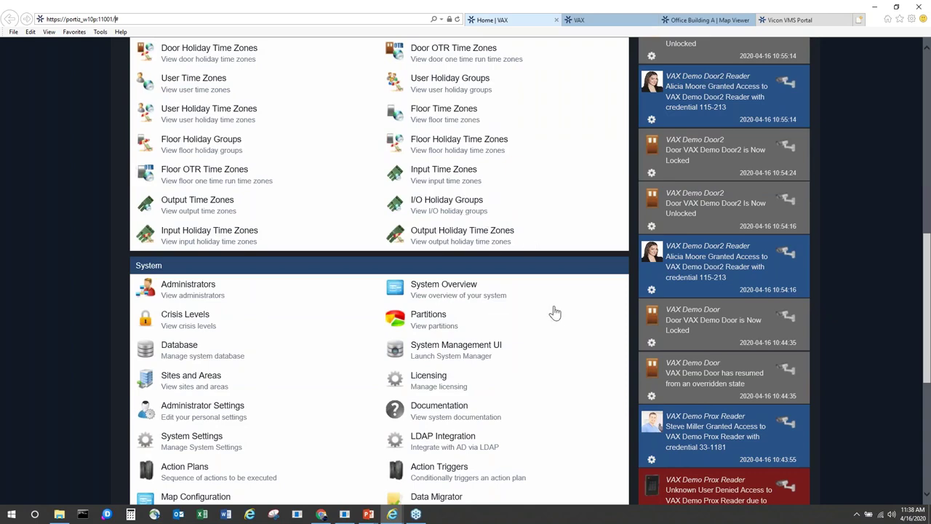
scroll(554, 313, down, 1)
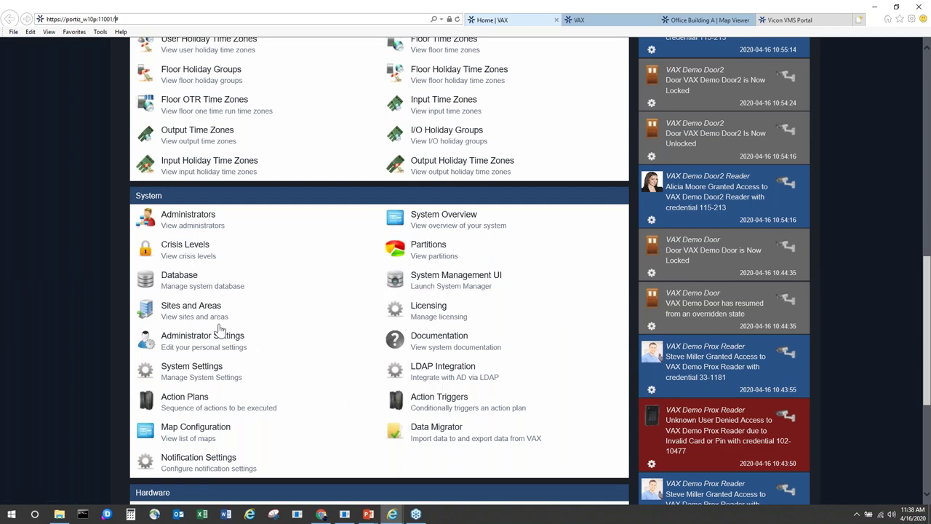
click(431, 259)
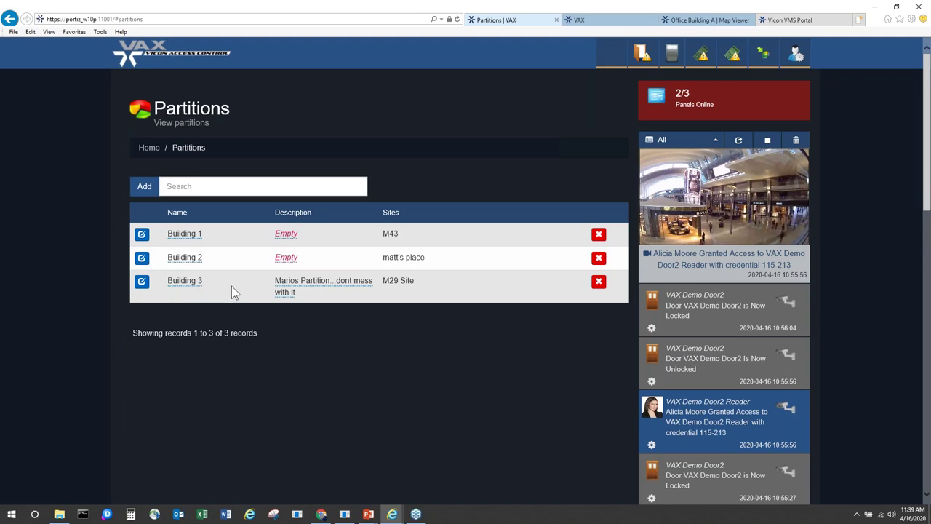
Return to the home page, go to Administrators and open the form for adding a new administrator.
click(146, 150)
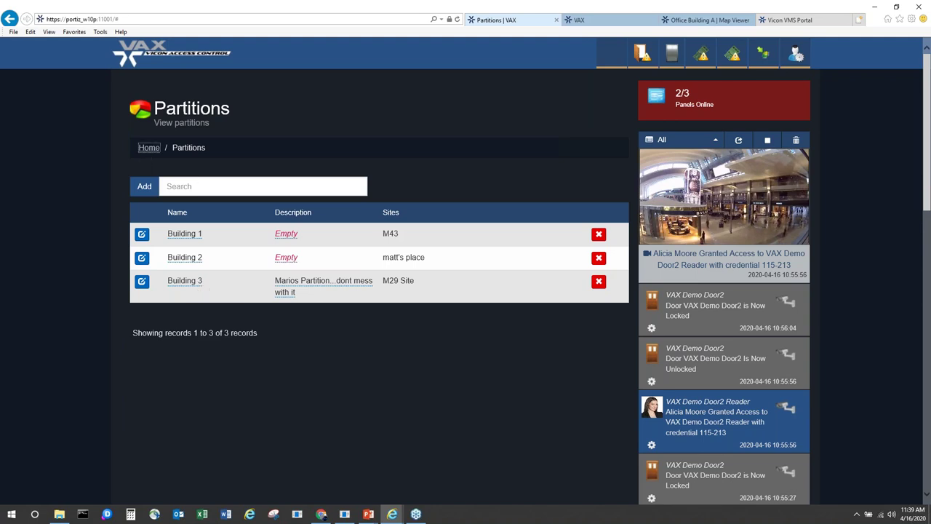
scroll(269, 339, down, 10)
scroll(269, 339, down, 1)
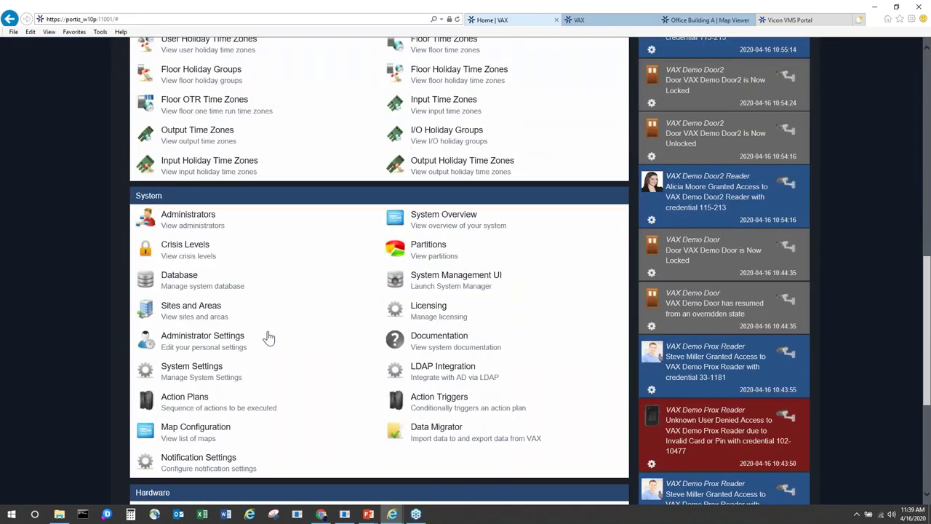
click(195, 226)
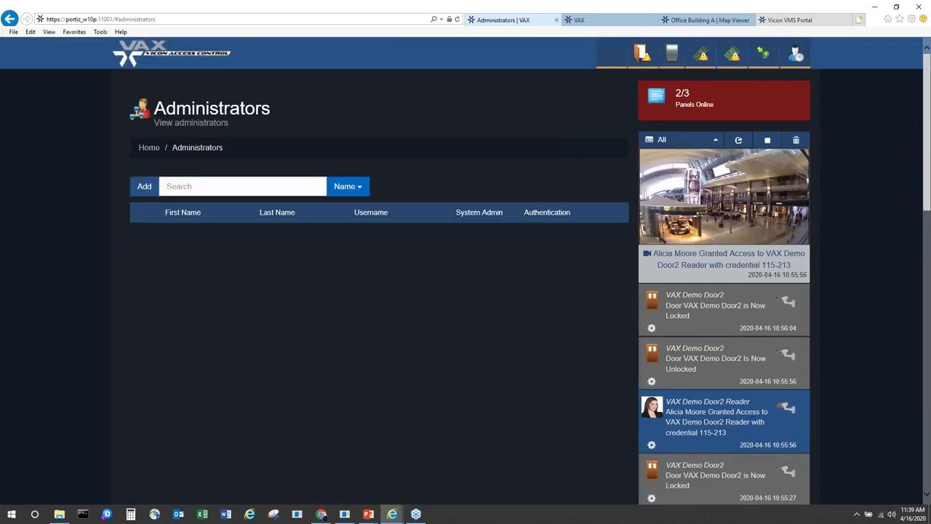
click(144, 187)
scroll(138, 240, down, 1)
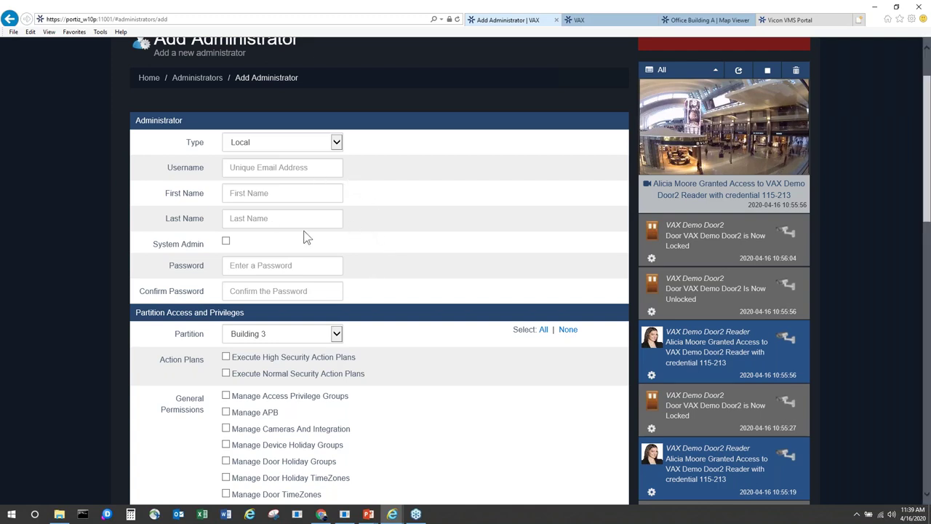
Switch the new administrator's partition to Building 2 and finally to Building 1.
click(247, 192)
click(249, 218)
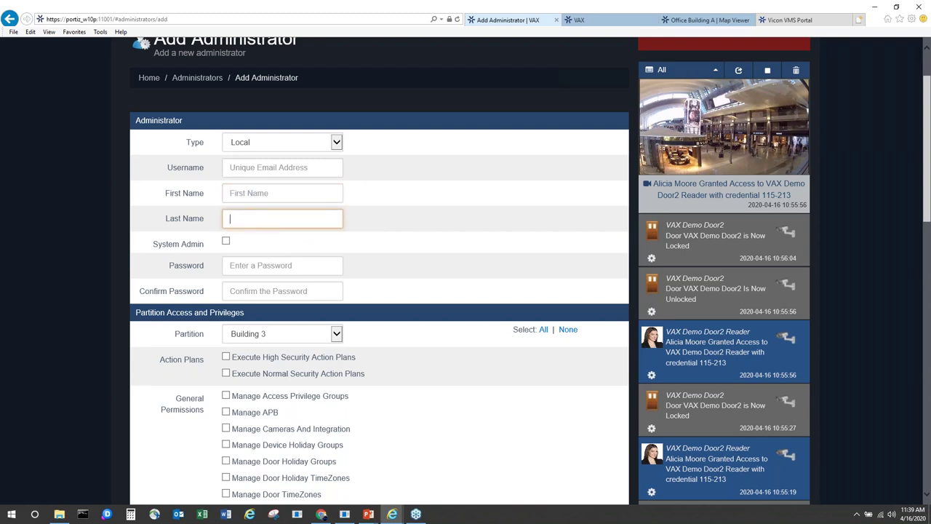
scroll(305, 280, down, 1)
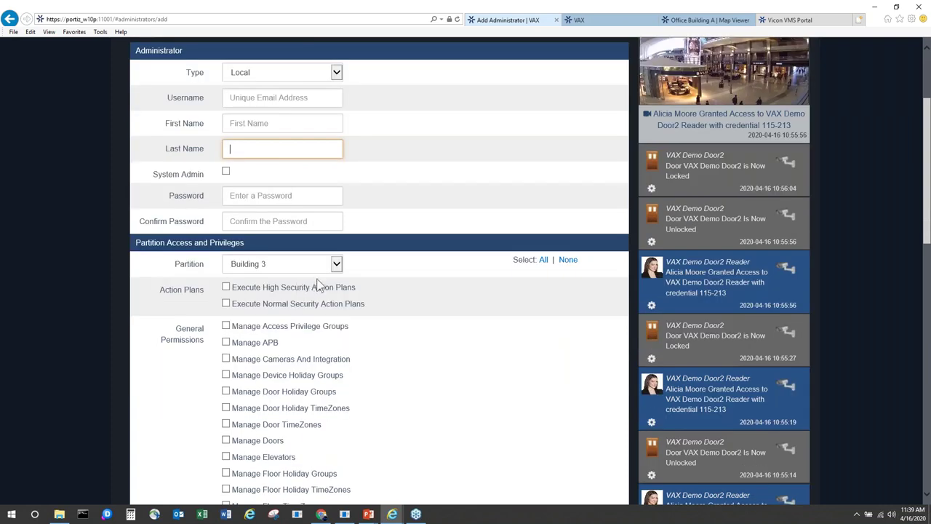
click(336, 265)
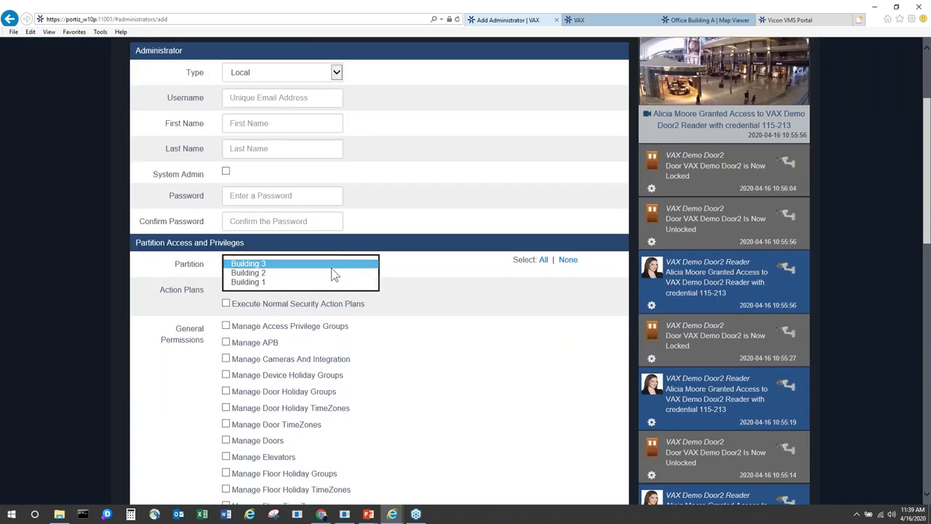
click(329, 272)
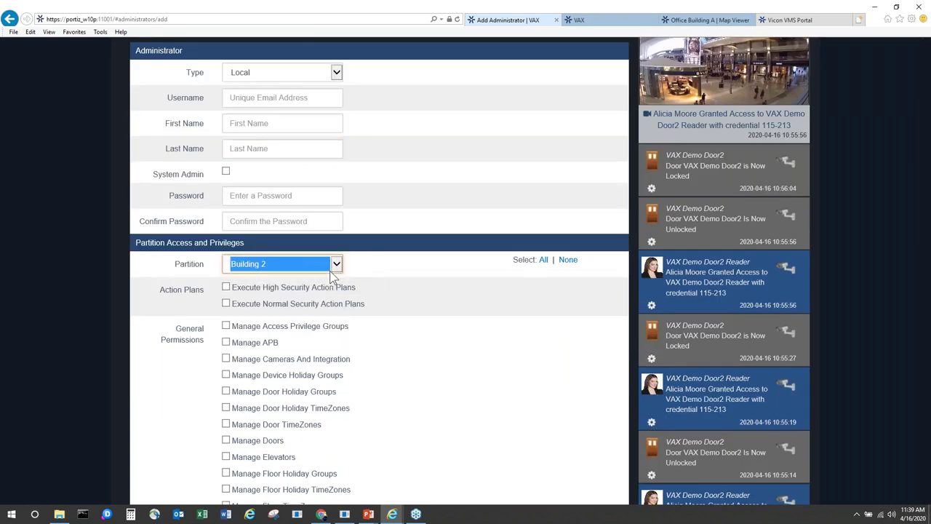
click(340, 269)
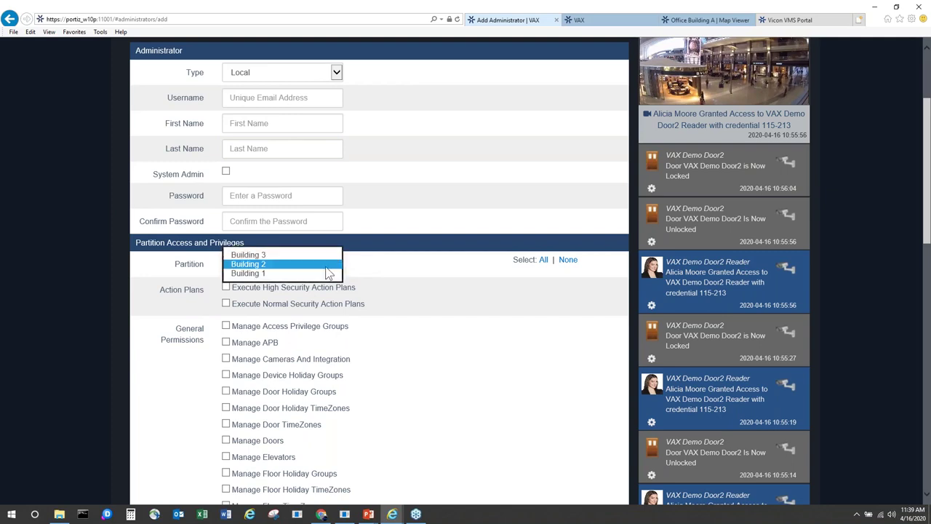
click(319, 276)
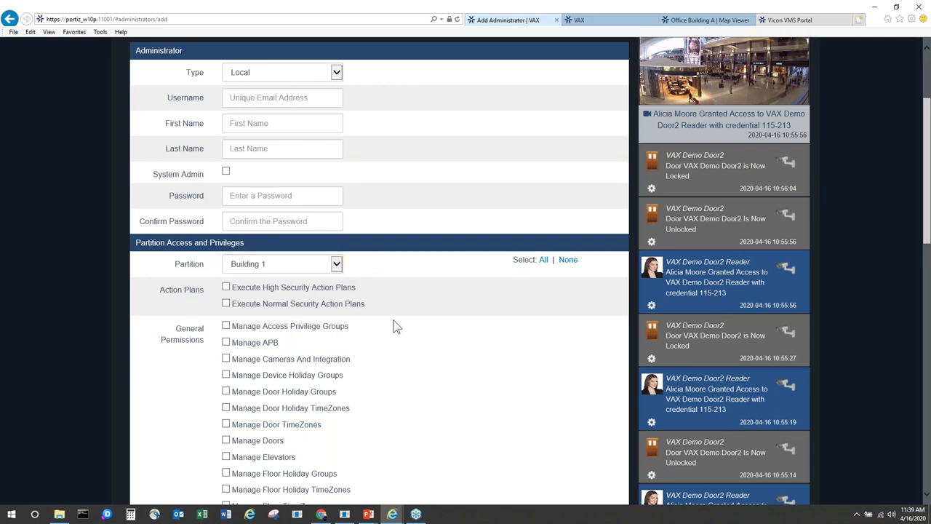
Examine the General Permissions, Reporting and Special Permissions options offered for the Building 1 partition.
scroll(394, 320, down, 2)
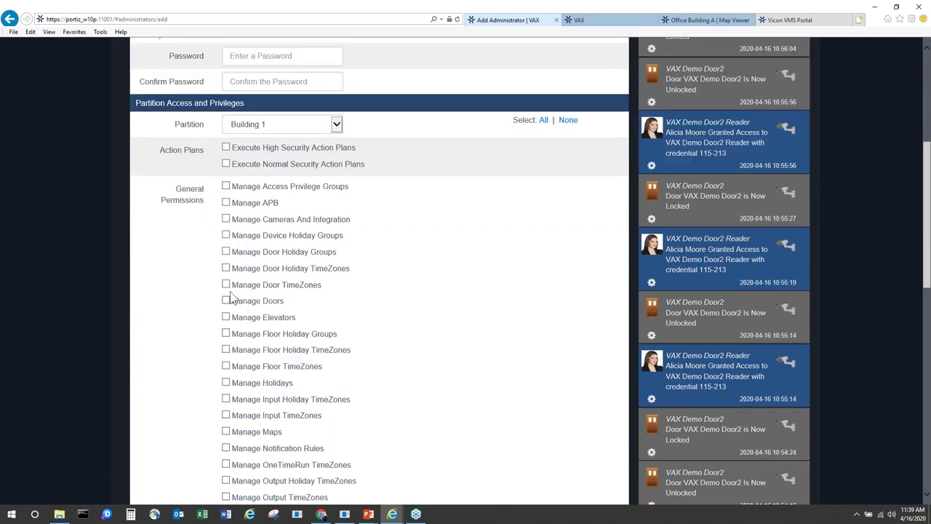
scroll(226, 275, down, 1)
scroll(225, 277, down, 1)
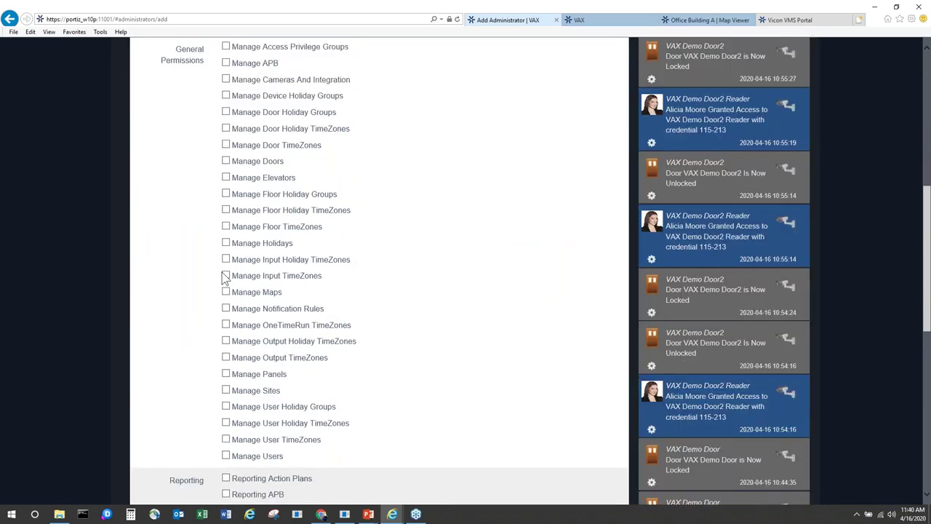
scroll(226, 277, up, 2)
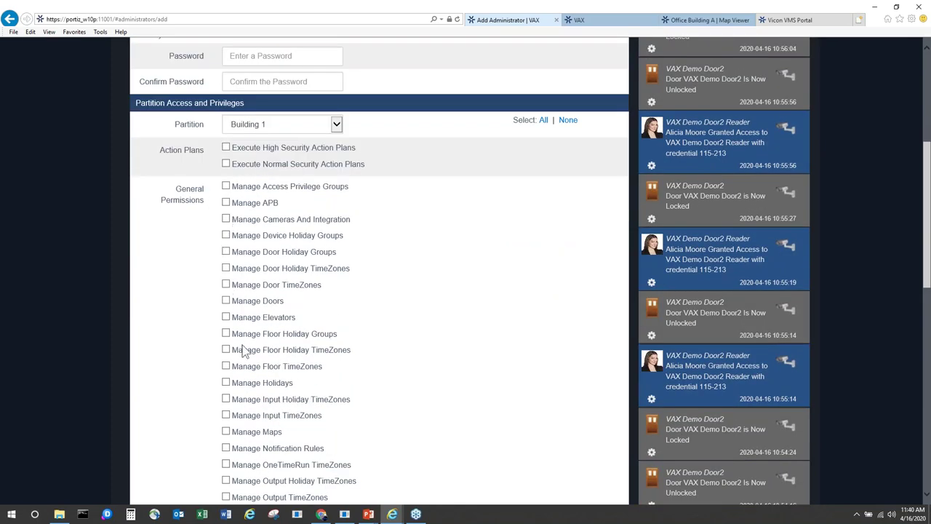
scroll(236, 300, down, 2)
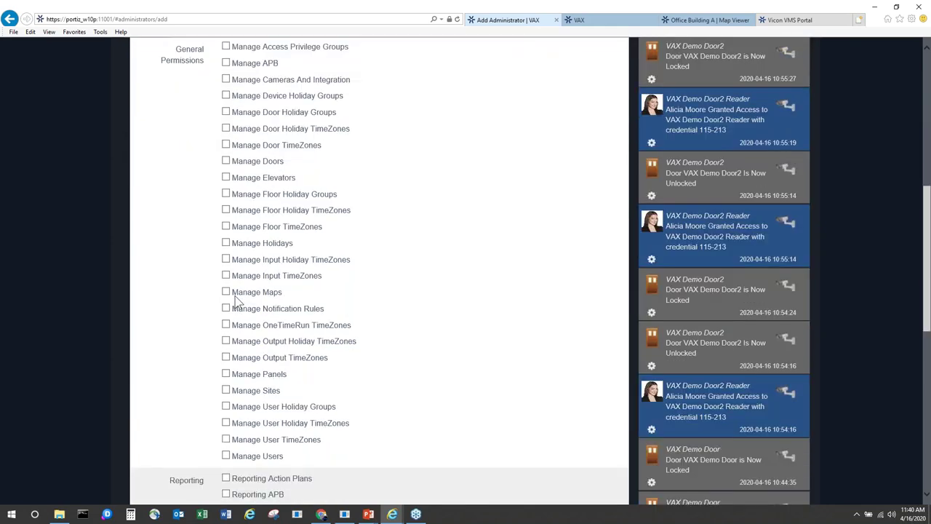
scroll(271, 248, down, 4)
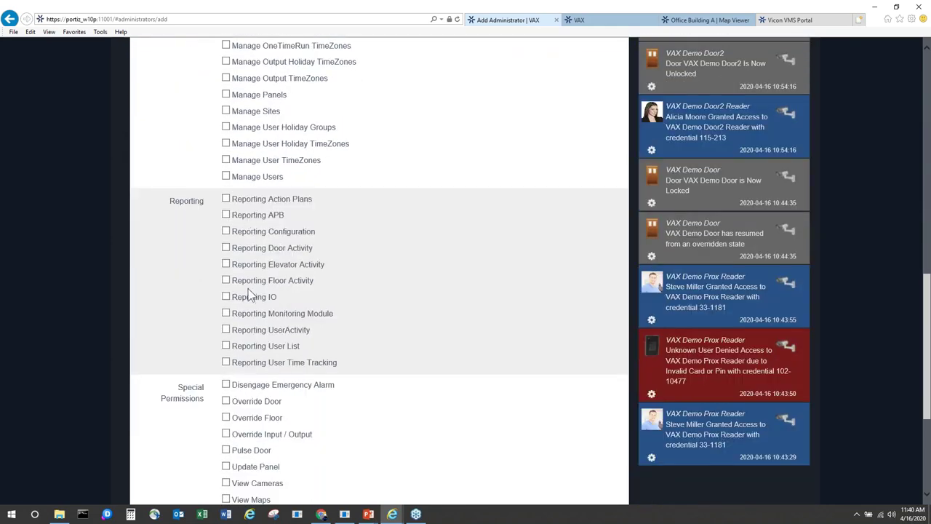
scroll(247, 294, down, 1)
scroll(250, 298, up, 10)
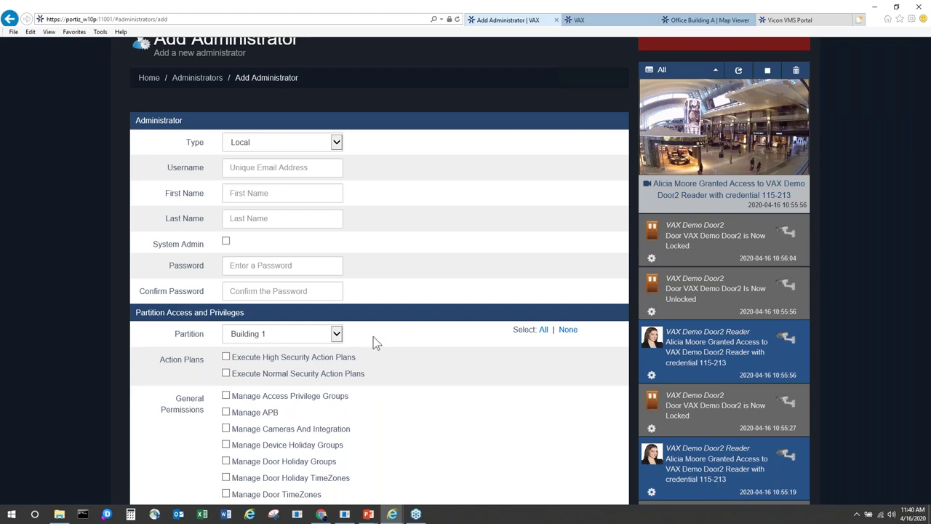
Switch the new administrator's partition to Building 2 and finally to Building 3.
scroll(375, 342, down, 1)
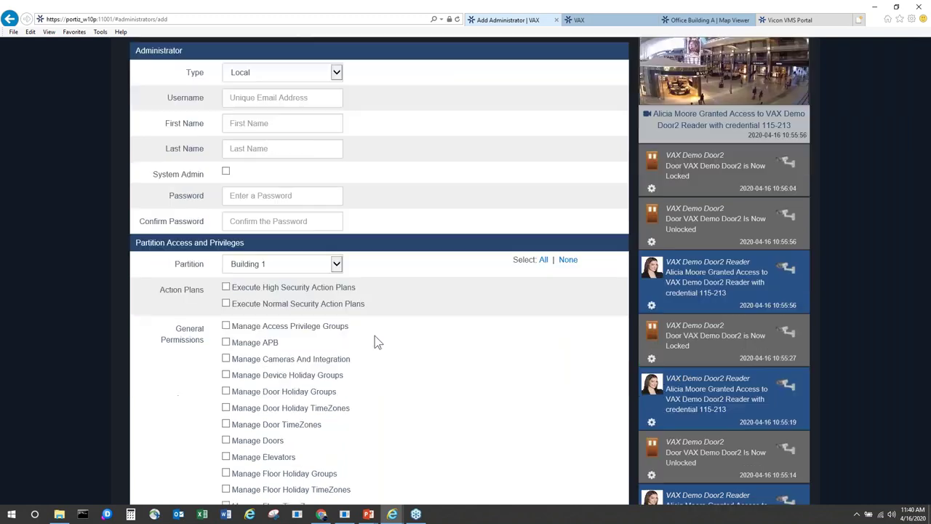
click(330, 264)
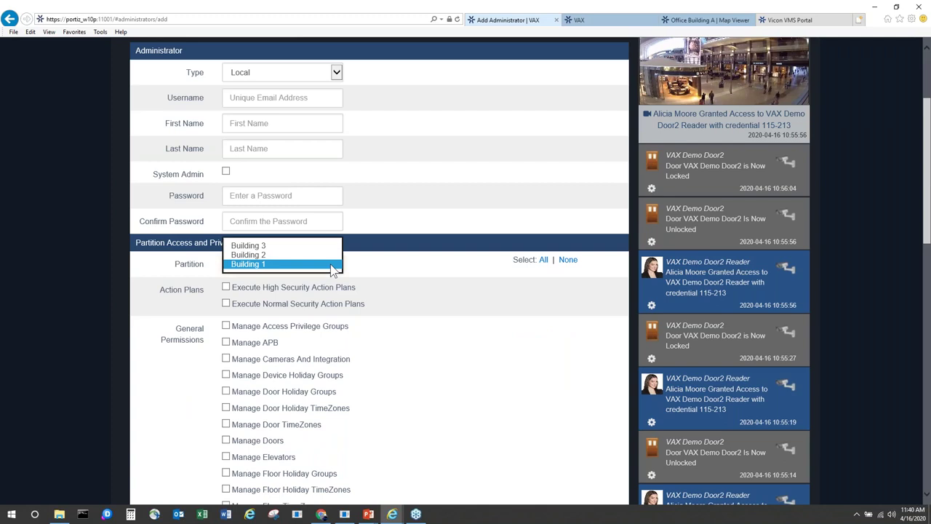
click(328, 255)
click(318, 269)
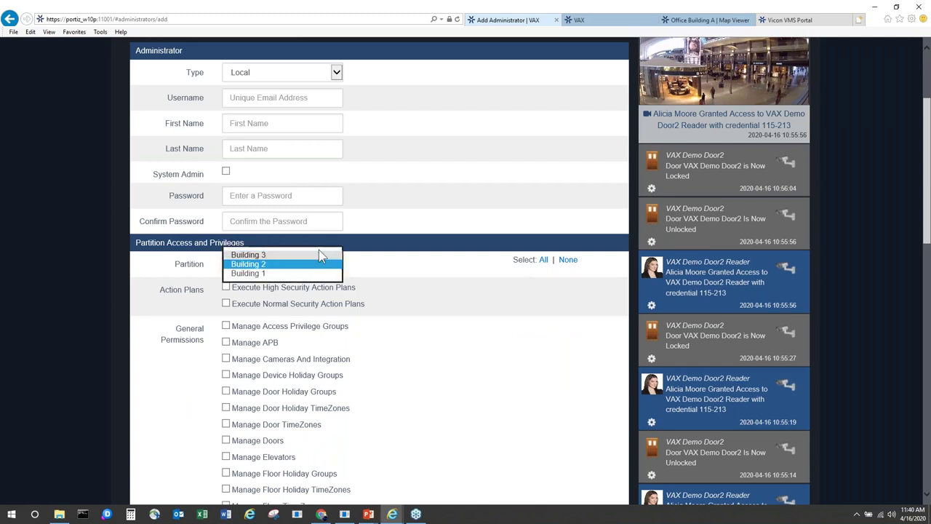
click(320, 277)
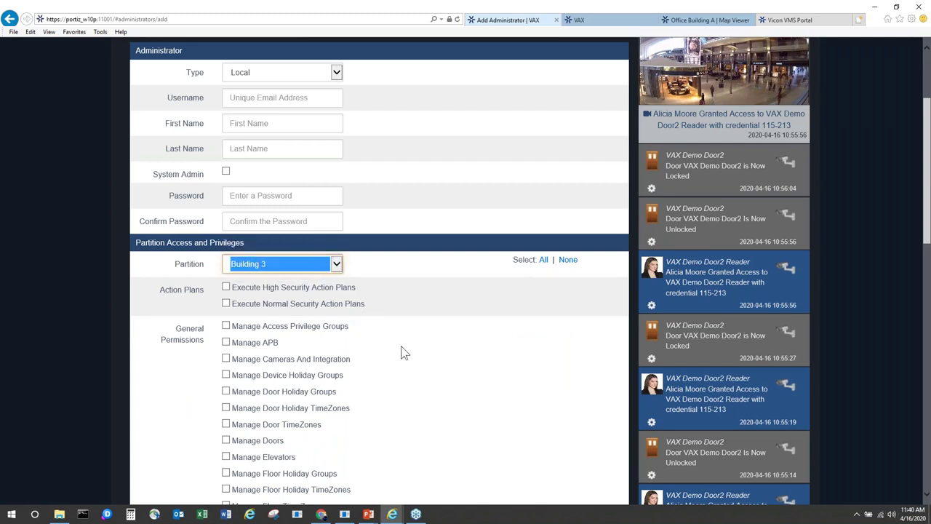
scroll(402, 352, down, 2)
scroll(403, 352, up, 4)
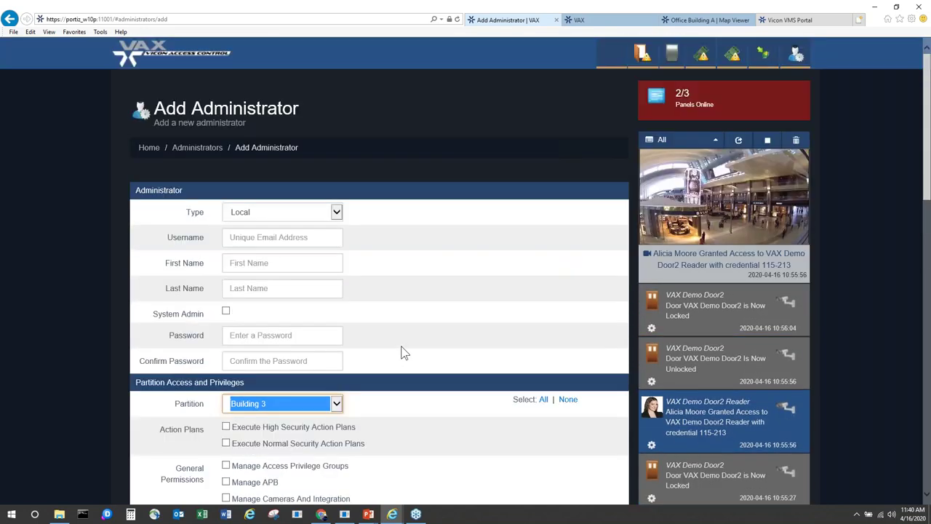
Return to the home page and look over its Reporting, Scheduling, System and Hardware sections.
click(148, 148)
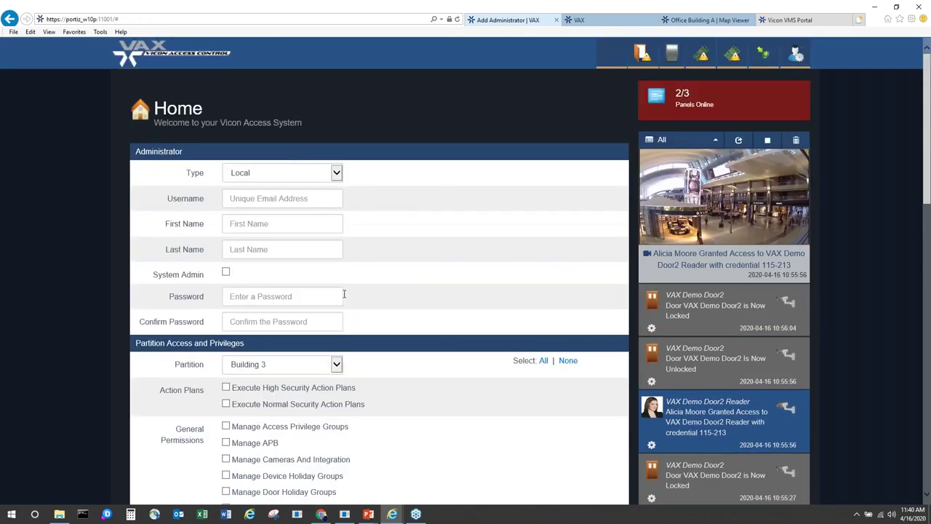
scroll(436, 305, down, 3)
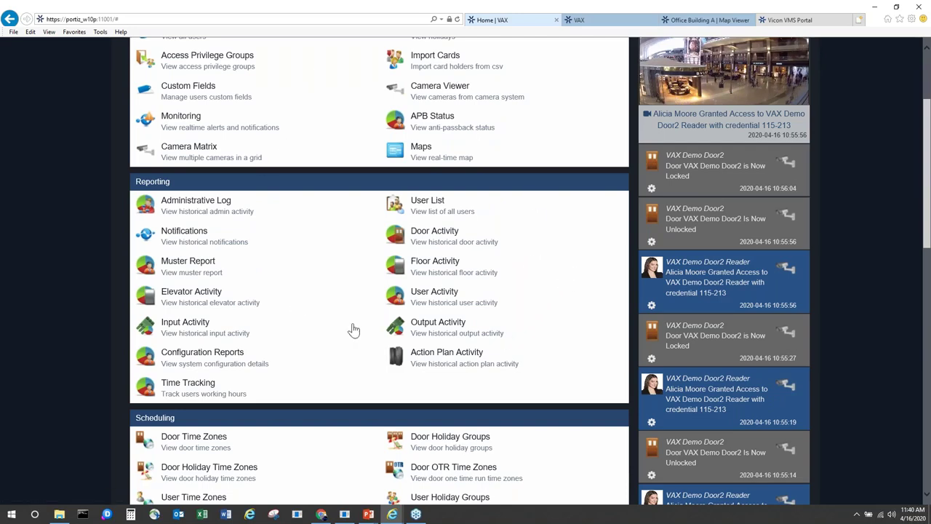
scroll(527, 268, down, 2)
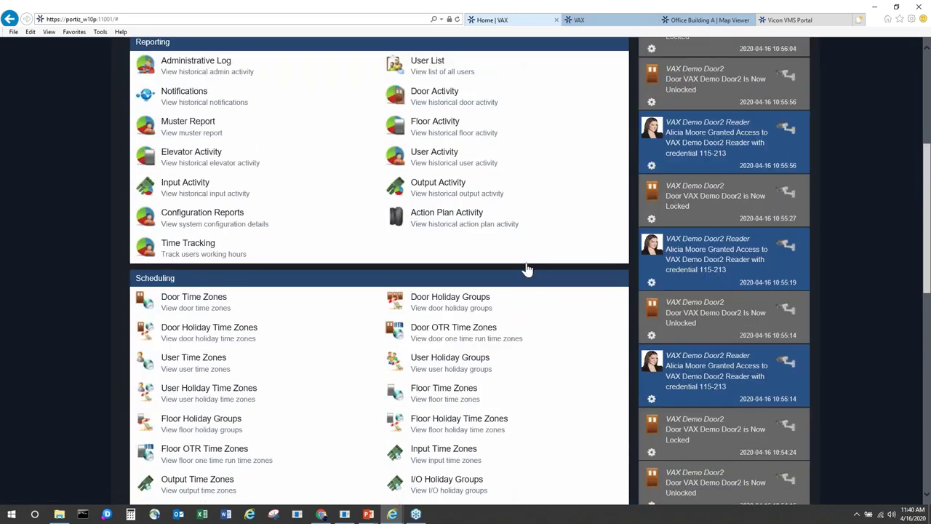
scroll(518, 280, up, 2)
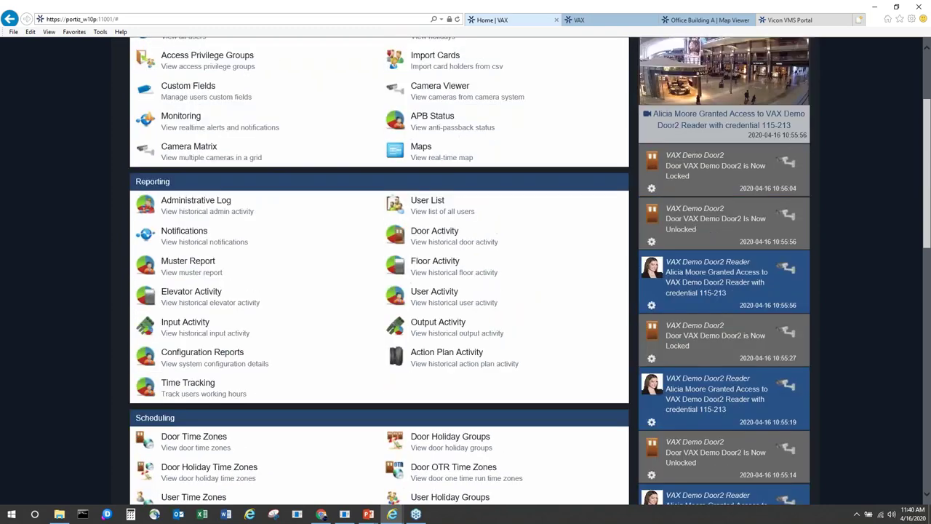
scroll(518, 279, up, 2)
scroll(518, 280, down, 4)
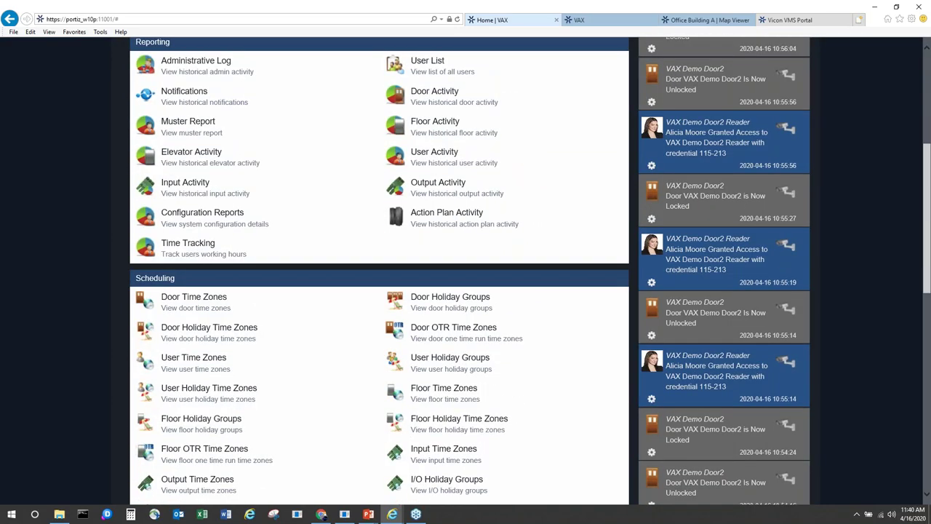
scroll(499, 289, down, 2)
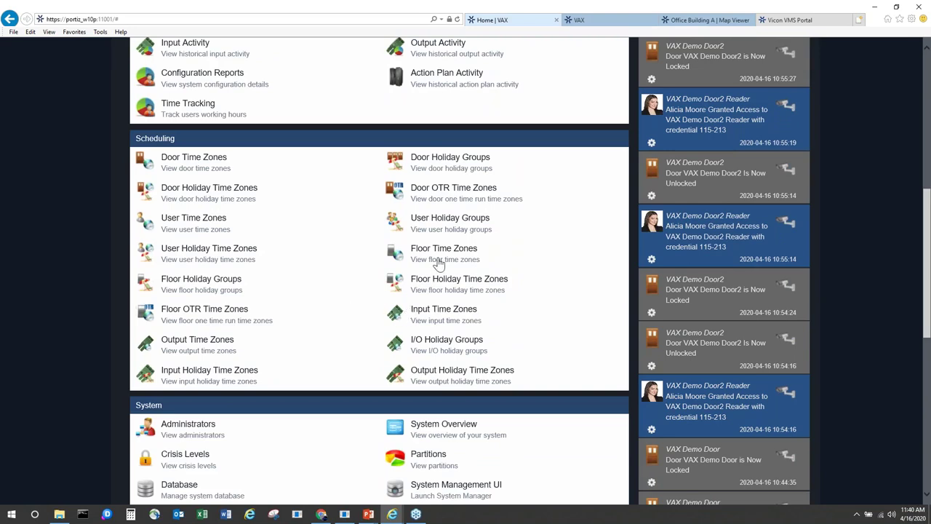
scroll(439, 264, down, 2)
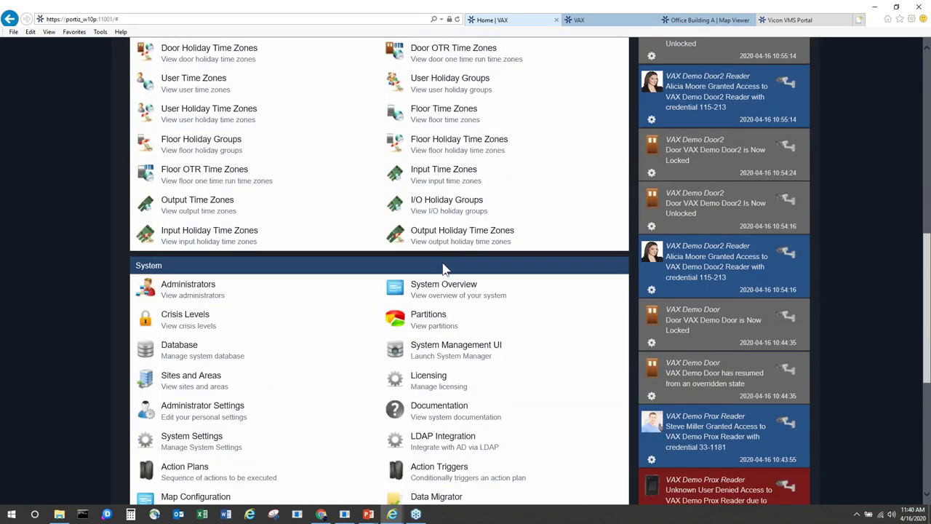
scroll(443, 269, down, 3)
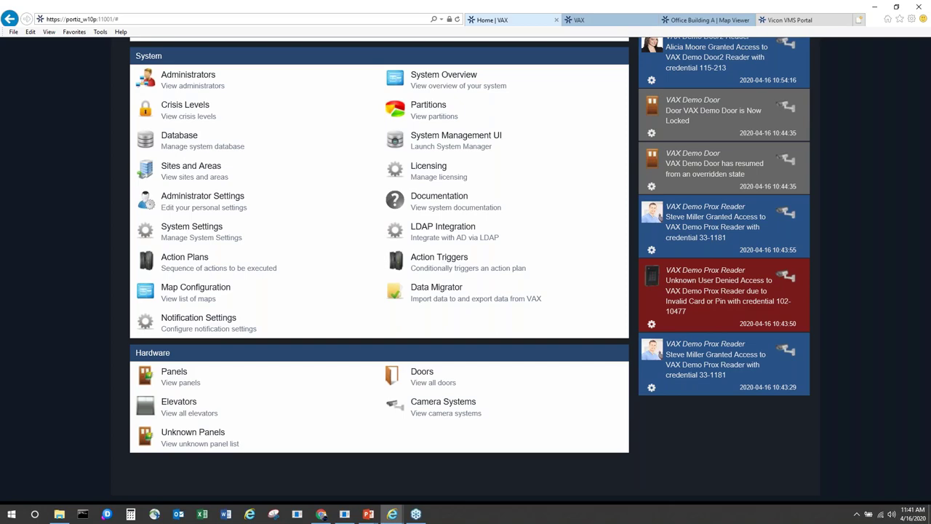
Switch to the PowerPoint slide show, advance to the VAX One/Two Door PoE IP Controller slide, and return to the VAX home page in Internet Explorer.
key(alt+Tab)
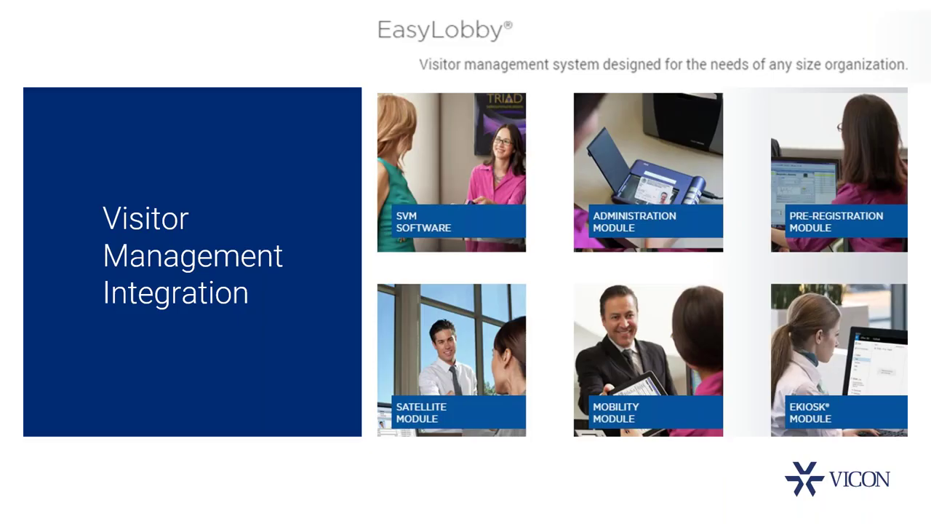
key(Right)
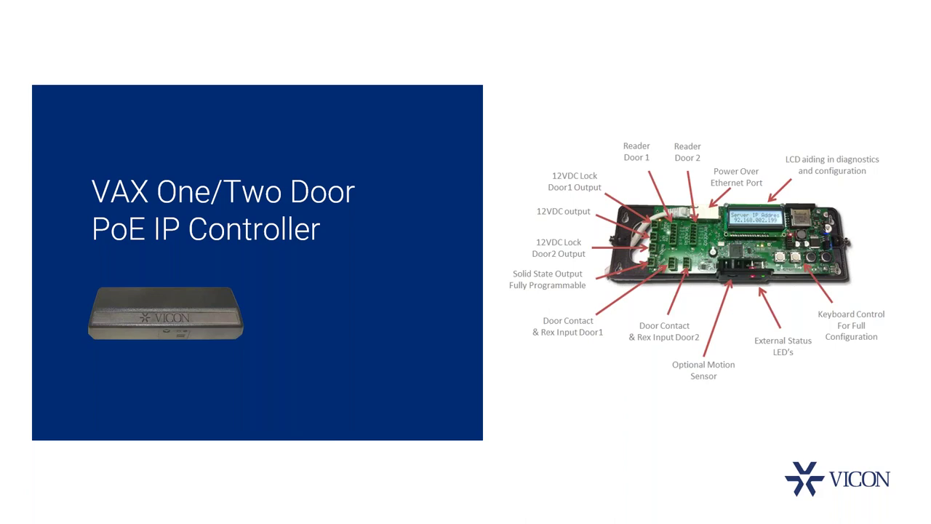
key(alt+Tab)
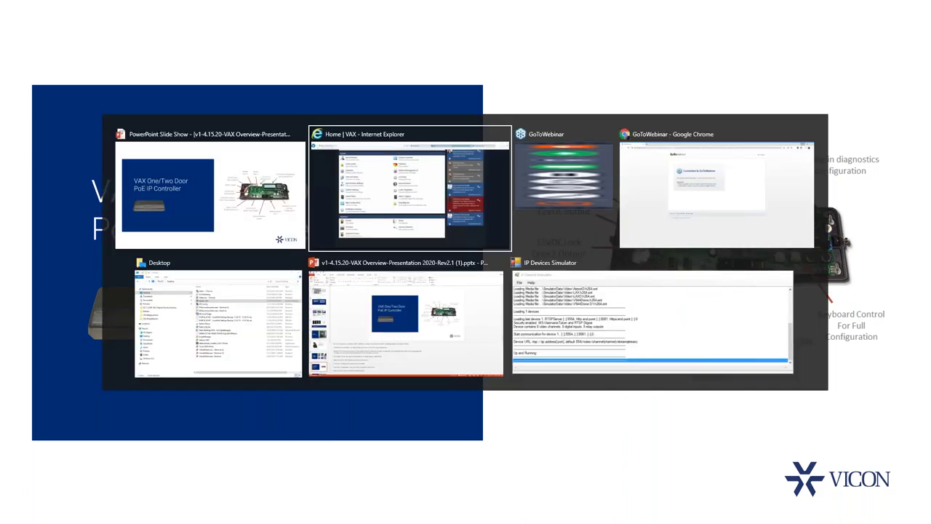
Go to the hardware Panels list, open the form for adding a panel and view the available panel models.
scroll(437, 270, up, 15)
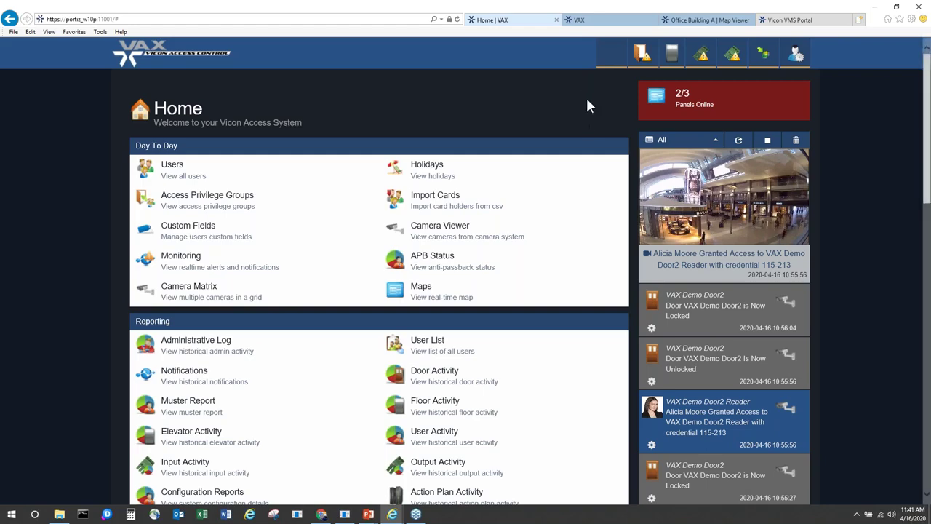
scroll(572, 97, down, 10)
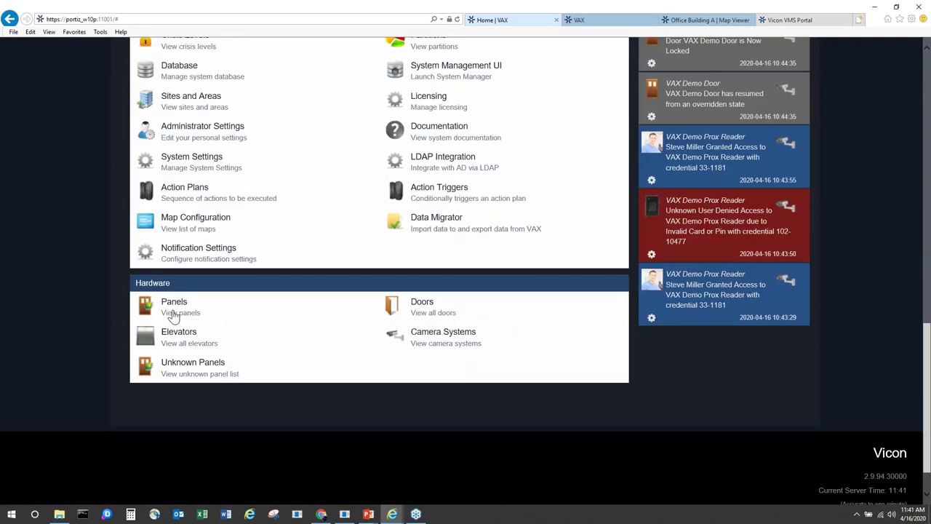
click(178, 312)
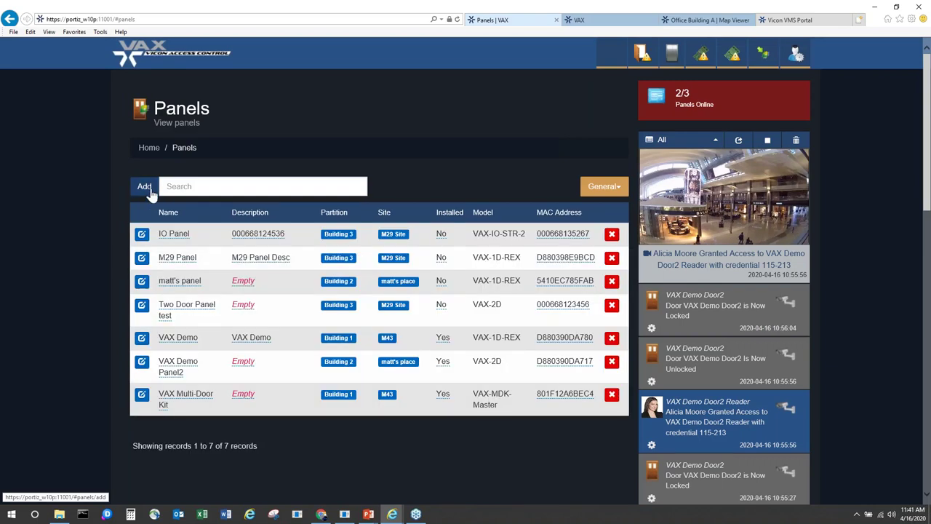
click(144, 187)
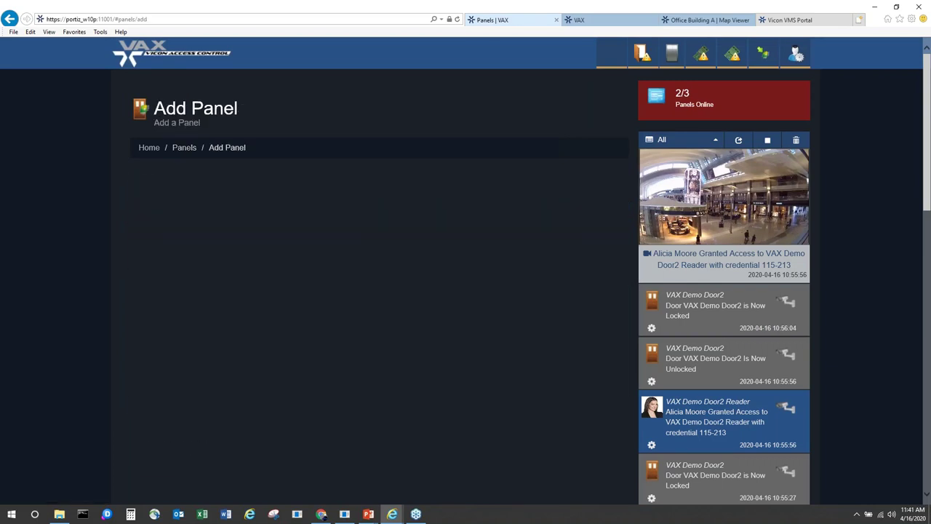
scroll(349, 284, down, 1)
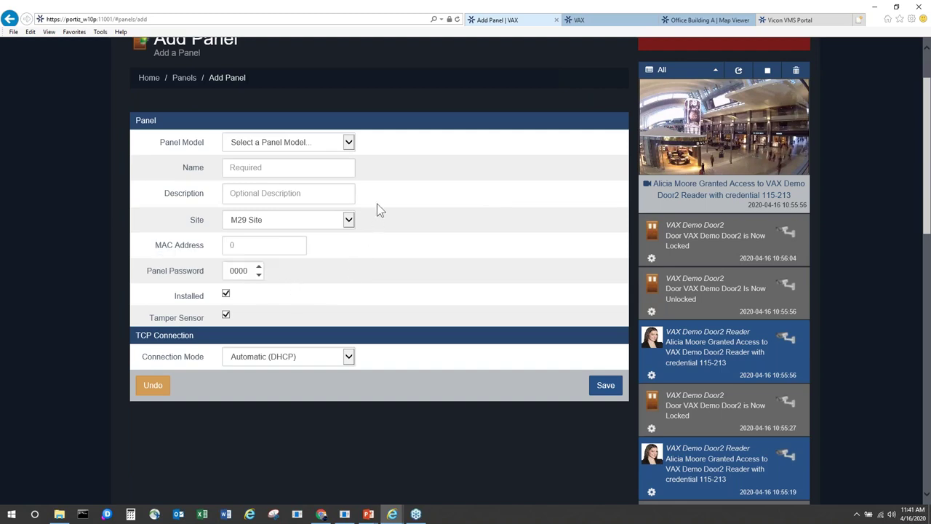
click(348, 144)
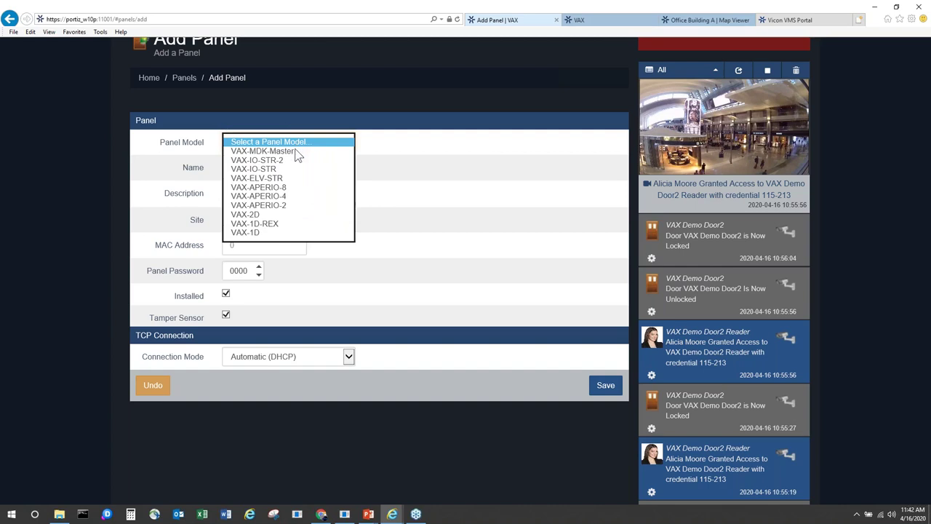
click(362, 163)
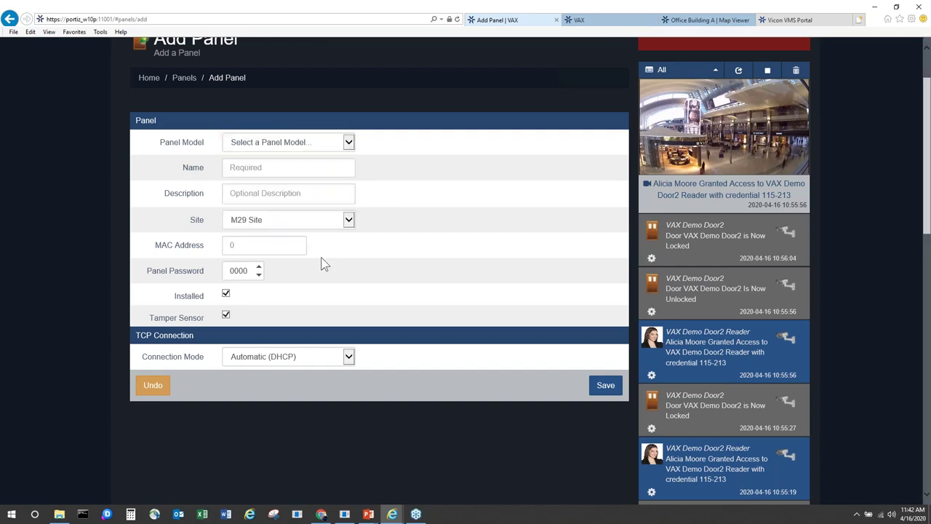
Set the new panel's TCP connection mode to Static IP and review the address fields it offers.
scroll(320, 256, down, 1)
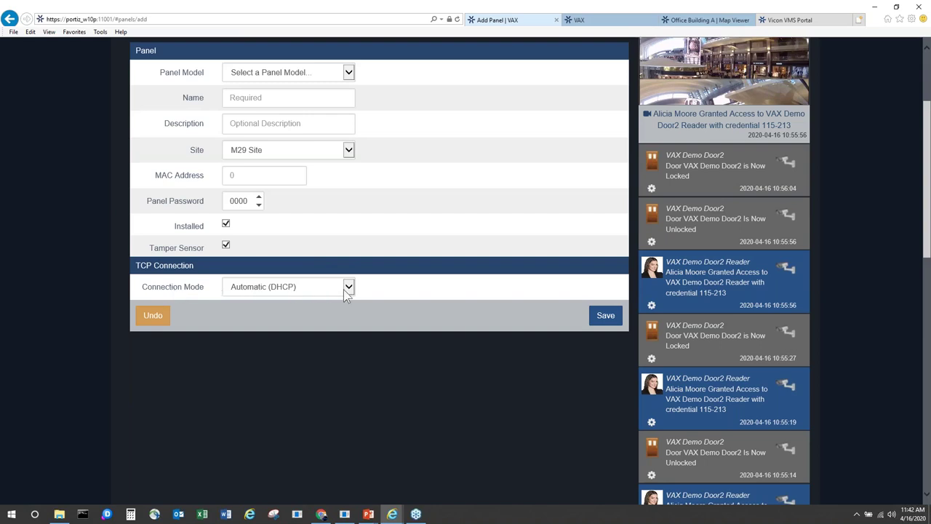
click(349, 287)
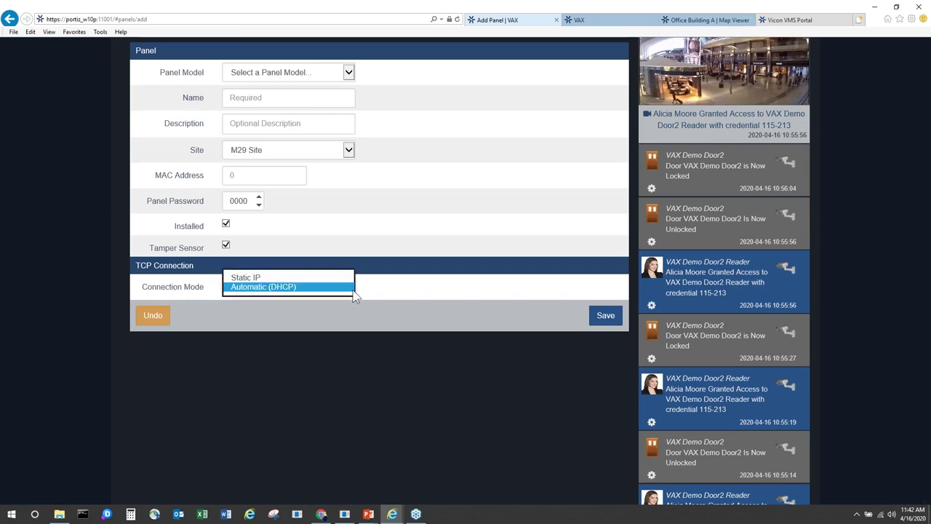
click(335, 277)
scroll(375, 297, down, 1)
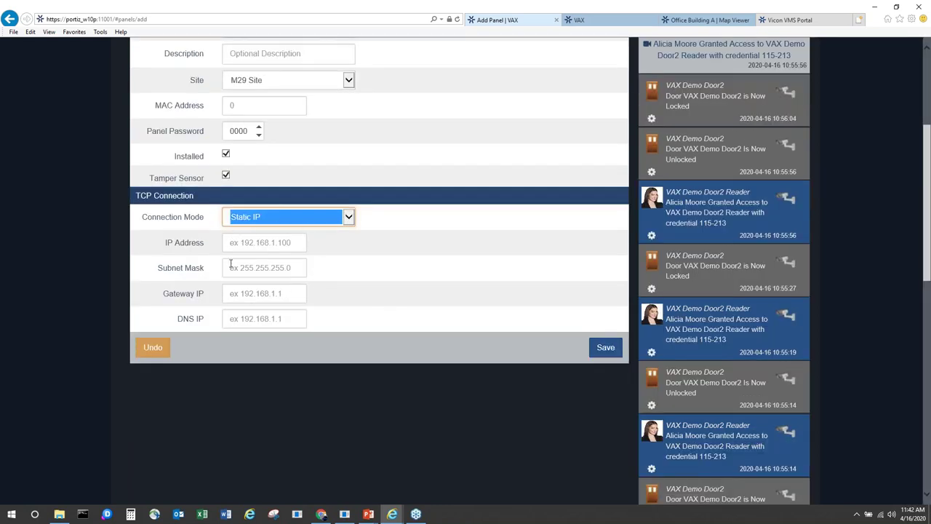
scroll(328, 289, up, 1)
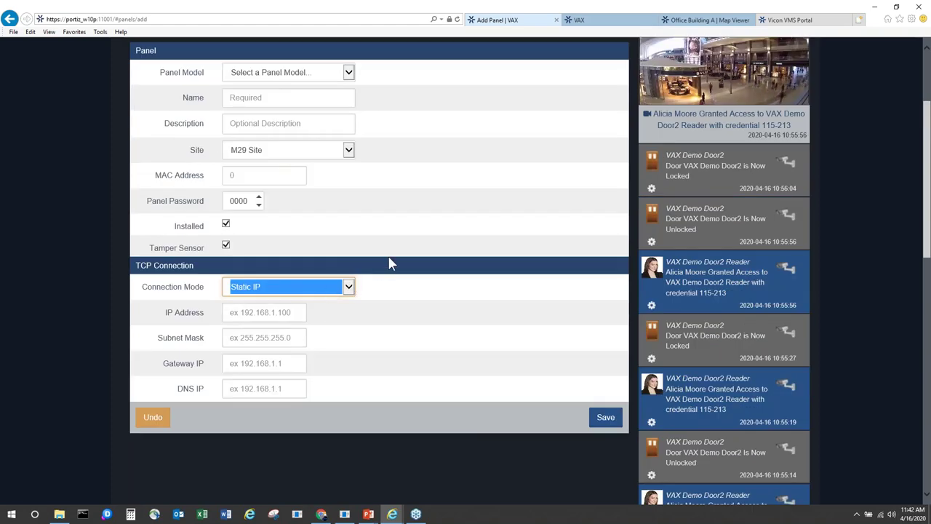
scroll(390, 263, up, 1)
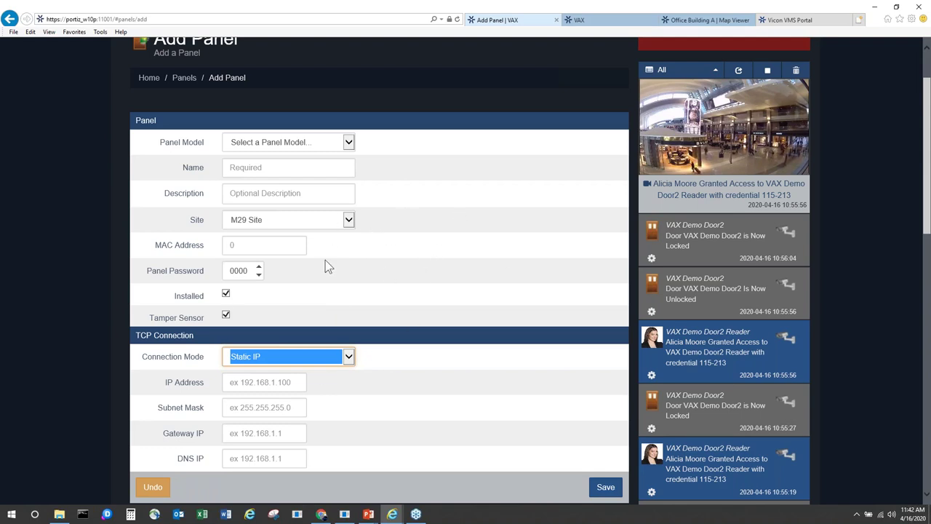
Return to the Panels list, open the VAX Demo panel for editing and show its I/O configuration.
click(184, 78)
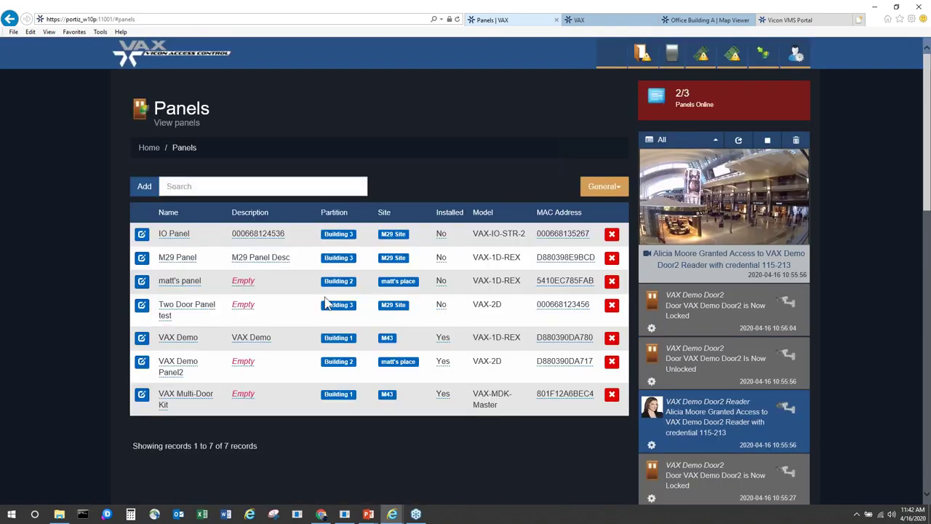
click(142, 339)
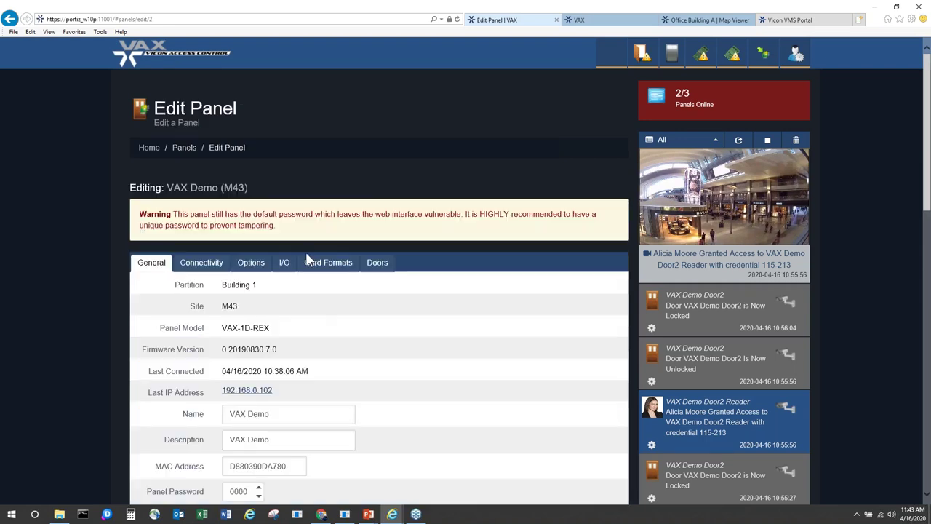
scroll(305, 274, down, 2)
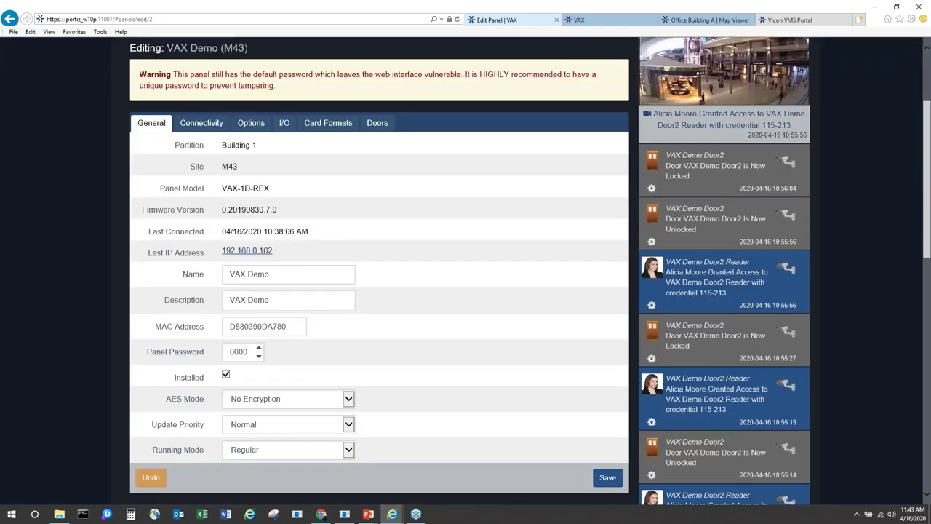
click(284, 125)
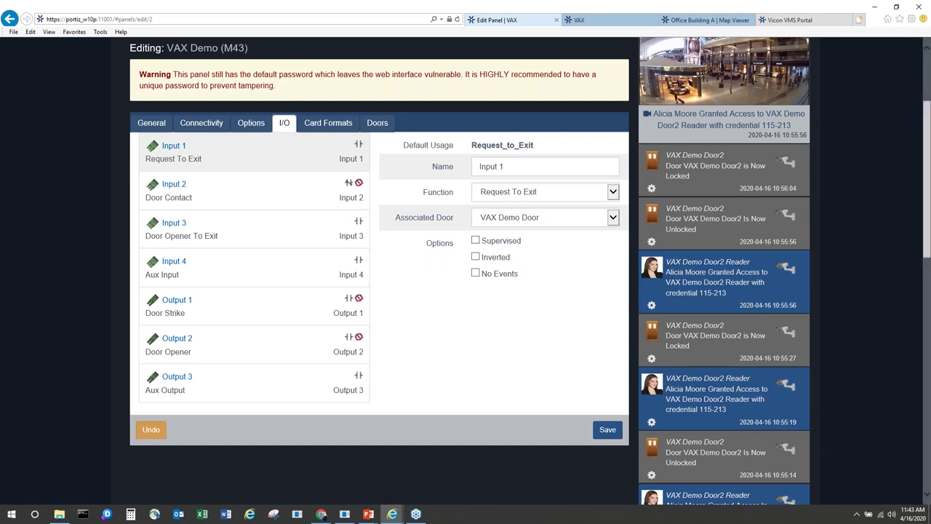
Compare the VAX Demo panel's I/O list with the labelled controller connections on the PowerPoint slide, ending on the panel's I/O configuration.
key(alt+Tab)
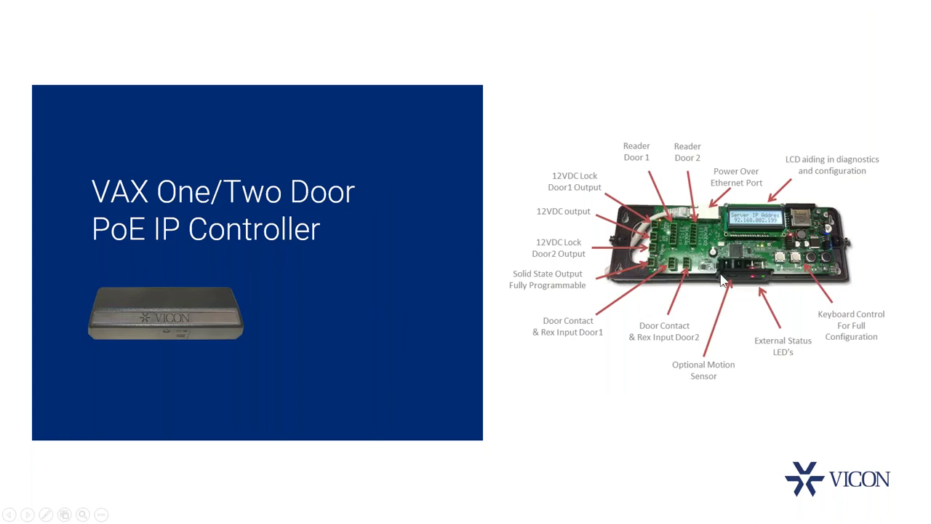
key(alt+Tab)
key(alt+Tab)
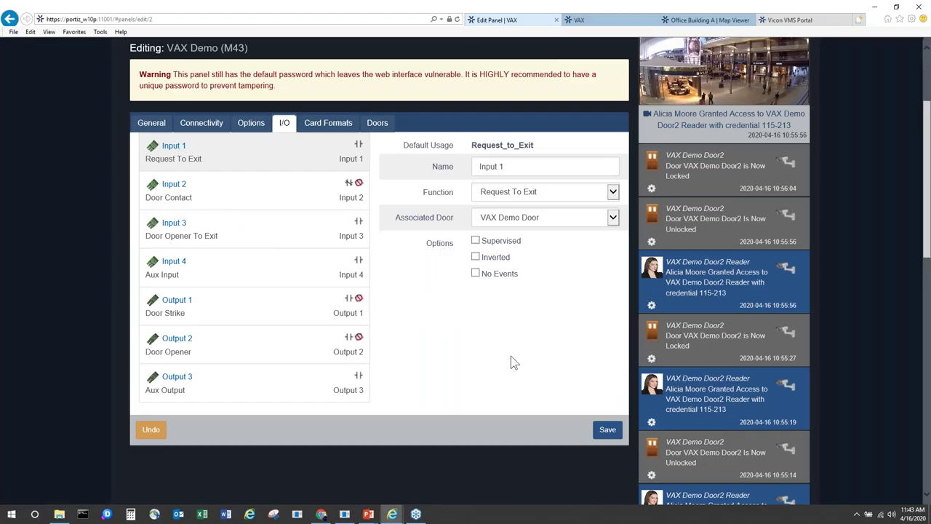
key(alt+Tab)
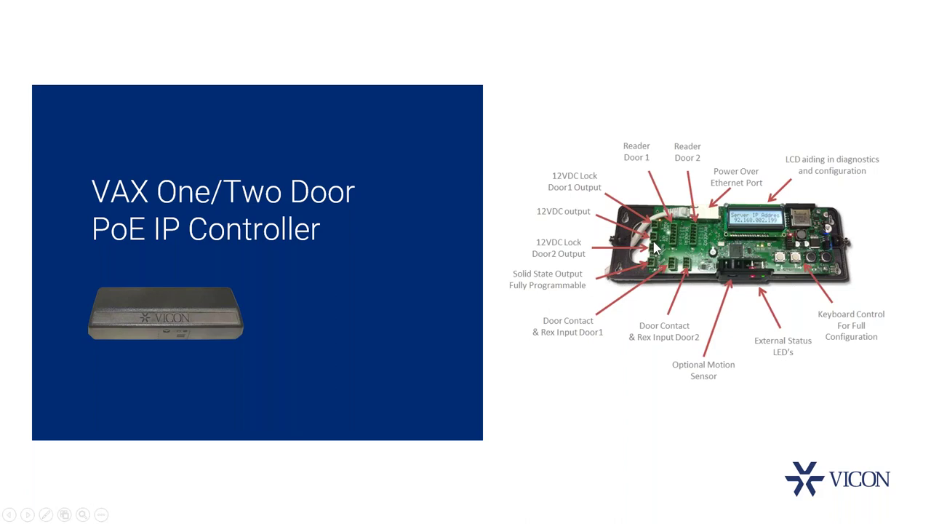
key(alt+Tab)
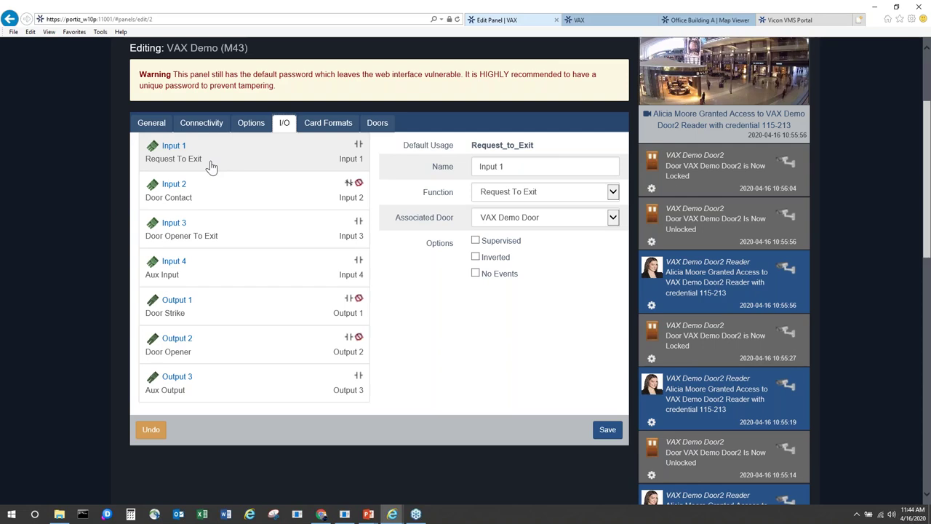
Switch Input 1's function to Emergency Alarm and finally back to Request To Exit.
scroll(211, 169, up, 1)
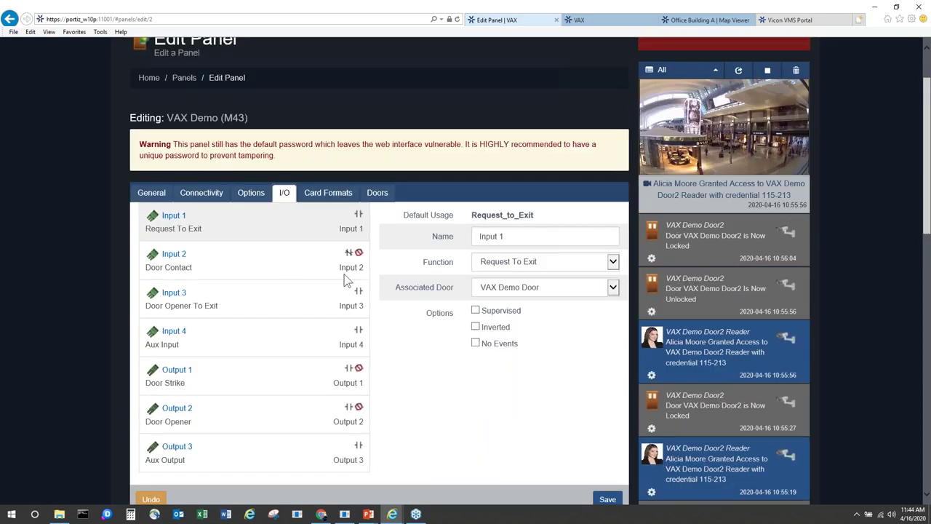
click(579, 265)
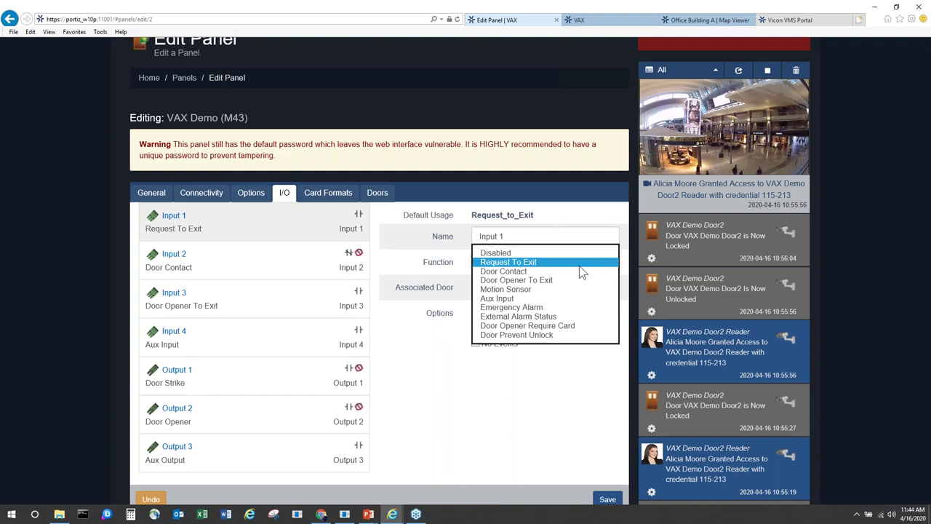
click(558, 308)
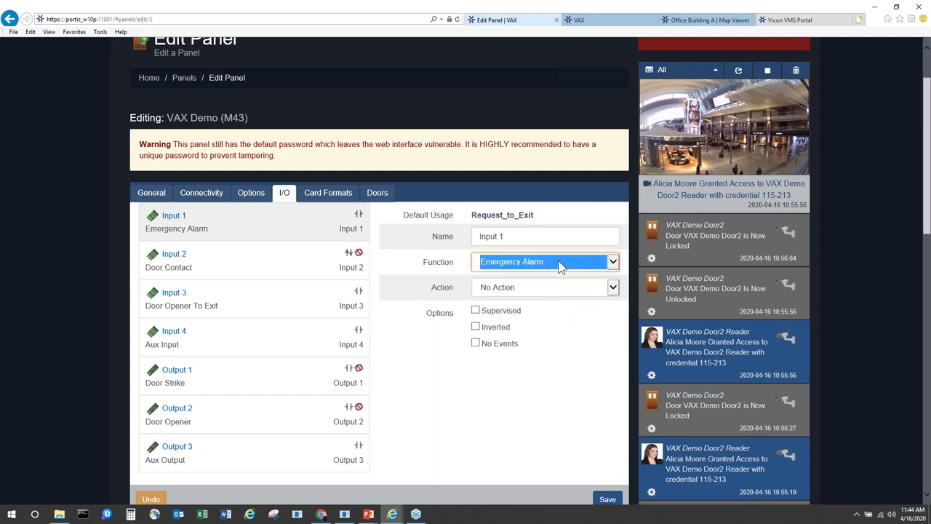
click(559, 262)
click(551, 216)
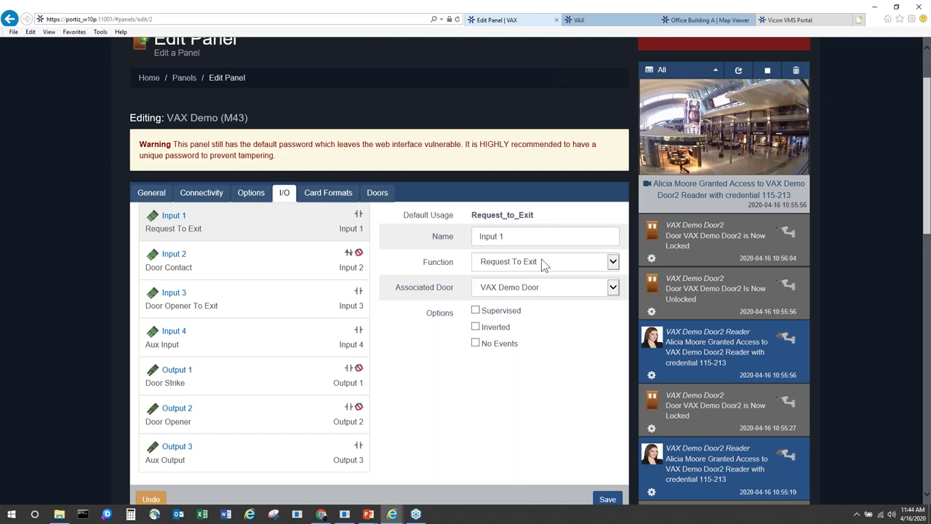
Show Output 1's settings on the VAX Demo panel and examine the functions available for it.
click(236, 384)
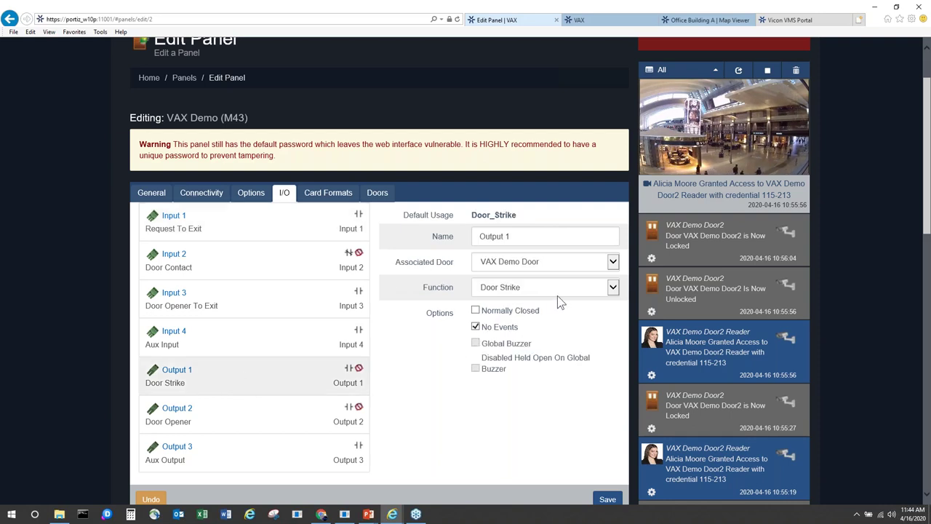
click(613, 291)
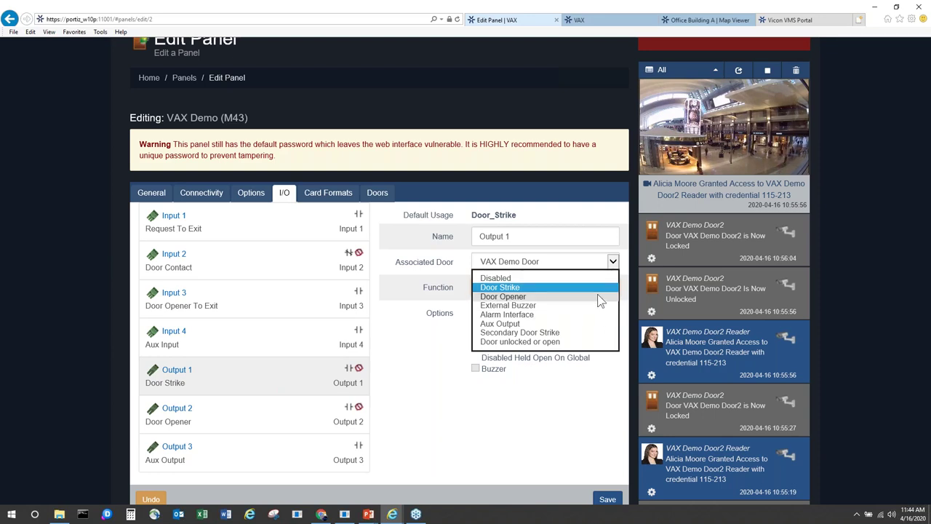
click(489, 442)
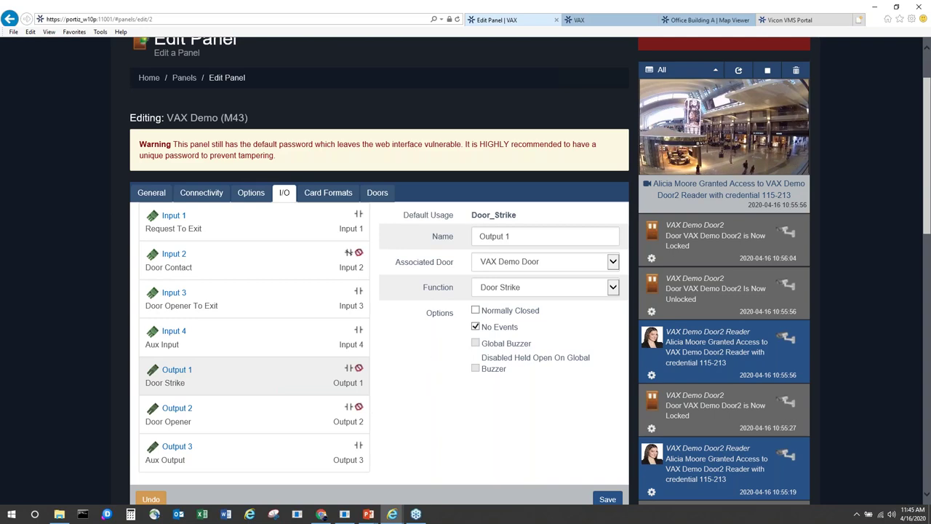
Examine the VAX Demo panel's card format settings, from the site code and event suppression options to the format chosen for each bit length.
click(327, 196)
scroll(377, 335, down, 1)
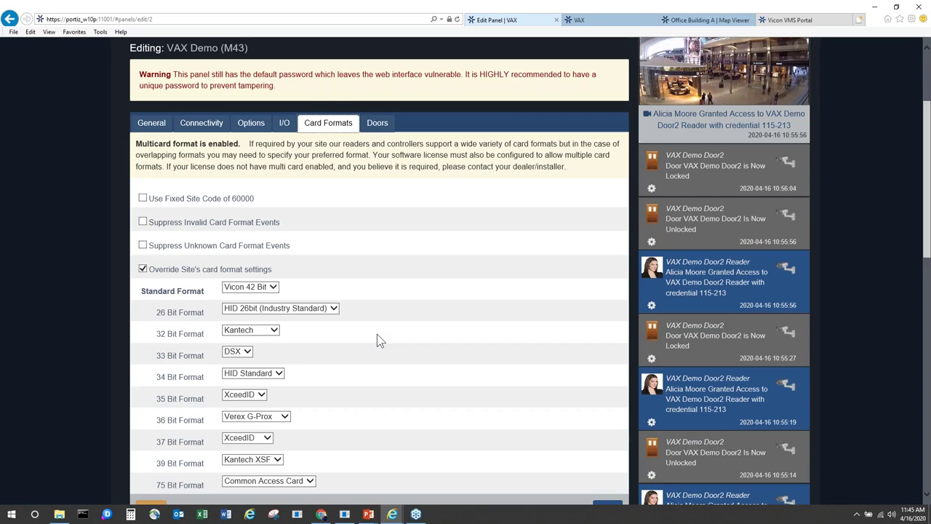
scroll(377, 341, down, 1)
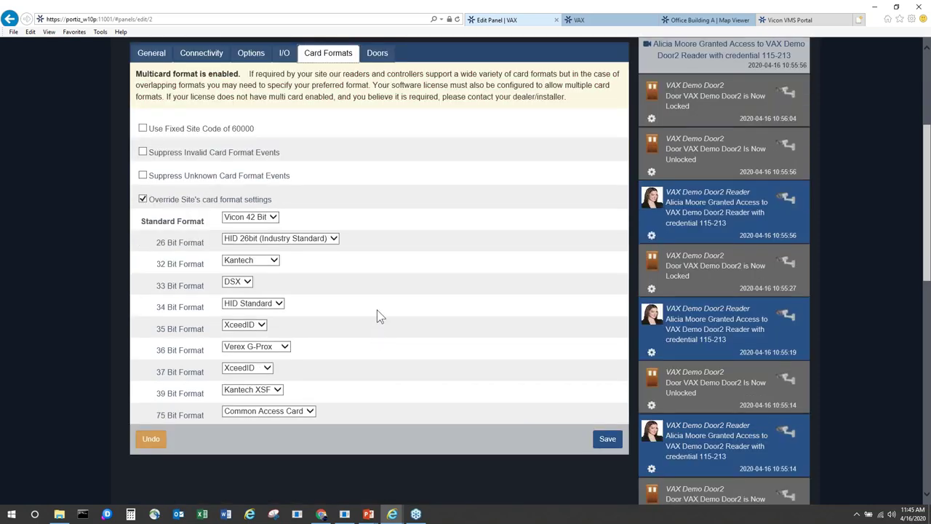
scroll(394, 229, up, 1)
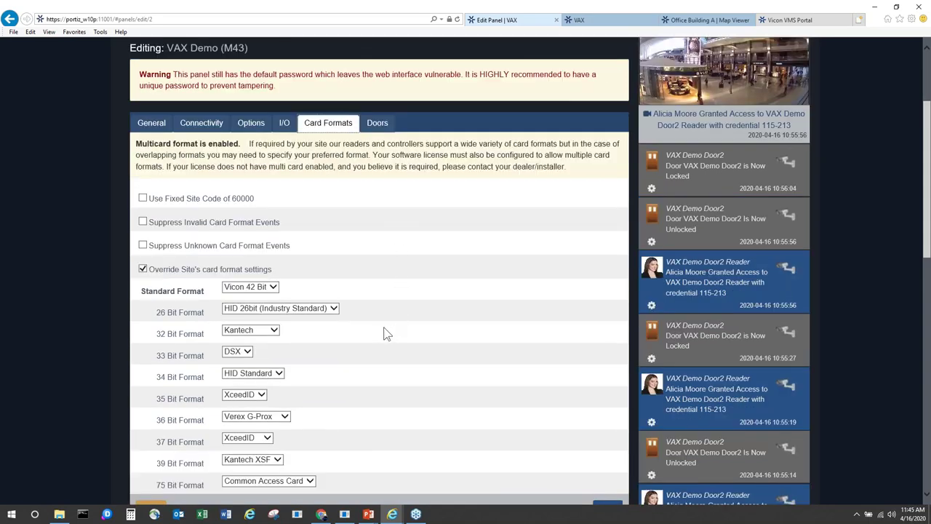
scroll(328, 322, down, 1)
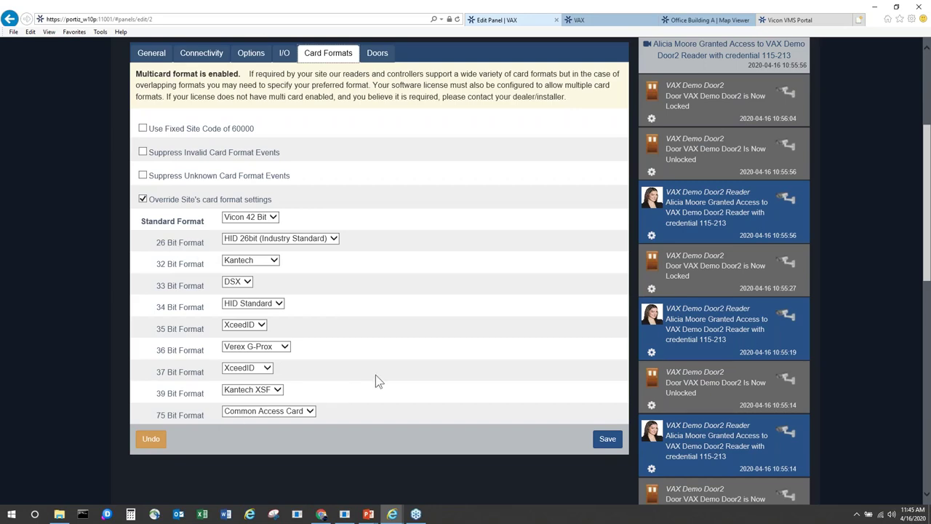
scroll(375, 374, up, 1)
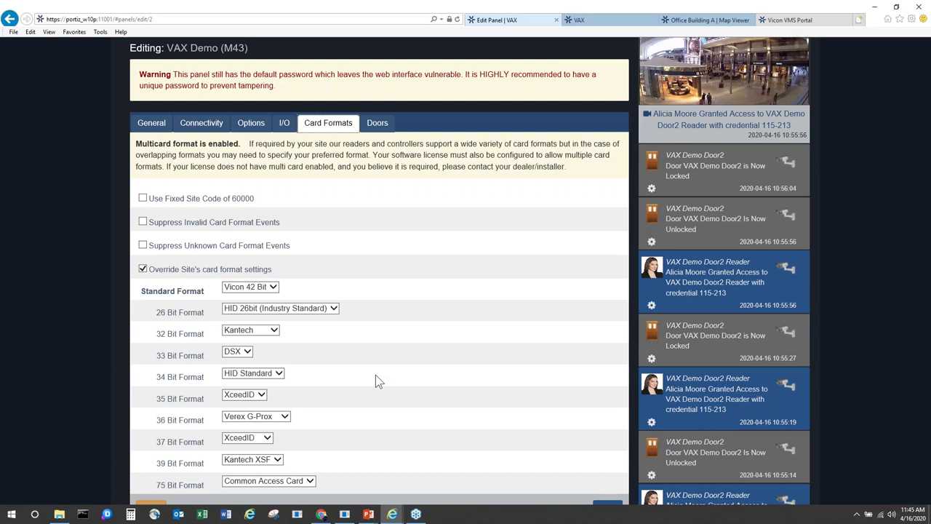
scroll(350, 353, down, 2)
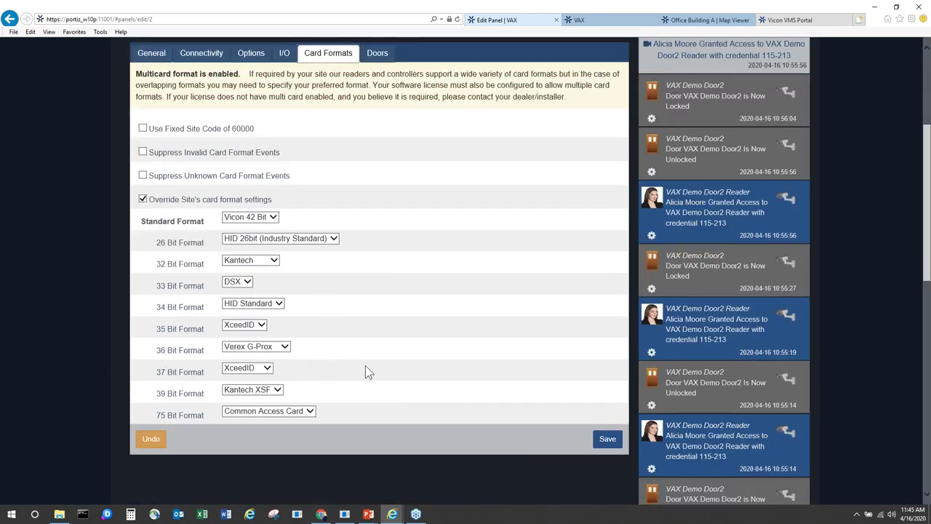
scroll(367, 371, up, 2)
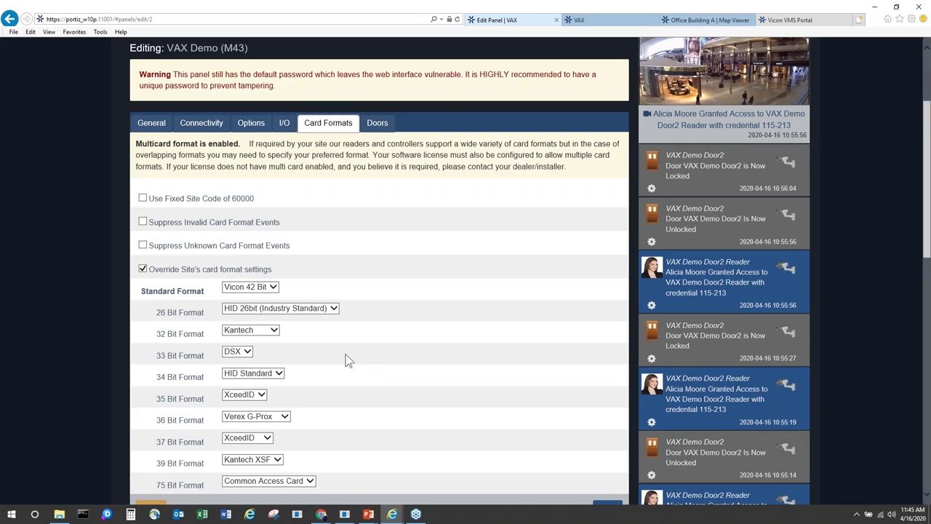
scroll(346, 356, down, 1)
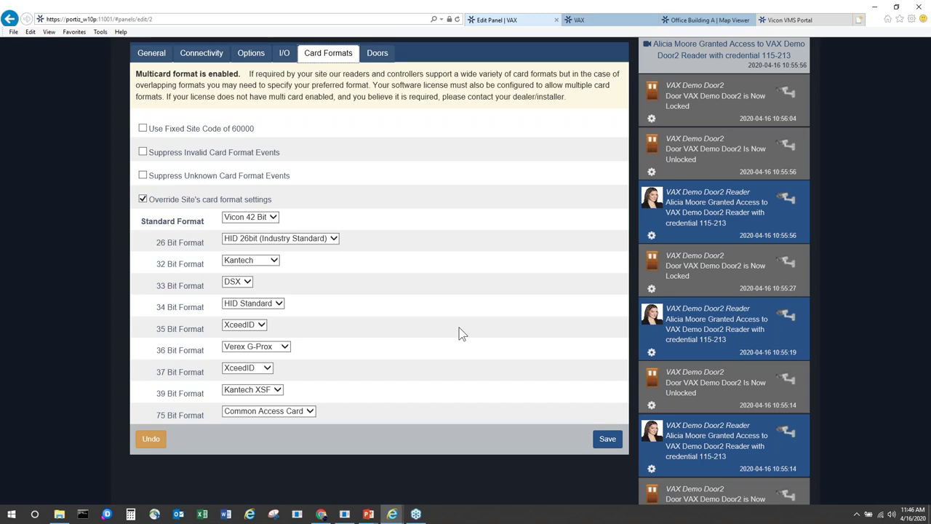
scroll(459, 333, up, 2)
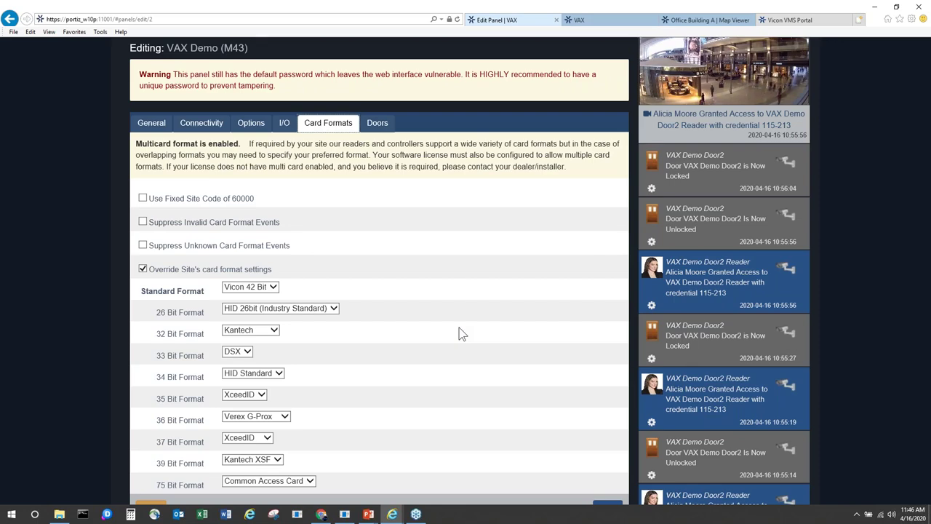
scroll(379, 271, up, 4)
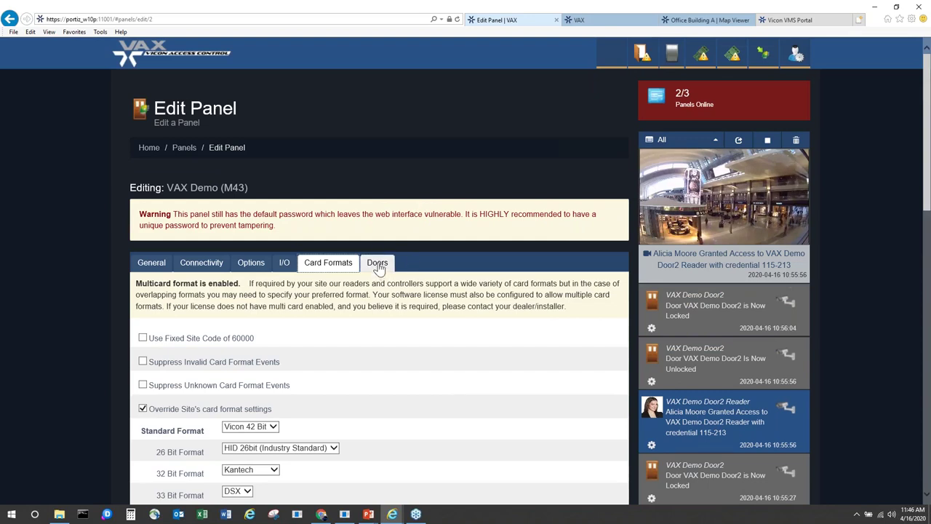
Open VAX Demo Door for editing from the panel's door list and review its general options, timers, automatic opener and disable settings.
click(377, 265)
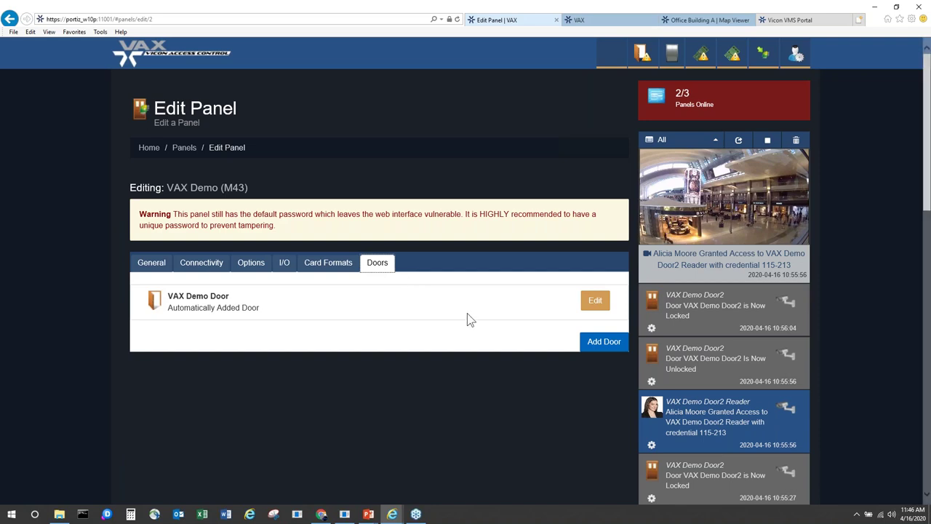
click(595, 309)
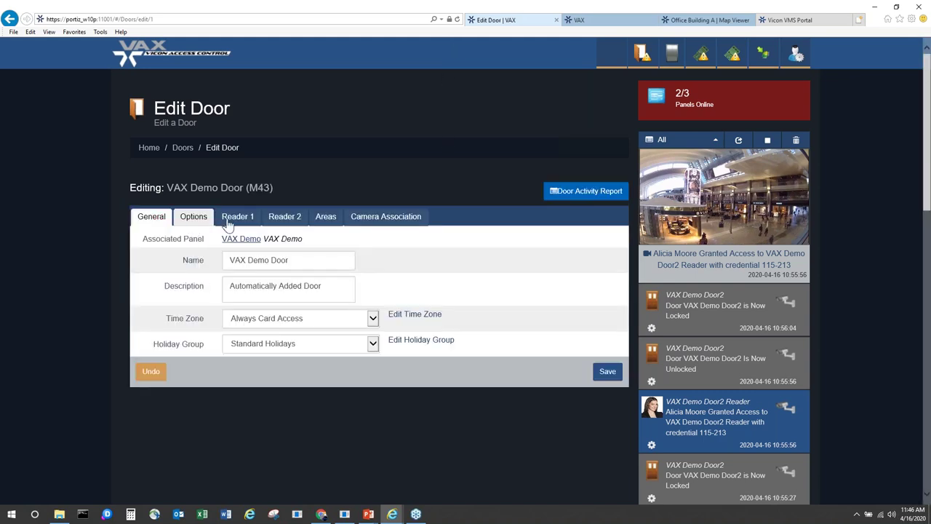
click(193, 217)
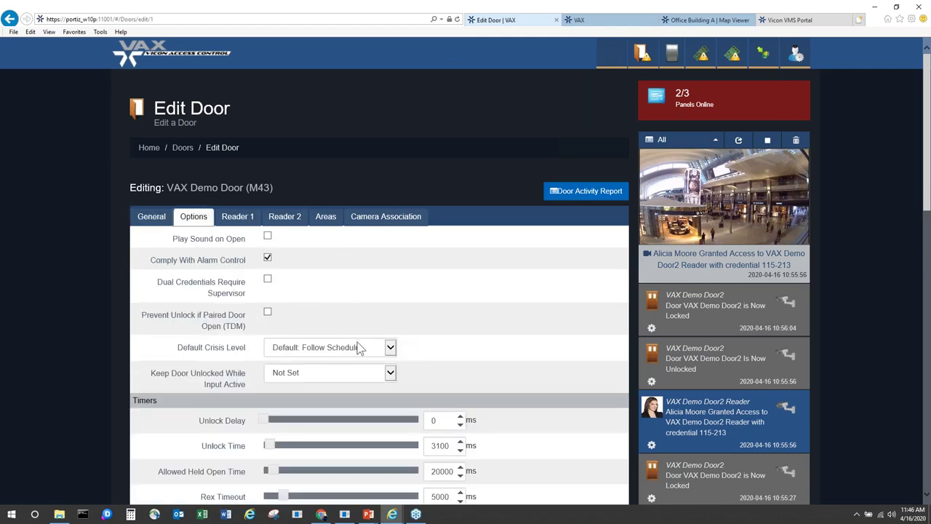
scroll(357, 348, down, 1)
scroll(357, 348, down, 1)
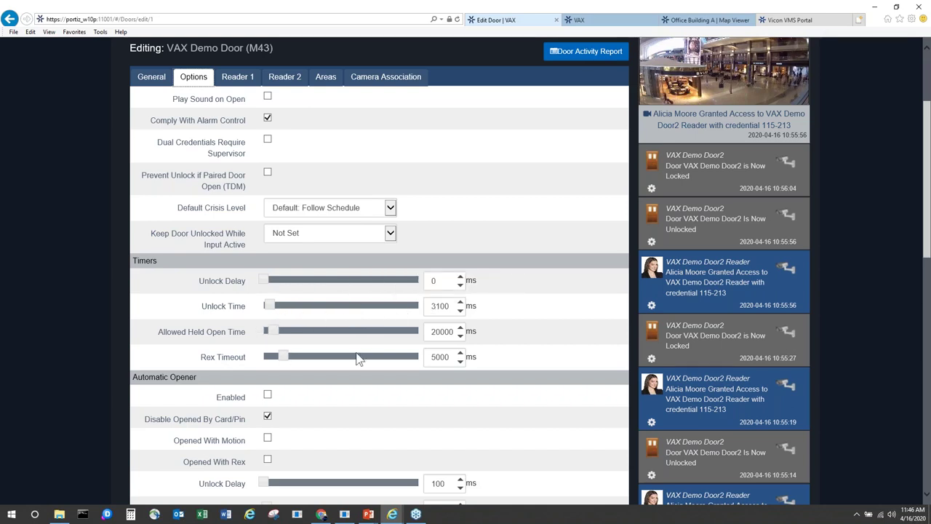
scroll(362, 333, down, 2)
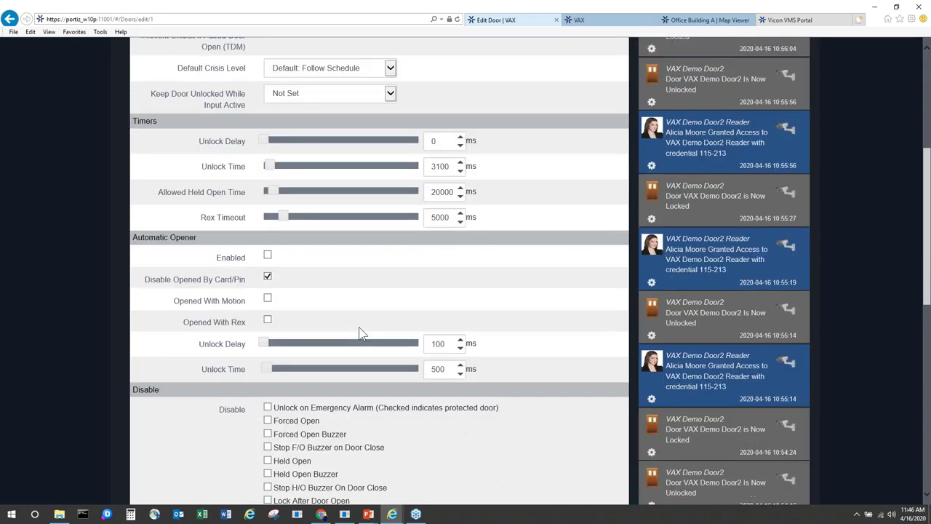
scroll(362, 333, down, 1)
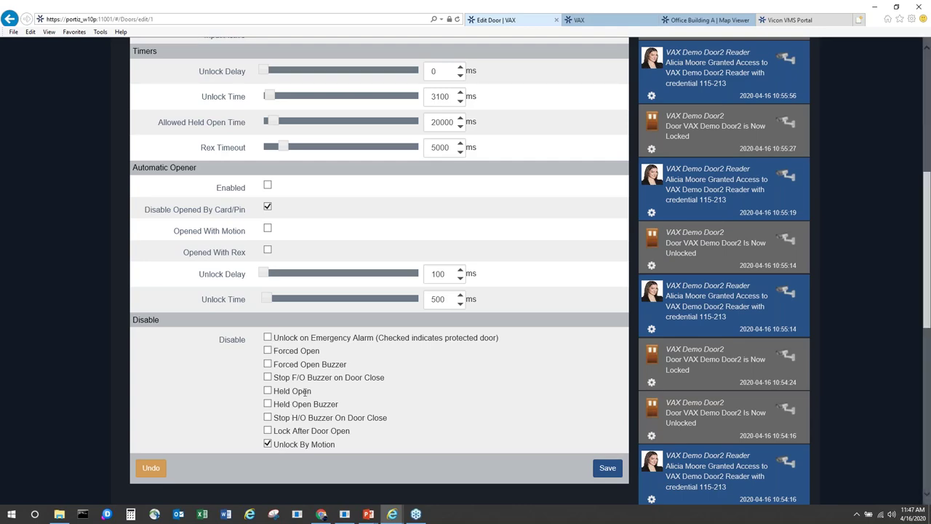
scroll(304, 391, up, 4)
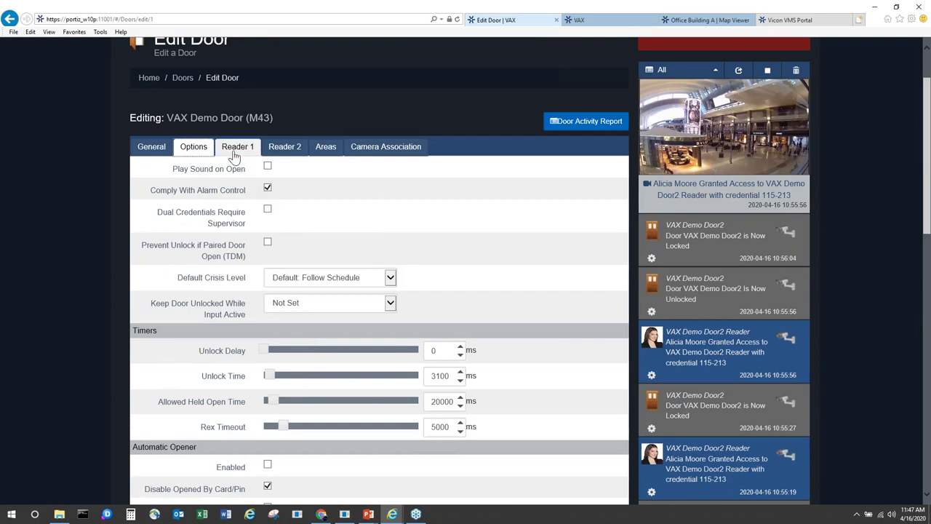
Enable the keypad for the door's Reader 1 and review the keypad, filter interval and triple swipe settings.
click(237, 148)
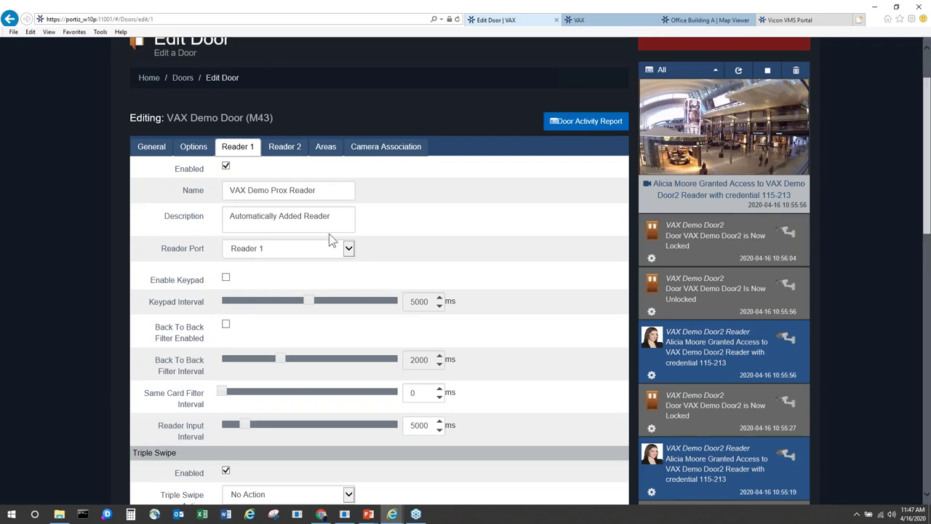
scroll(326, 229, down, 1)
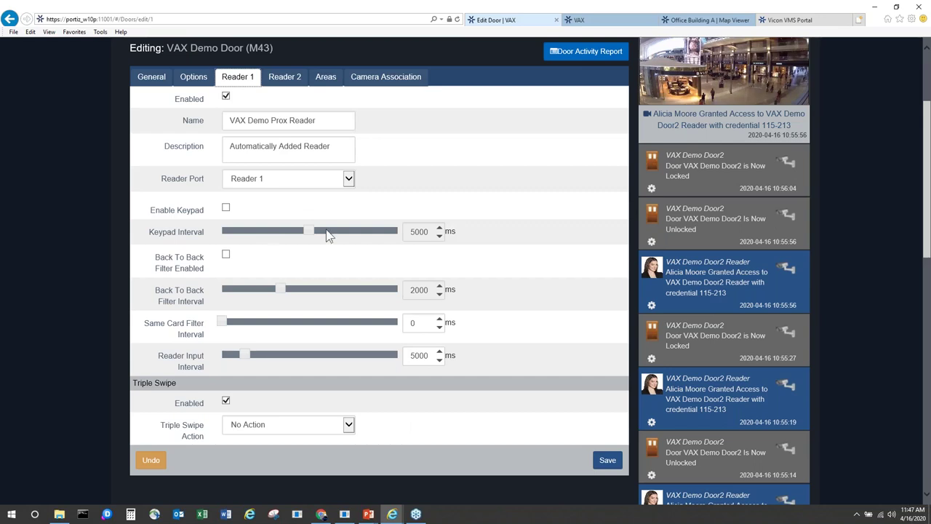
click(225, 207)
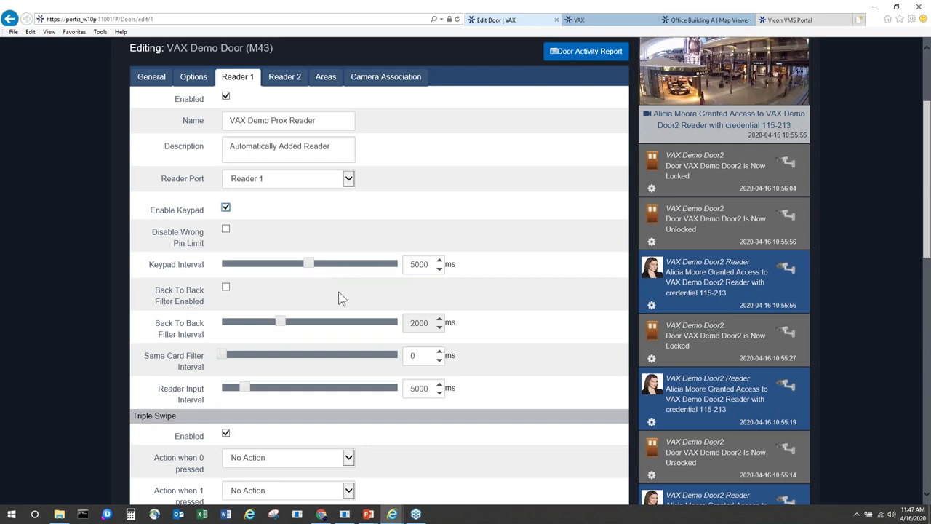
scroll(340, 298, down, 1)
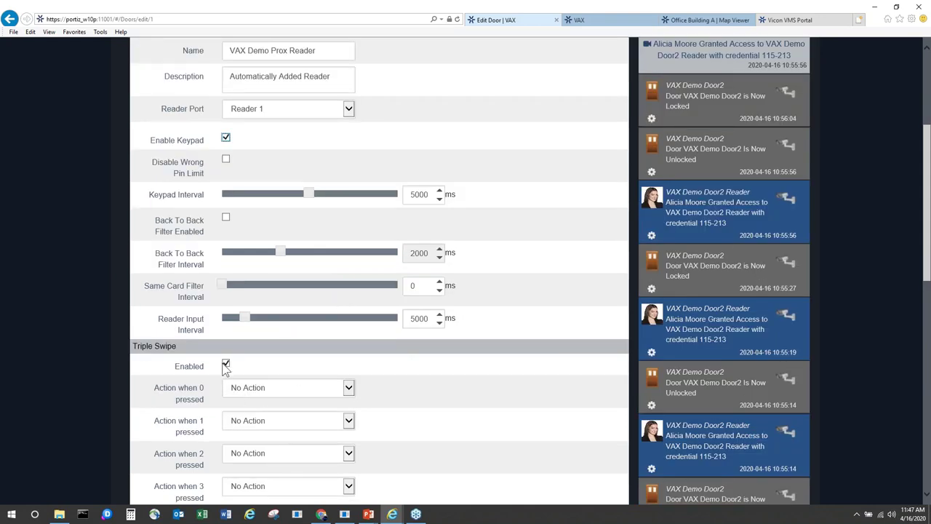
scroll(262, 368, up, 1)
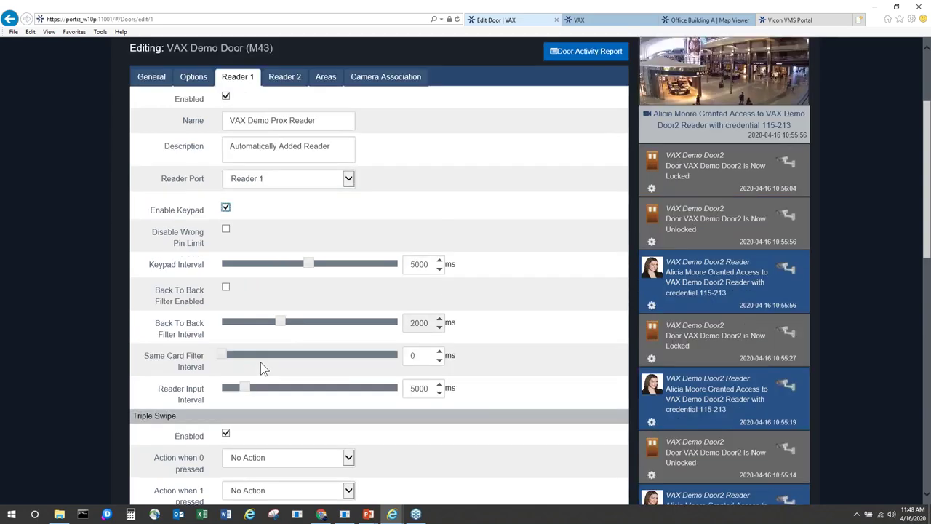
scroll(263, 368, down, 1)
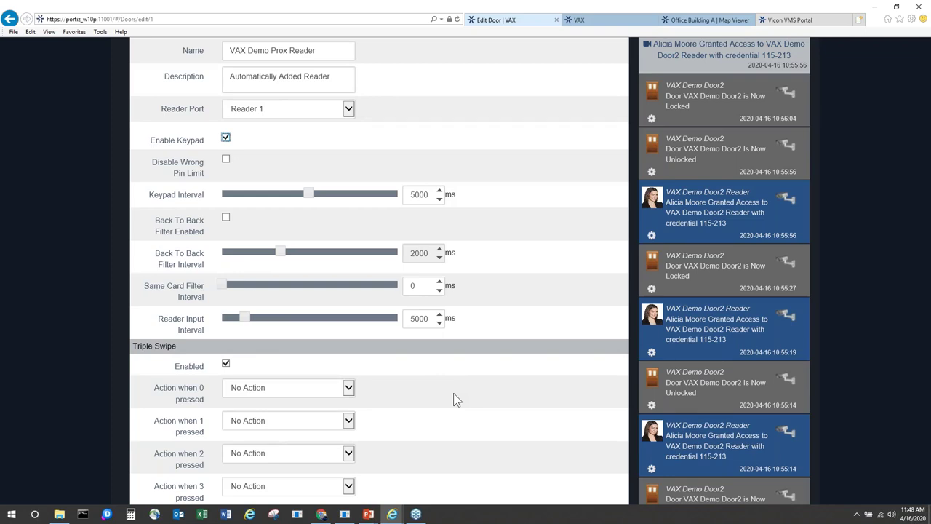
scroll(453, 393, up, 2)
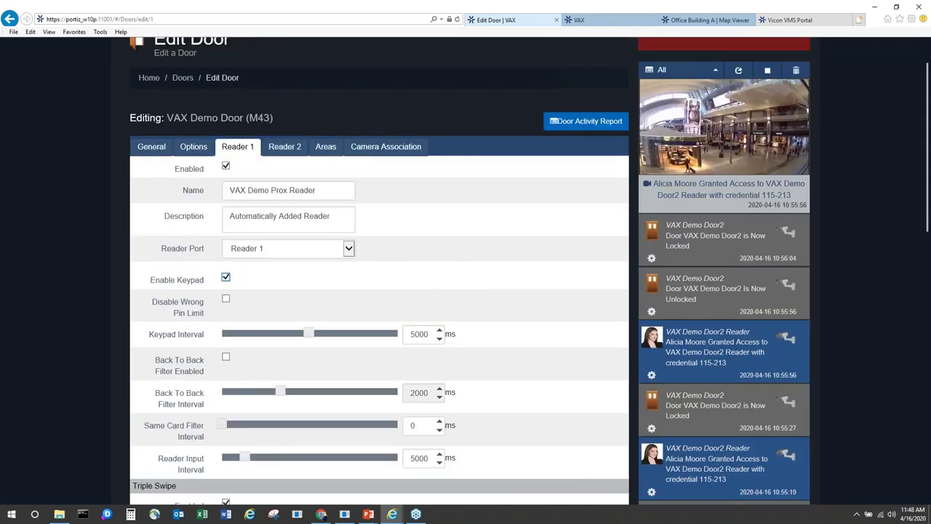
Show the cameras associated with VAX Demo Door and check which camera systems can be selected.
click(386, 147)
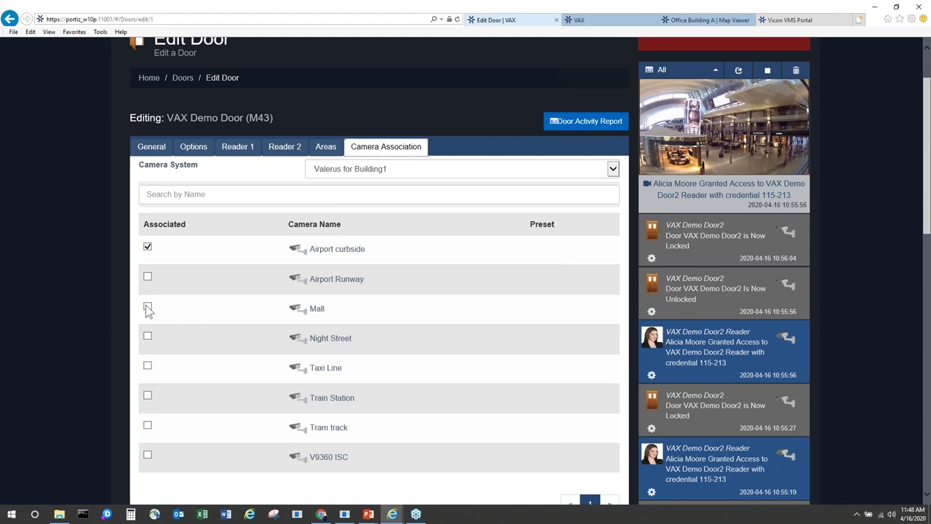
click(405, 173)
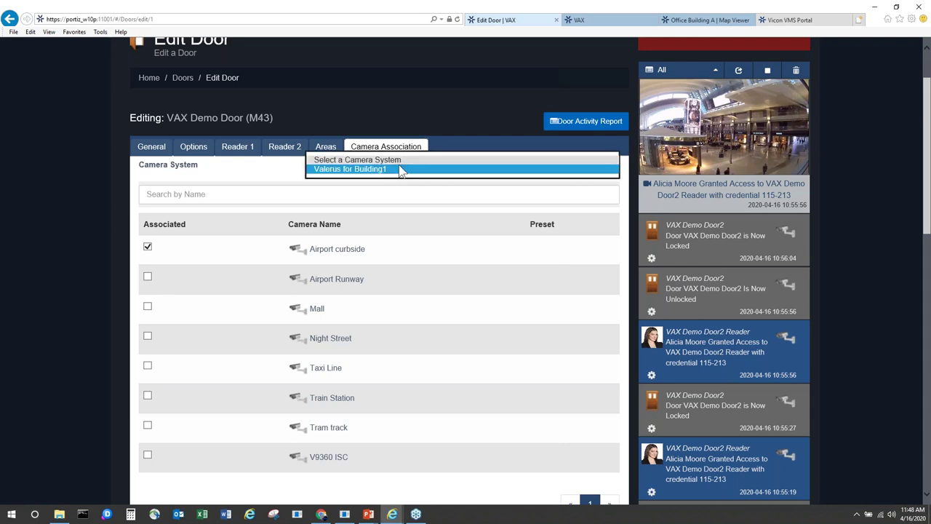
Go to Camera Systems from the home page and start a new camera system with Vicon Valerus as its integrator type.
click(148, 78)
scroll(476, 339, down, 15)
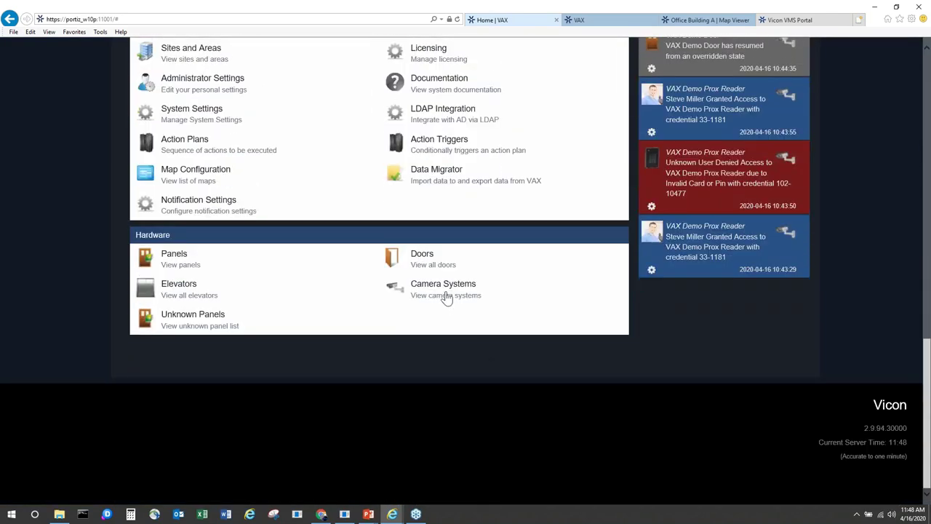
click(441, 300)
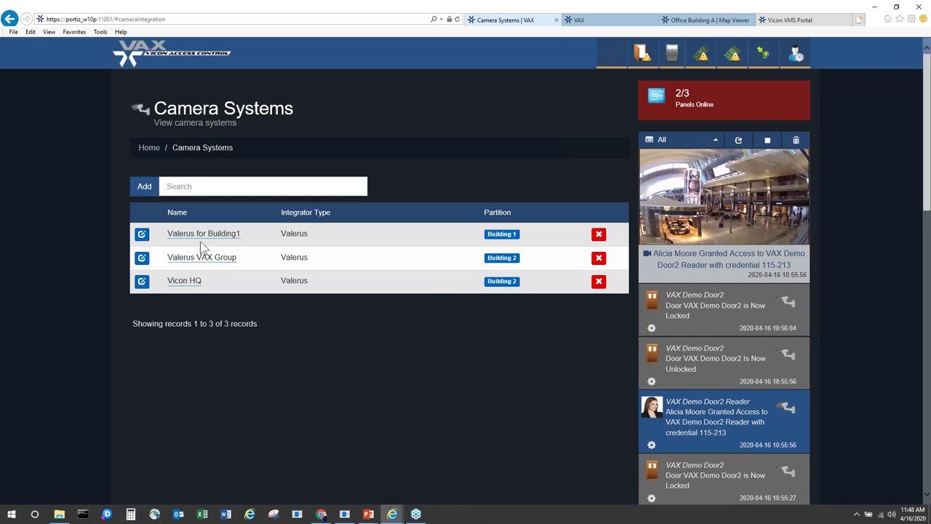
click(144, 188)
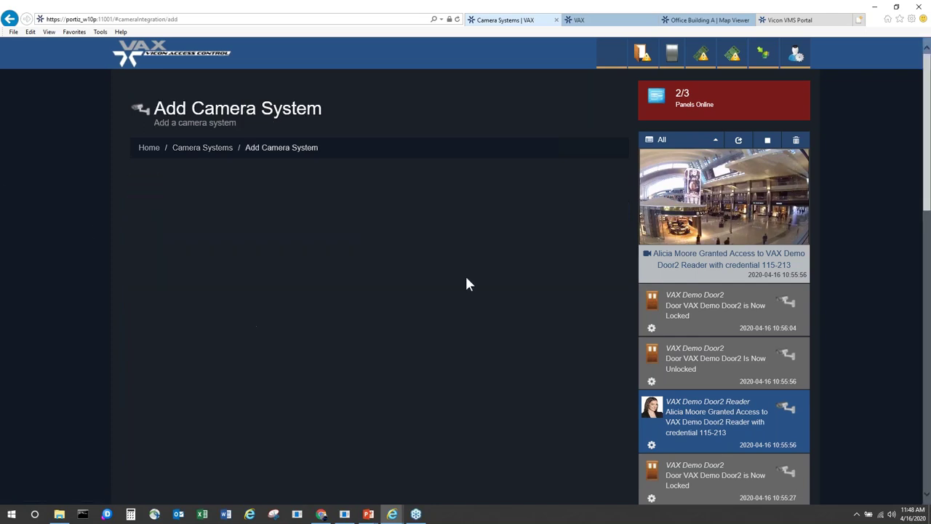
scroll(385, 269, down, 1)
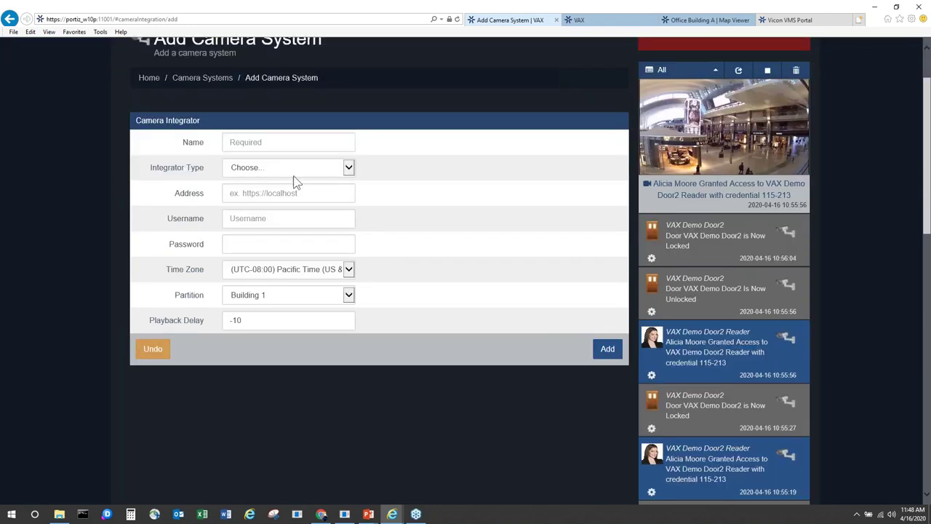
click(347, 170)
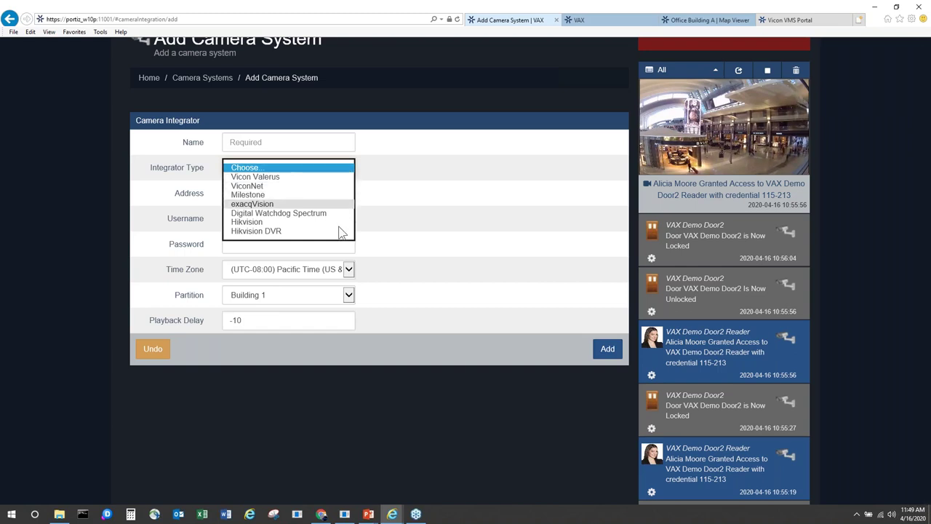
click(339, 178)
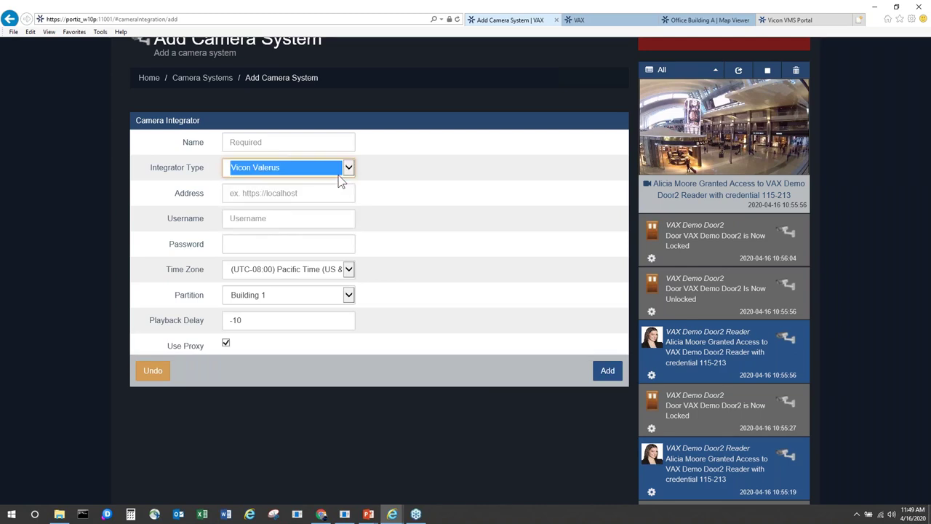
Review the address, partition and integrator type options in the new camera system form.
click(283, 195)
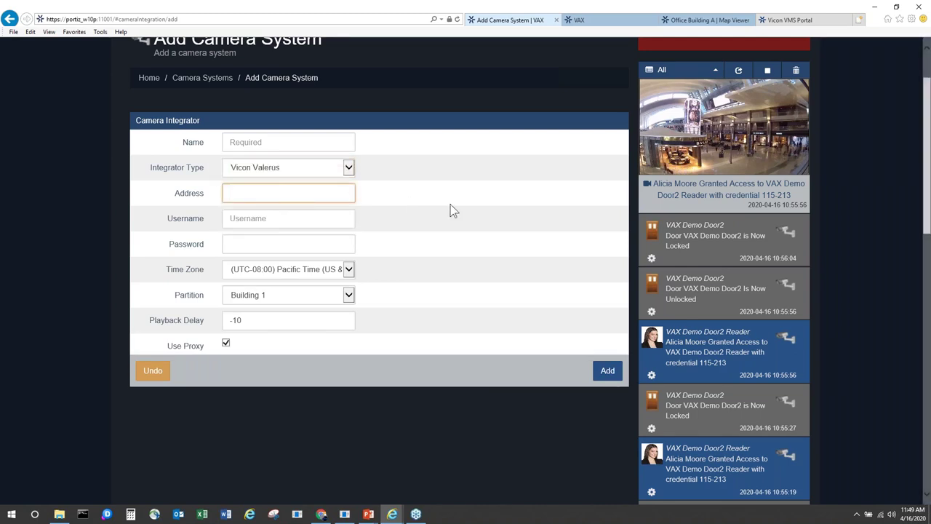
scroll(429, 247, up, 1)
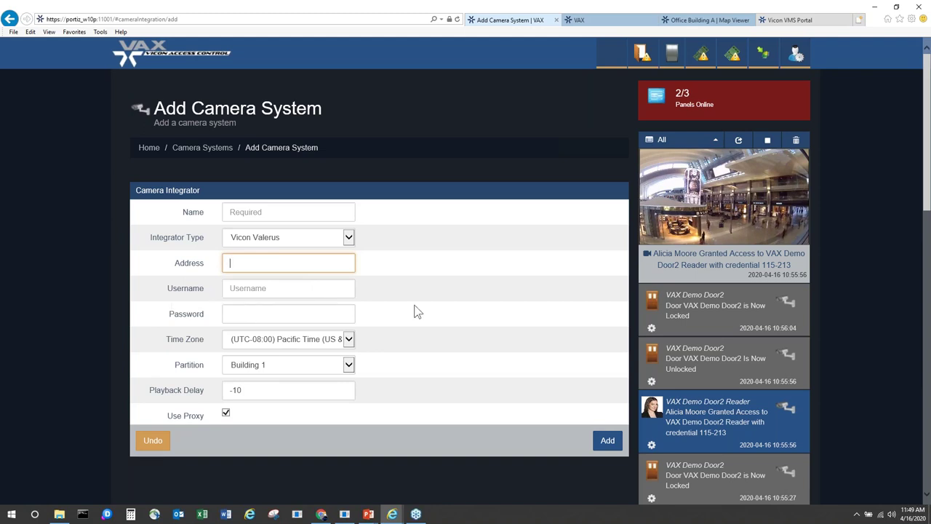
scroll(417, 311, down, 1)
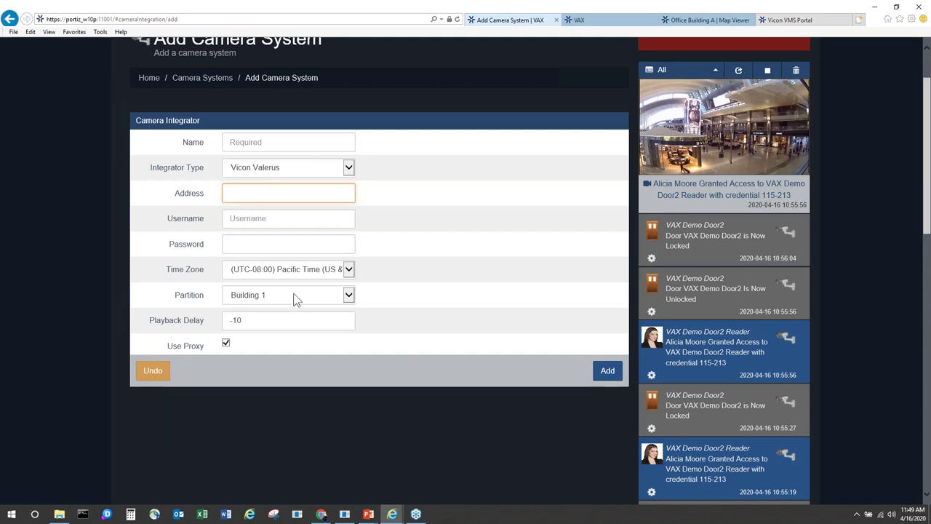
click(332, 300)
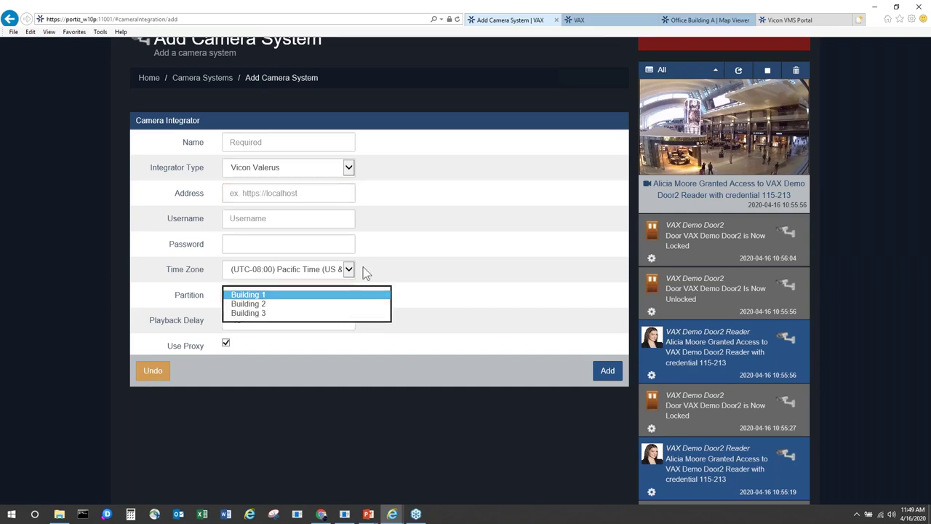
click(389, 259)
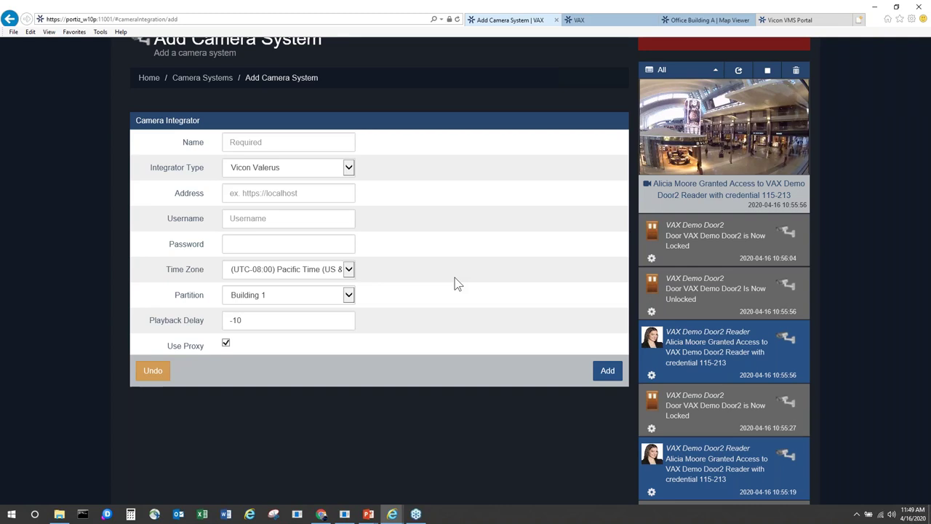
click(348, 168)
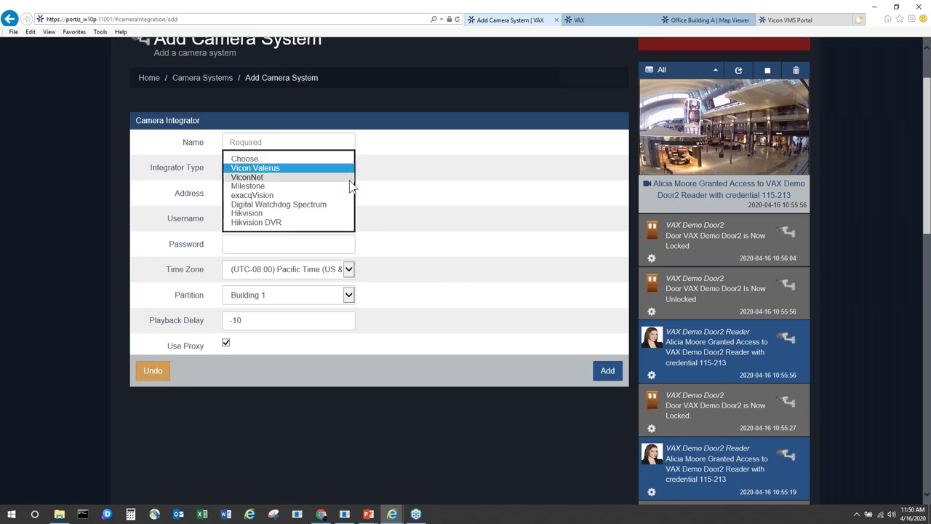
click(454, 193)
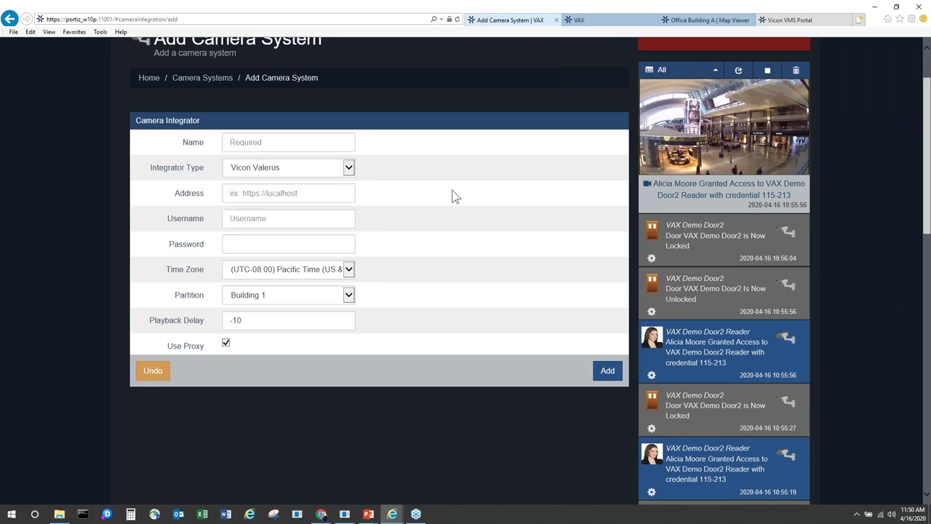
scroll(460, 264, up, 2)
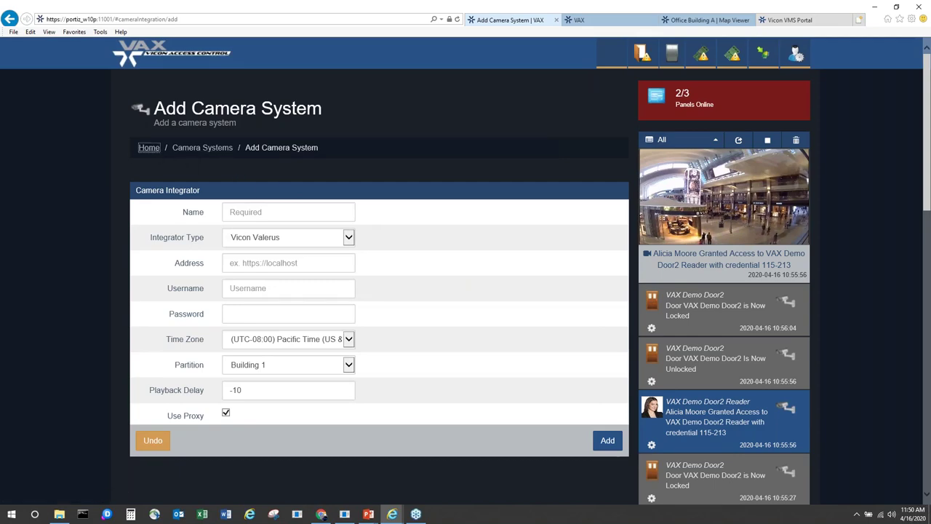
Leave the new camera system form and open Valerus for Building1 from the Camera Systems list to review its cameras.
click(149, 148)
scroll(458, 291, down, 10)
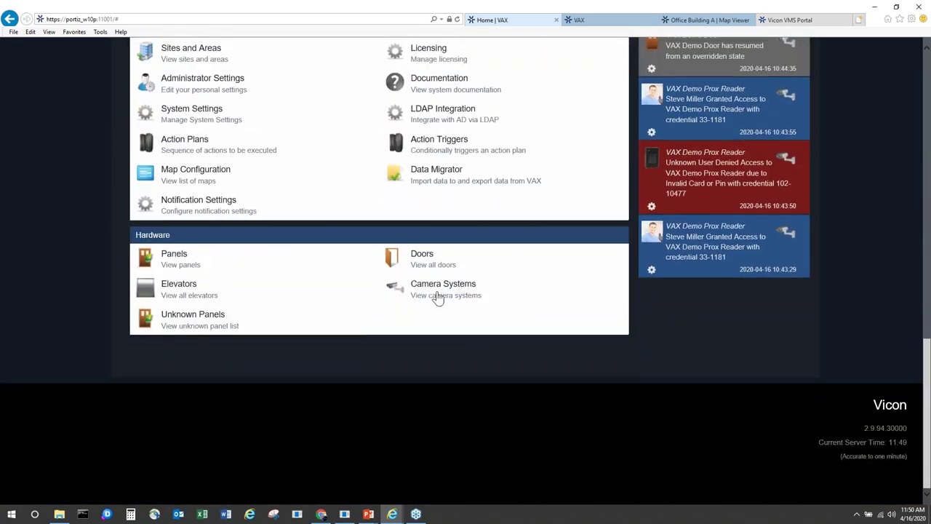
click(437, 291)
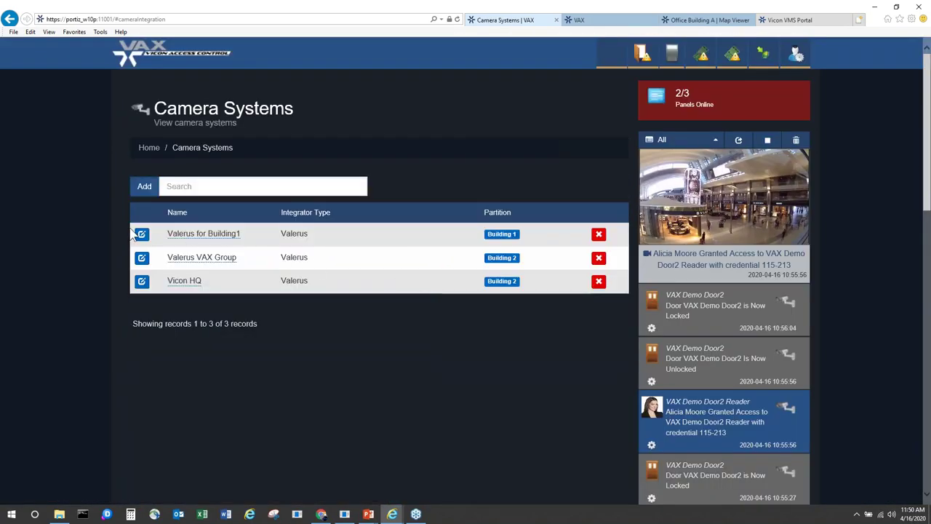
click(141, 233)
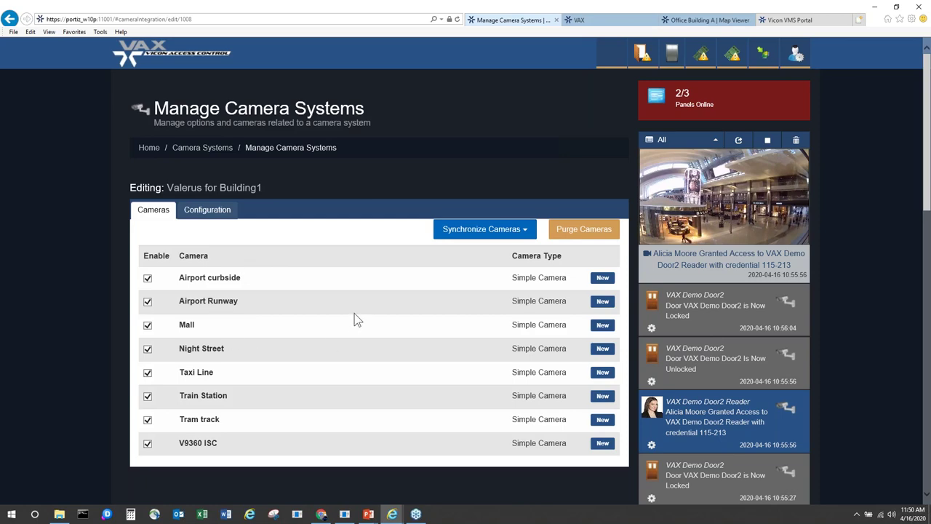
scroll(292, 283, down, 2)
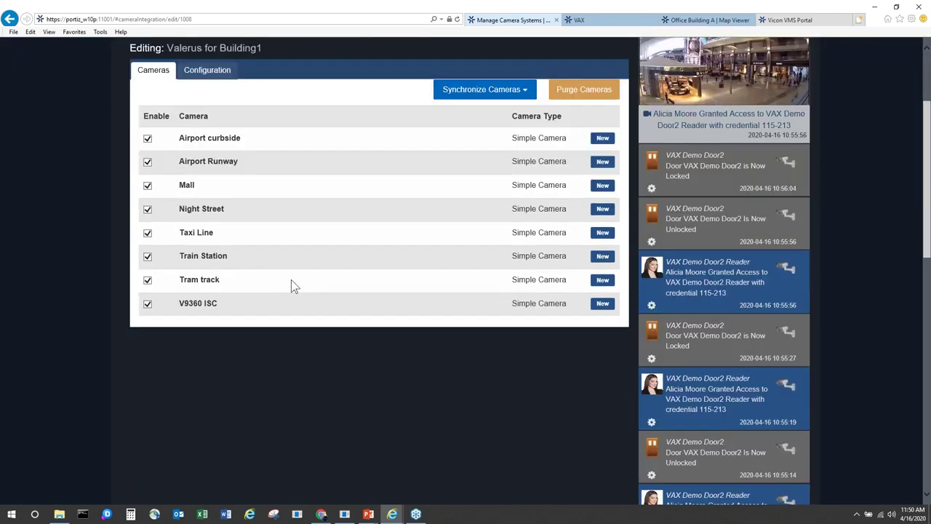
scroll(291, 280, up, 1)
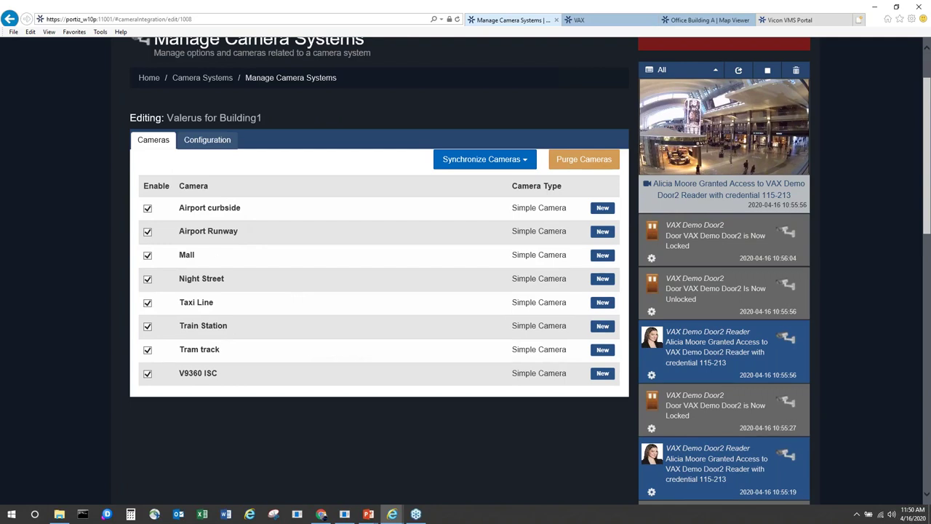
click(148, 209)
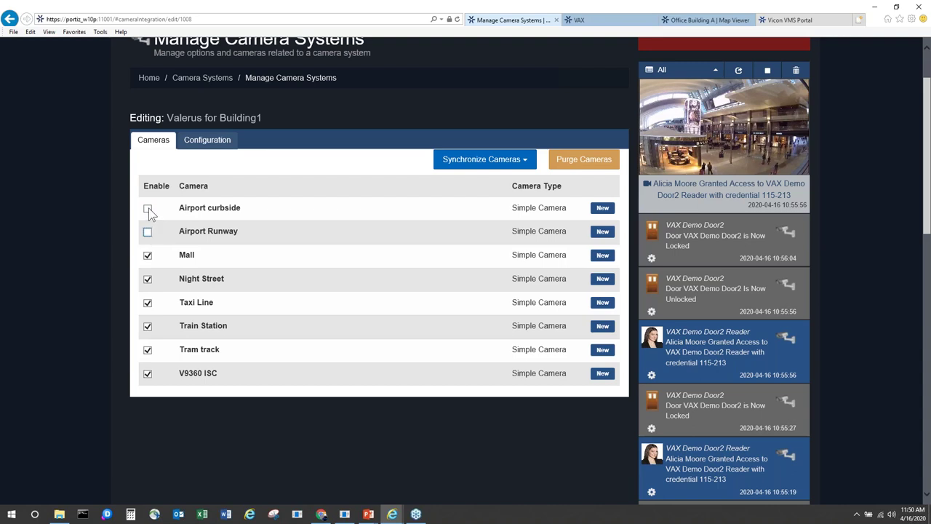
click(148, 209)
click(147, 231)
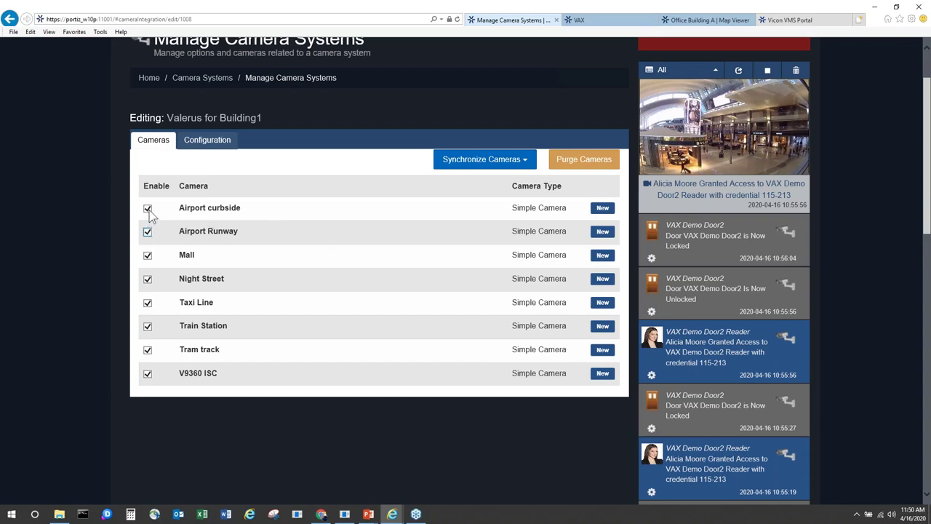
Disable the Mall and Night Street cameras of Valerus for Building1.
click(149, 256)
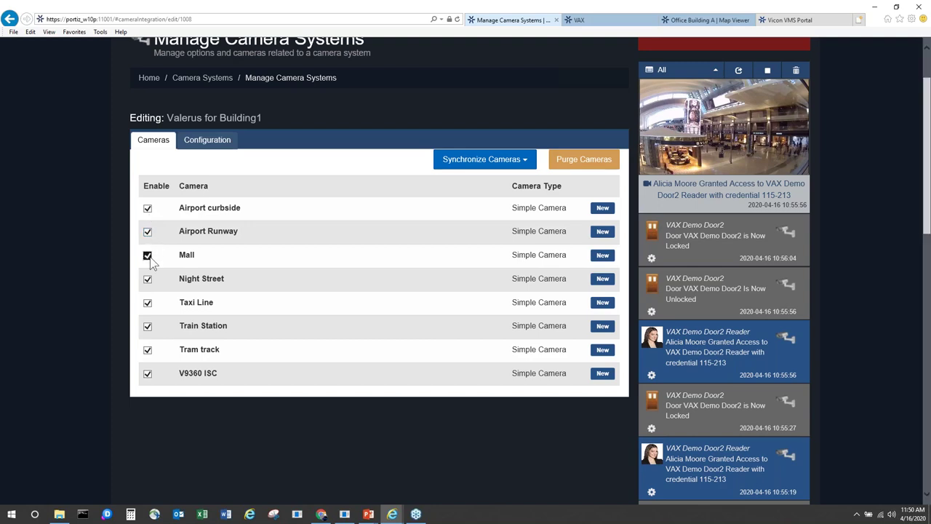
click(148, 279)
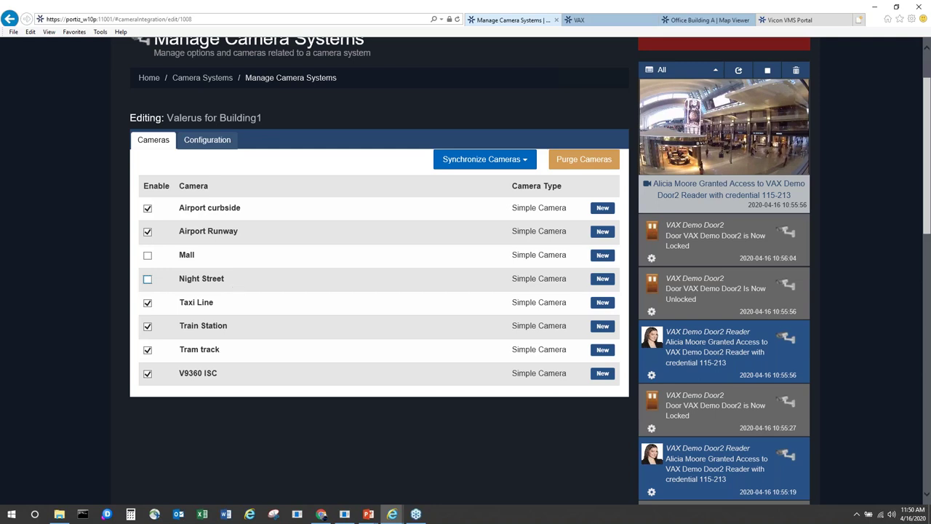
scroll(270, 308, up, 1)
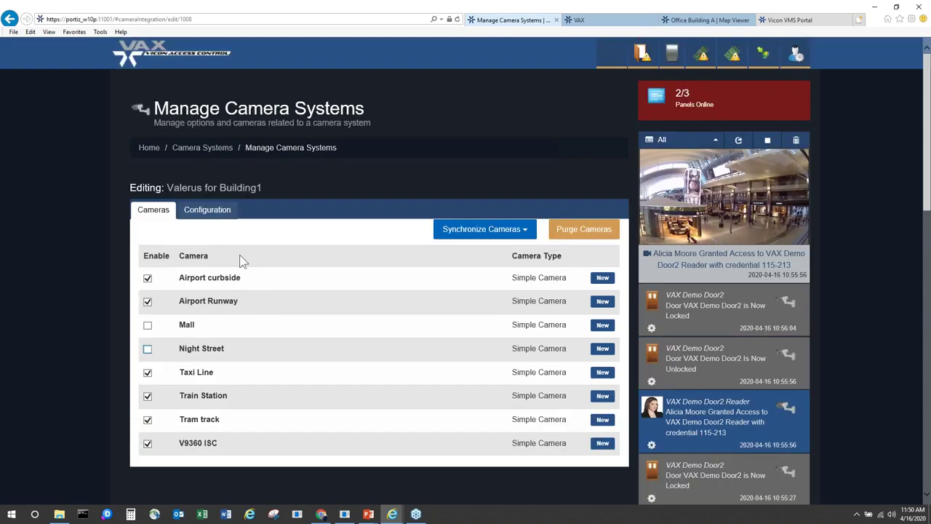
Open the Camera Viewer from the home page and view live video of Valerus for Building1's Taxi Line camera.
click(148, 147)
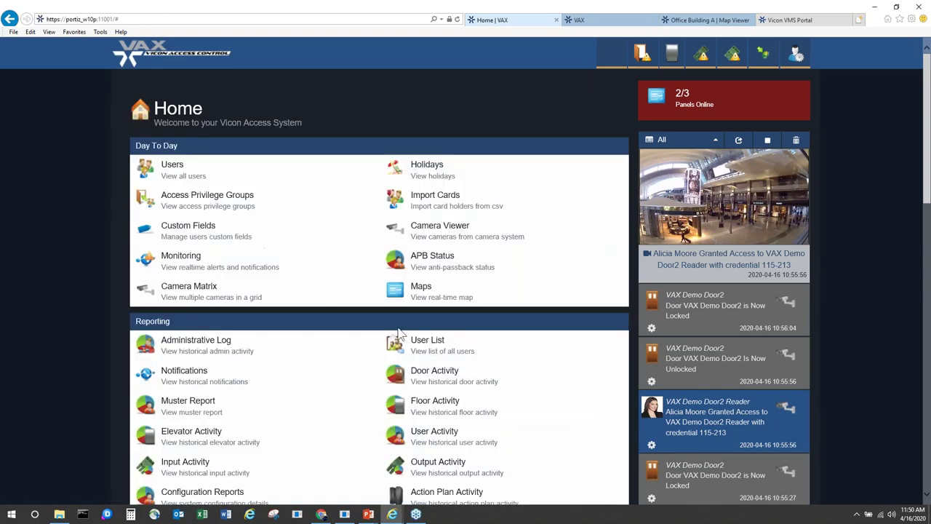
scroll(415, 304, down, 1)
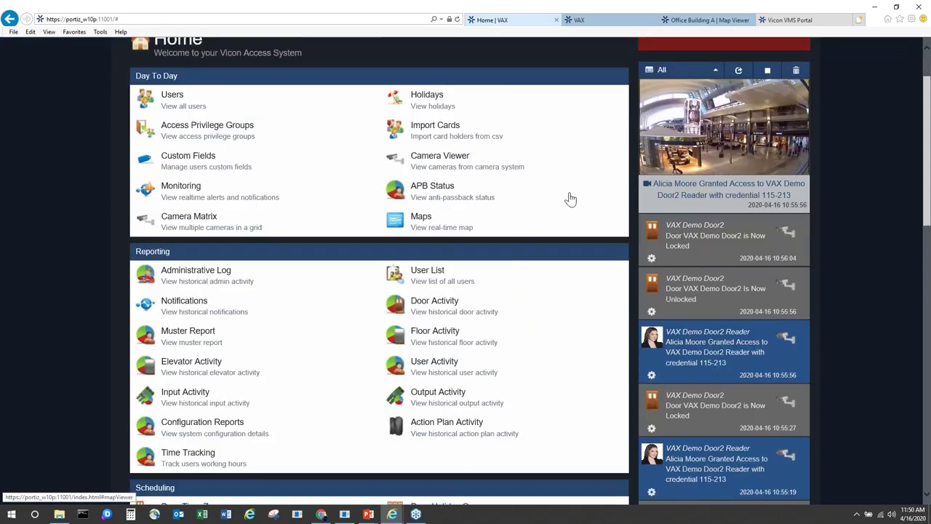
click(441, 165)
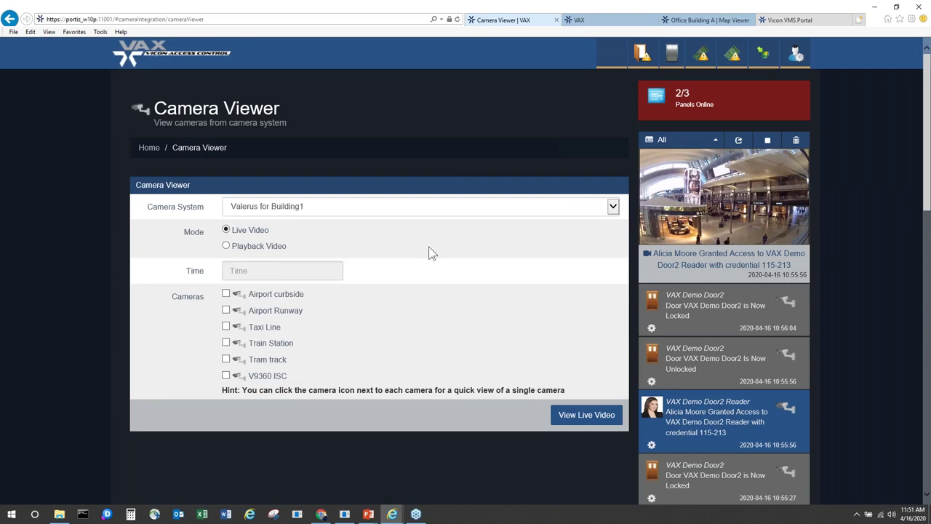
scroll(429, 252, down, 1)
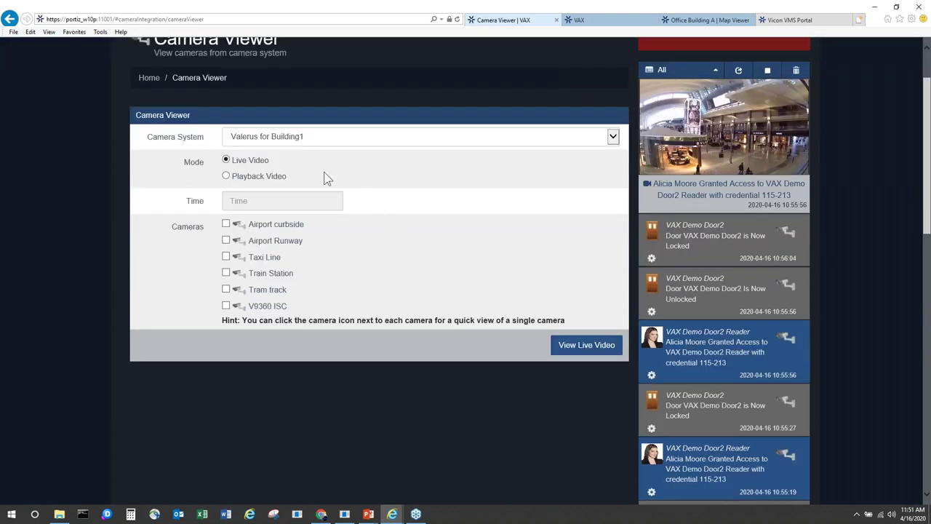
click(291, 139)
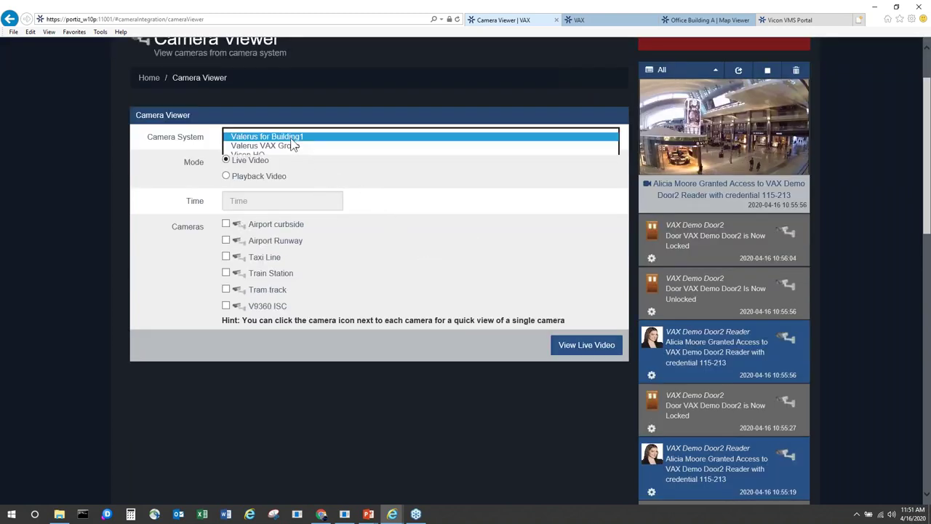
click(291, 137)
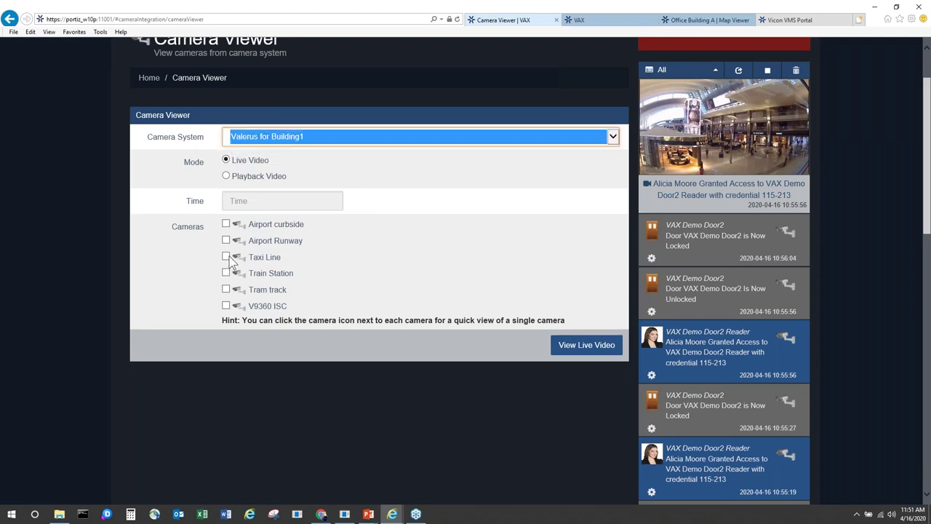
click(227, 257)
click(582, 344)
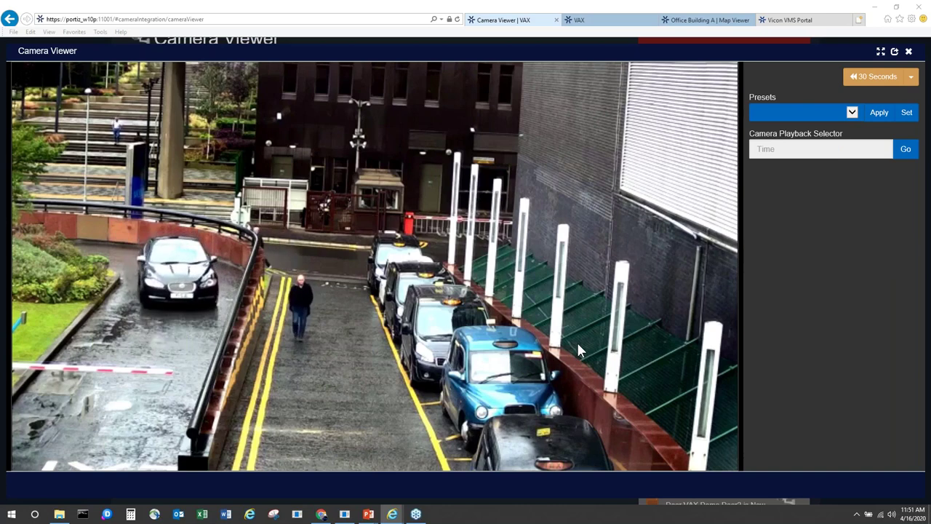
Play back the Taxi Line camera from 30 seconds ago and close the video window.
click(869, 85)
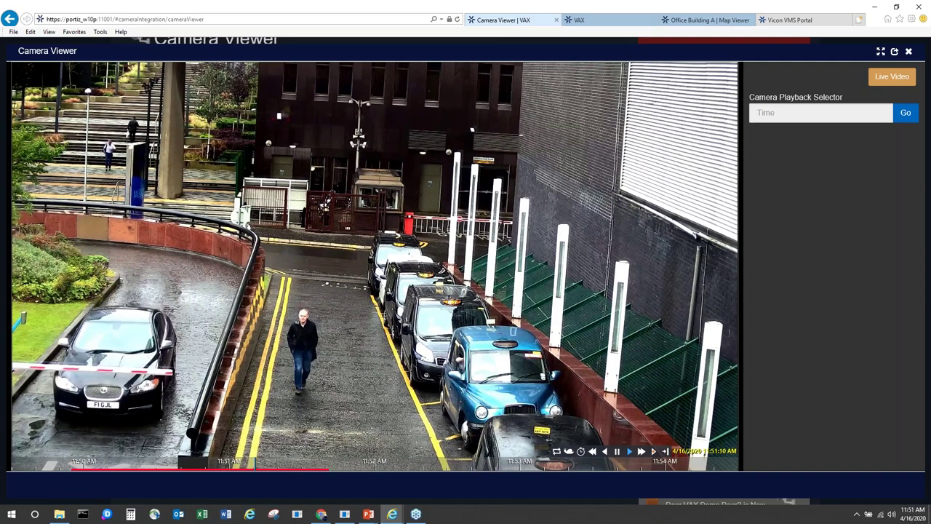
click(908, 52)
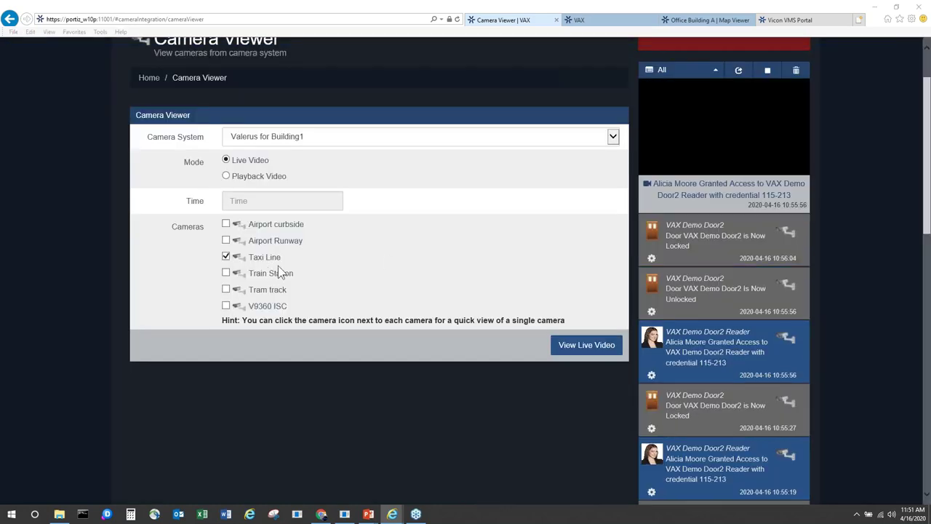
scroll(329, 272, up, 1)
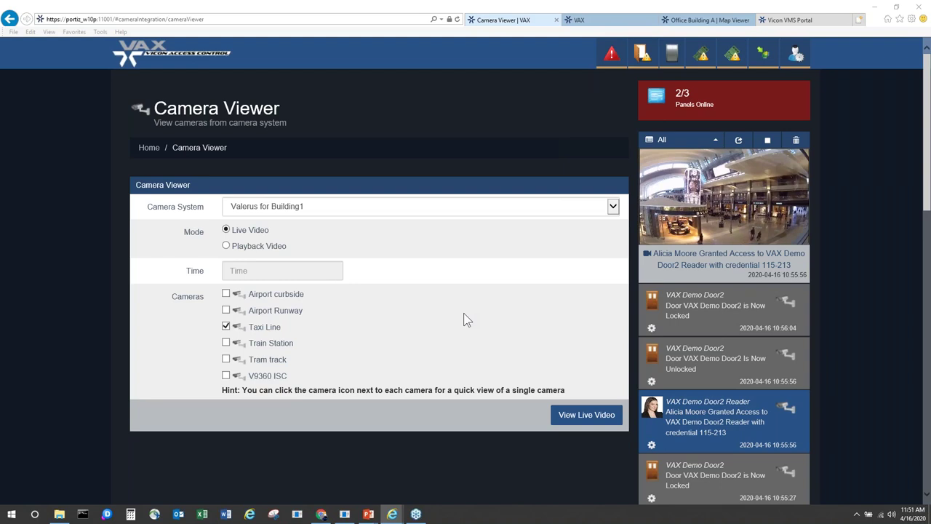
Return to the home page, clear the live event list and review the new VAX Demo Door events.
click(148, 148)
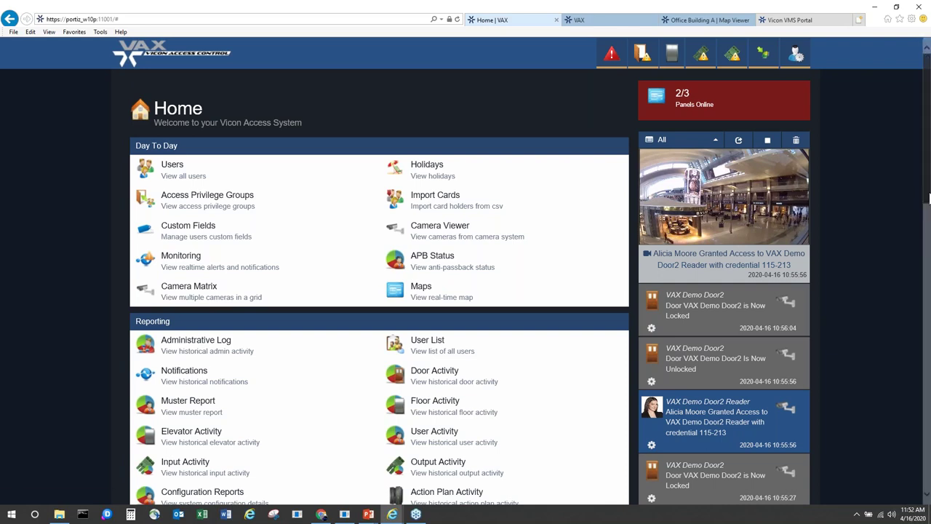
scroll(928, 207, down, 1)
scroll(928, 207, down, 1)
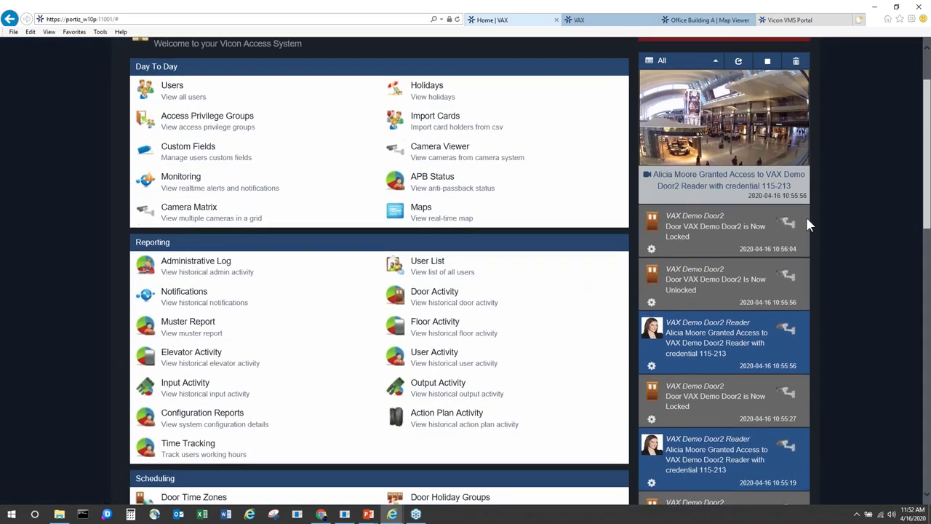
scroll(830, 271, down, 2)
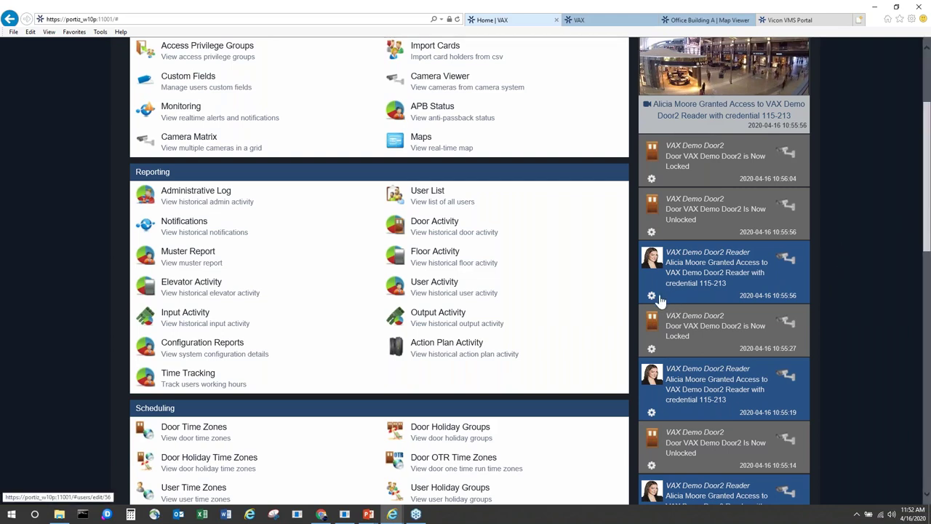
scroll(827, 169, up, 3)
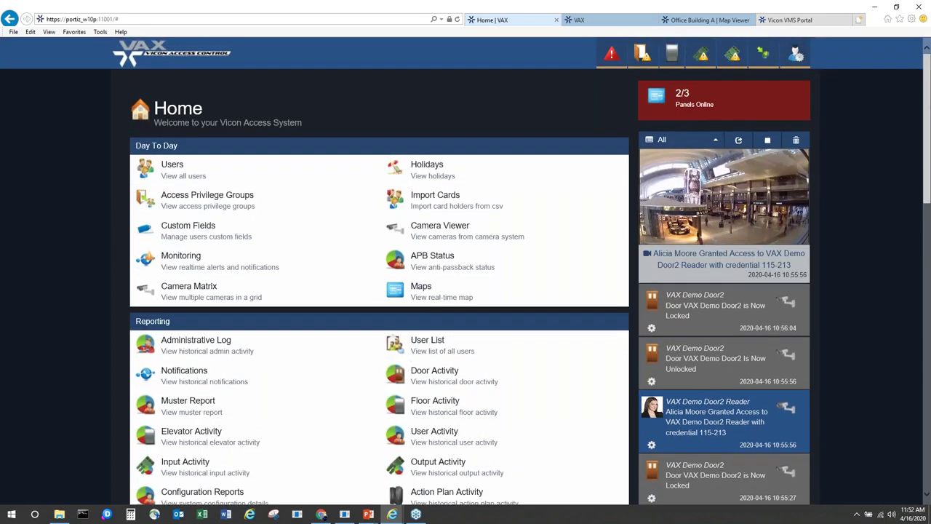
click(797, 141)
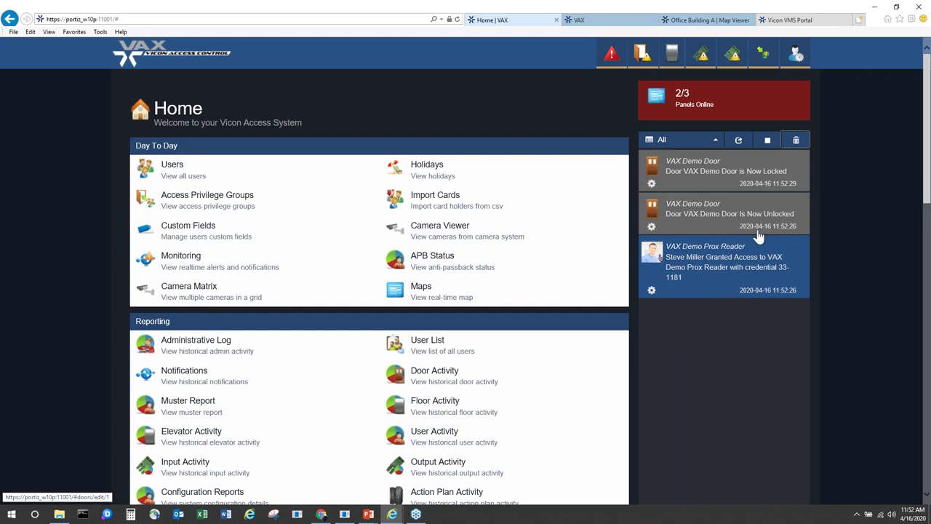
scroll(759, 237, down, 2)
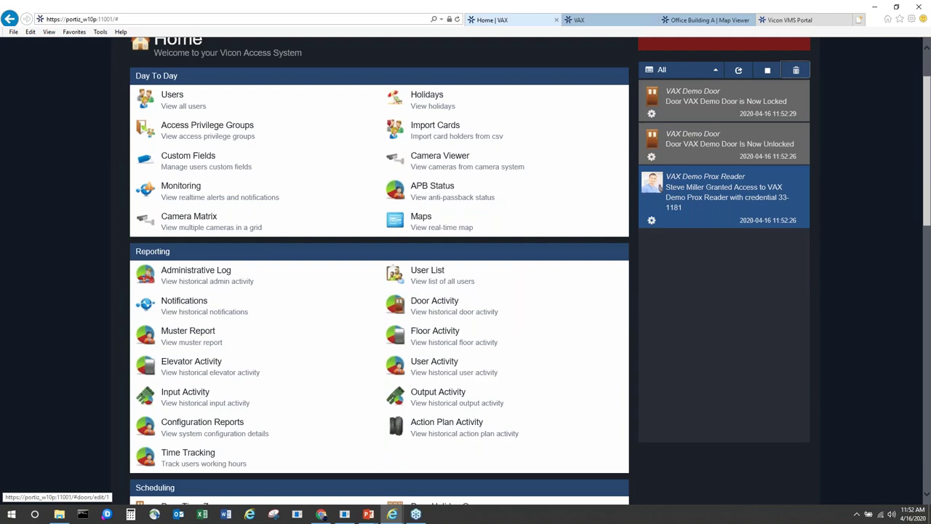
scroll(758, 218, up, 2)
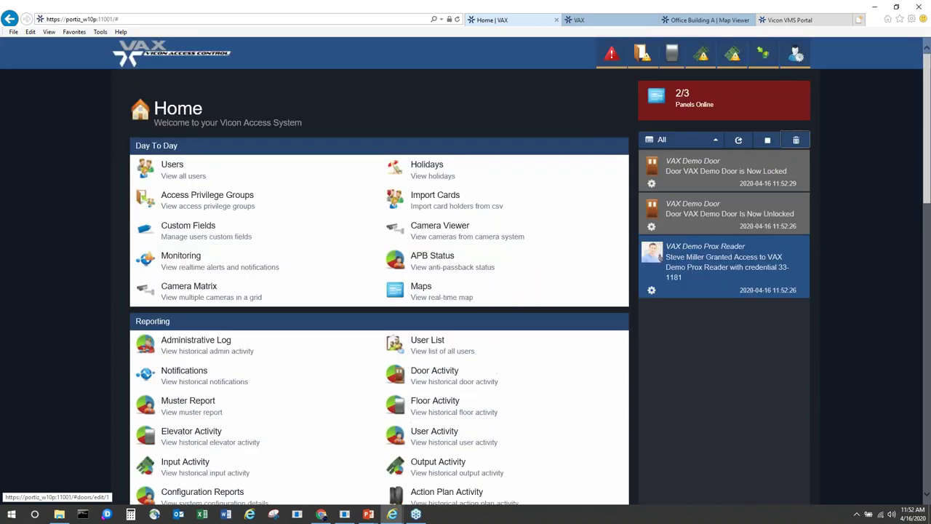
Start a live camera rule from the VAX Demo Prox Reader's access granted event and review its settings.
click(651, 292)
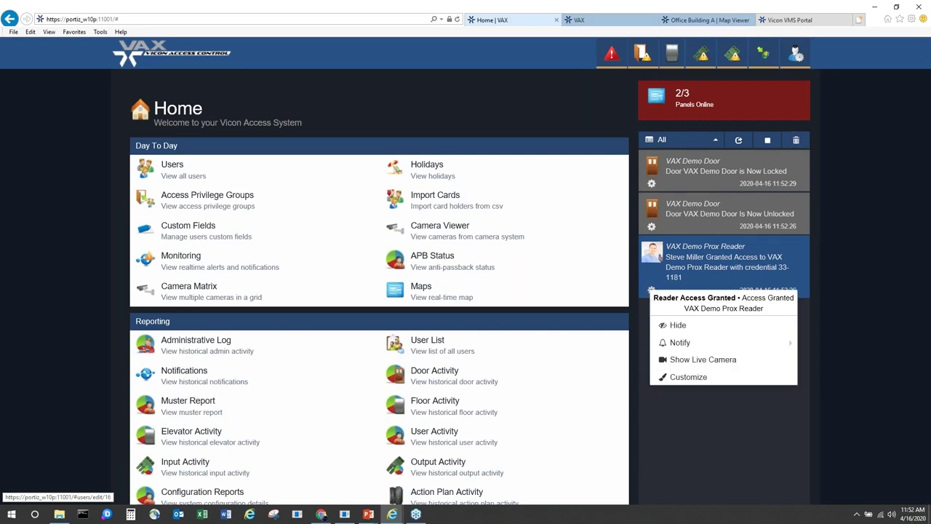
click(683, 359)
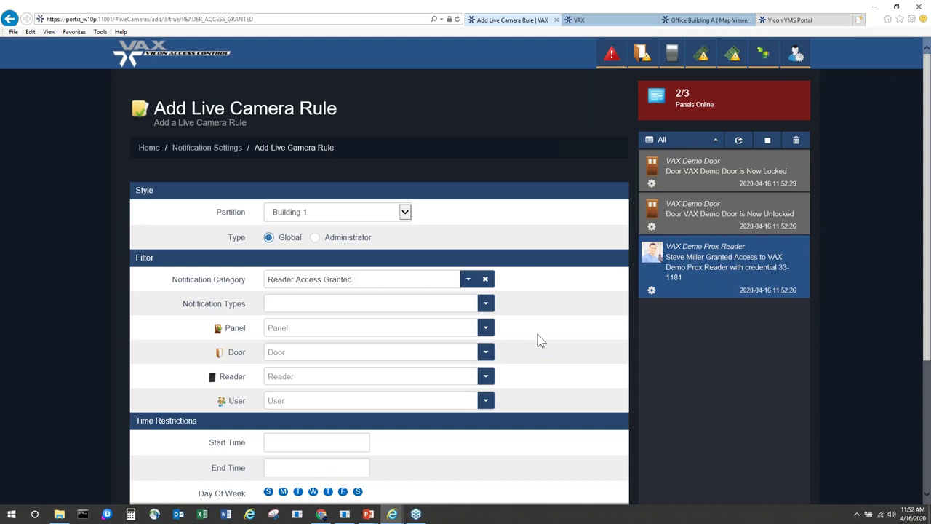
scroll(537, 335, down, 2)
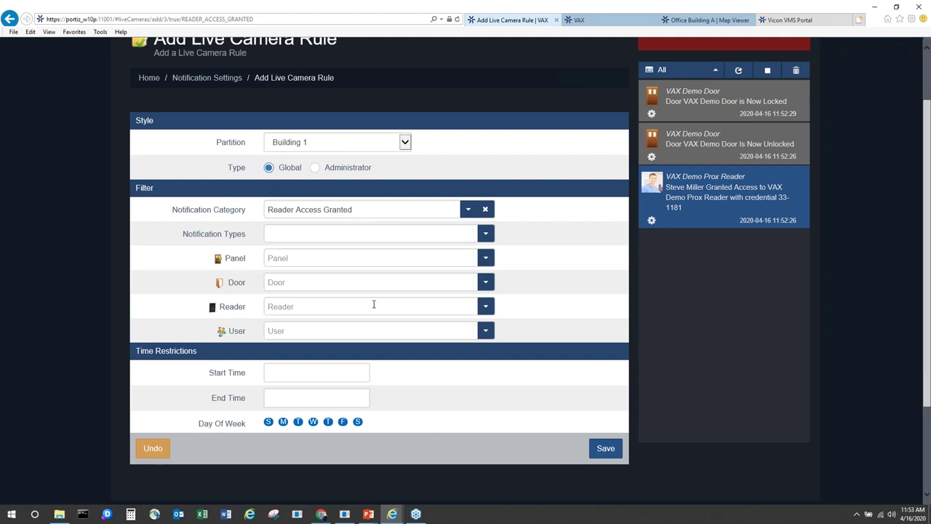
Filter the rule by VAX Demo Door, VAX Demo Blutooth Reader and VAX Demo Prox Reader.
click(481, 309)
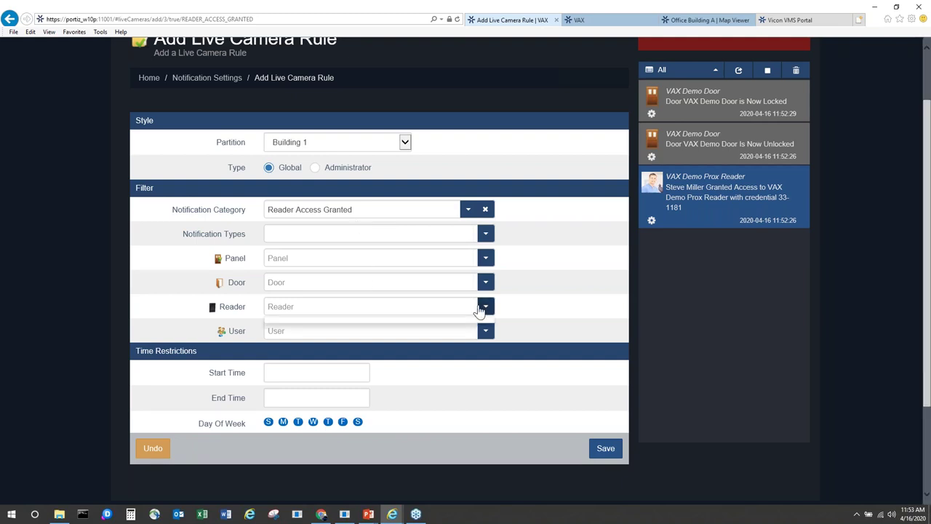
click(364, 284)
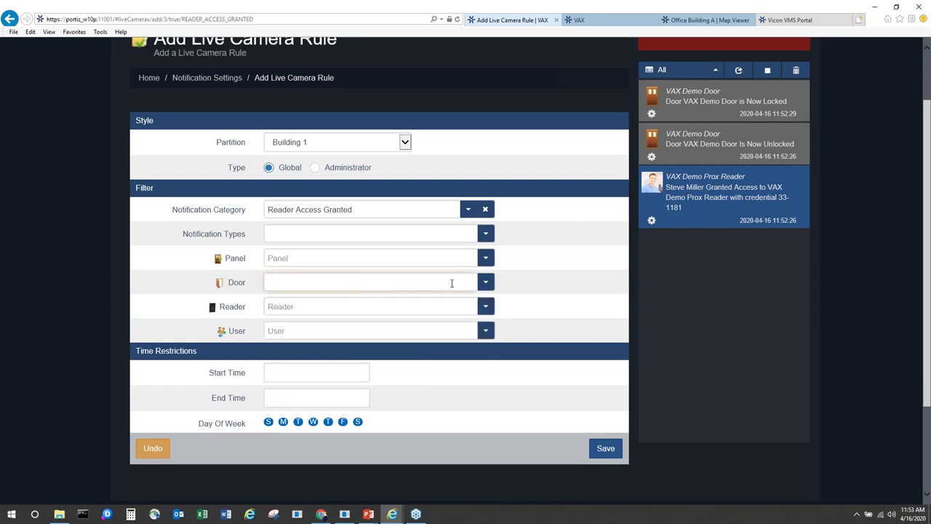
click(485, 284)
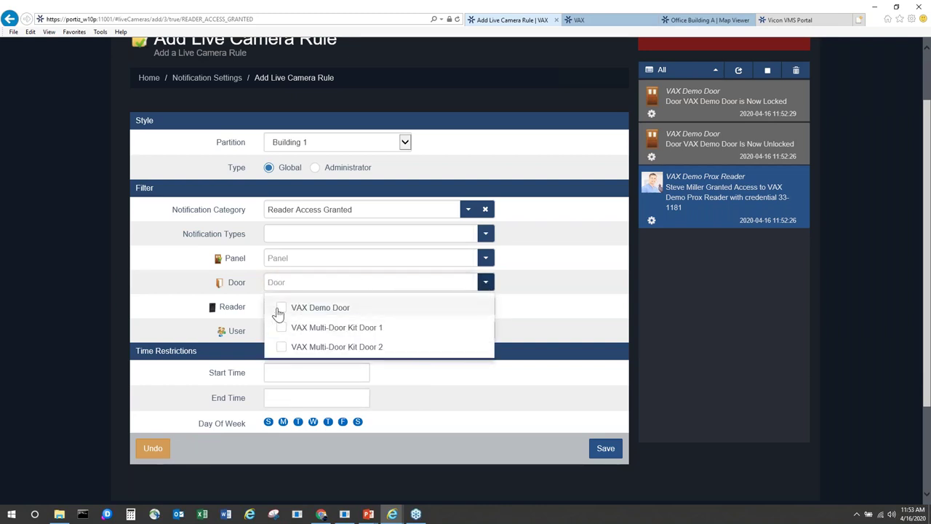
click(280, 309)
click(531, 299)
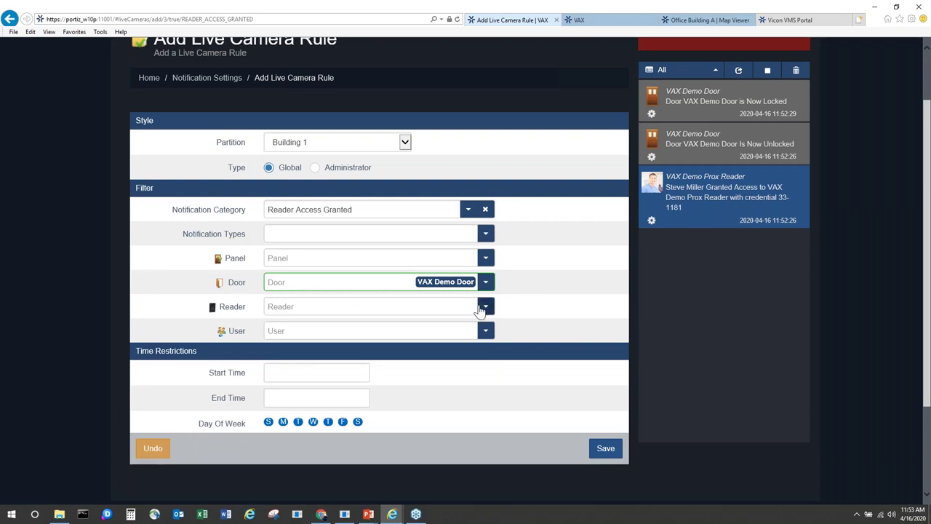
click(483, 307)
click(280, 332)
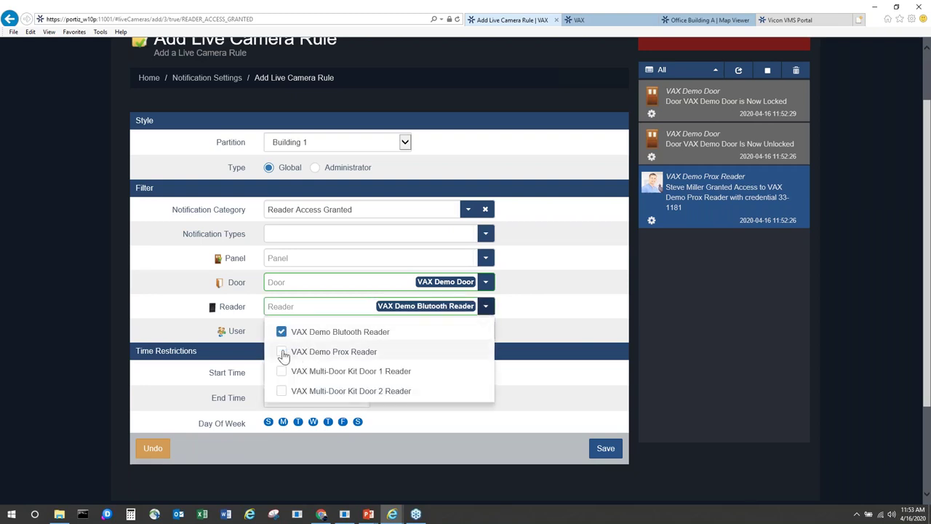
click(282, 352)
click(574, 322)
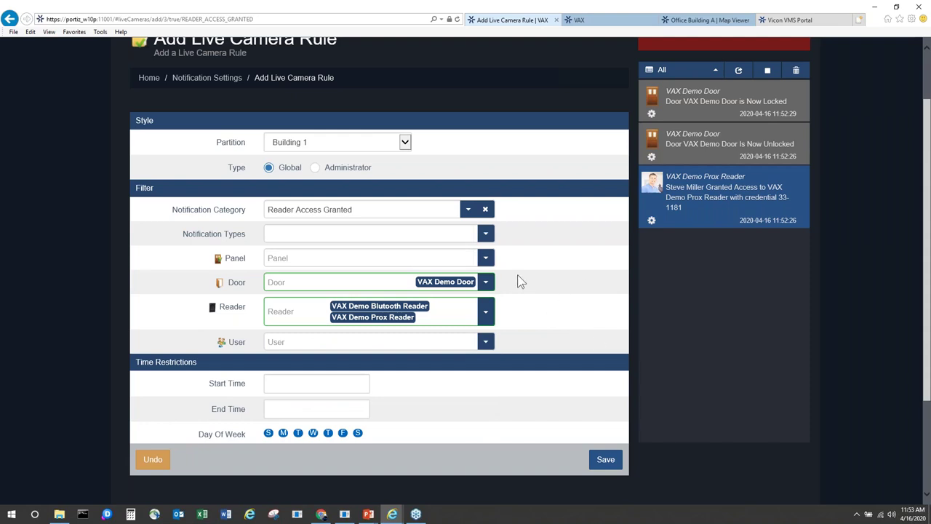
Remove the door and both readers from the live camera rule's filter.
click(485, 284)
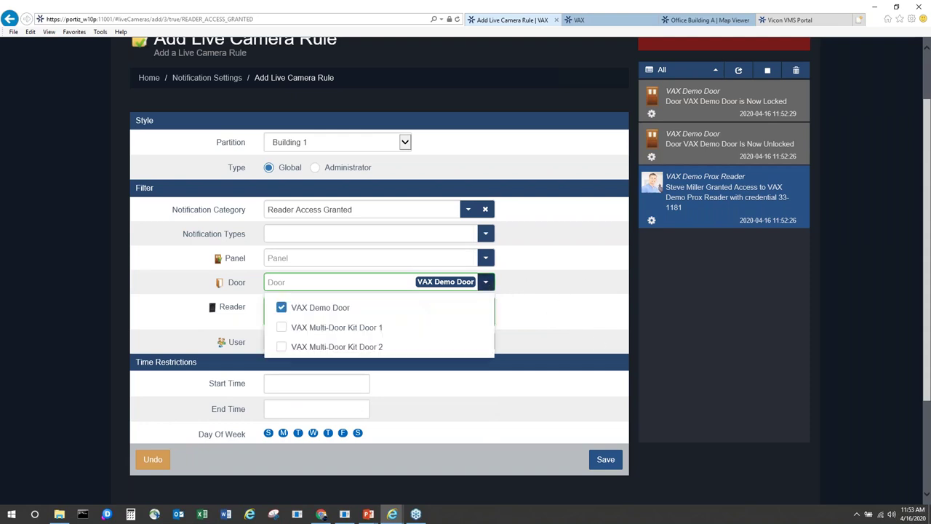
click(281, 308)
click(541, 291)
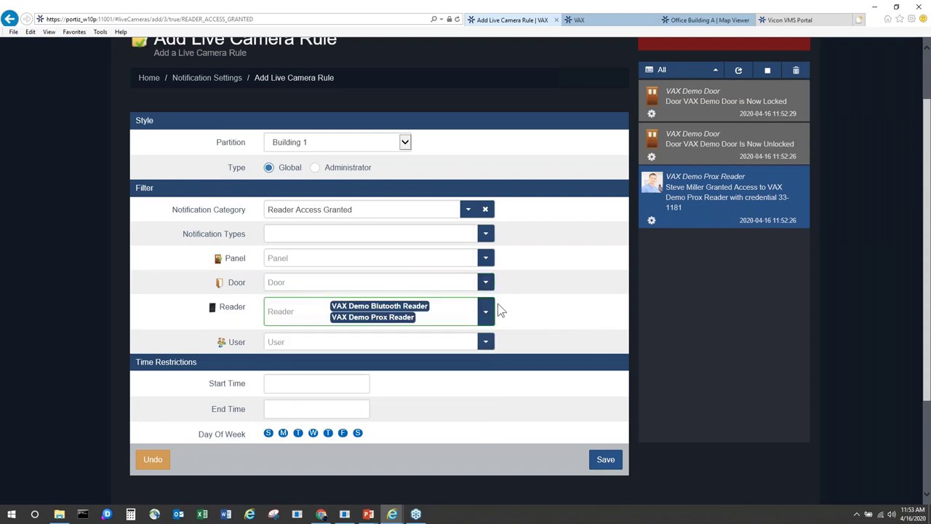
click(484, 311)
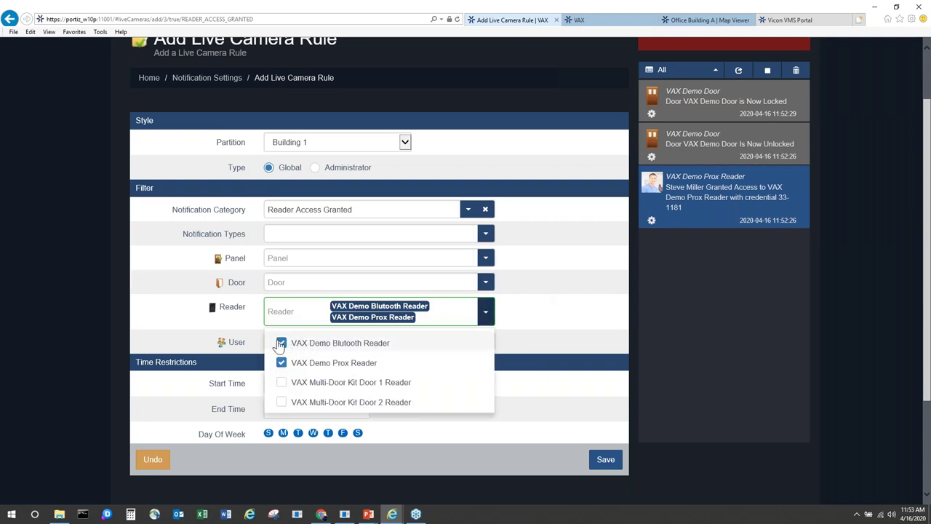
click(281, 344)
click(281, 352)
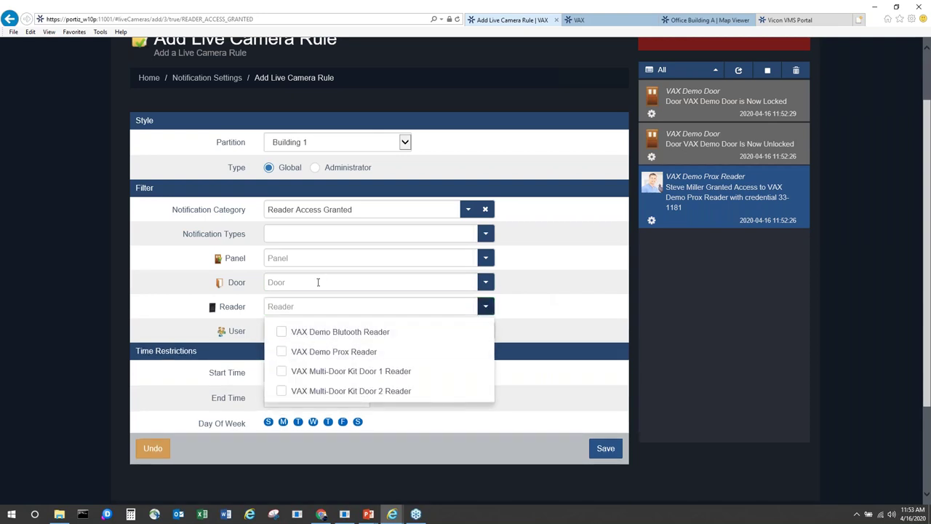
click(319, 282)
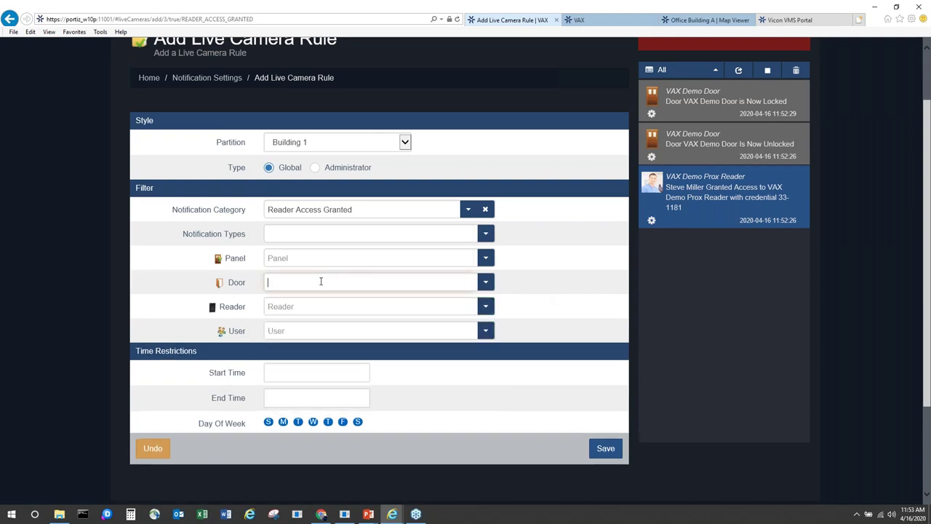
Save the live camera rule for the Reader Access Granted category and return to the home page.
click(604, 449)
click(532, 315)
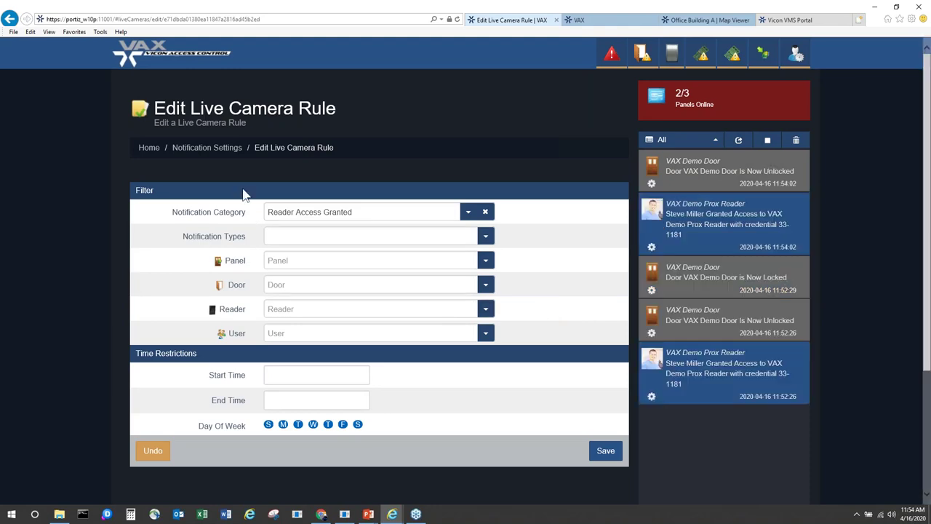
click(147, 147)
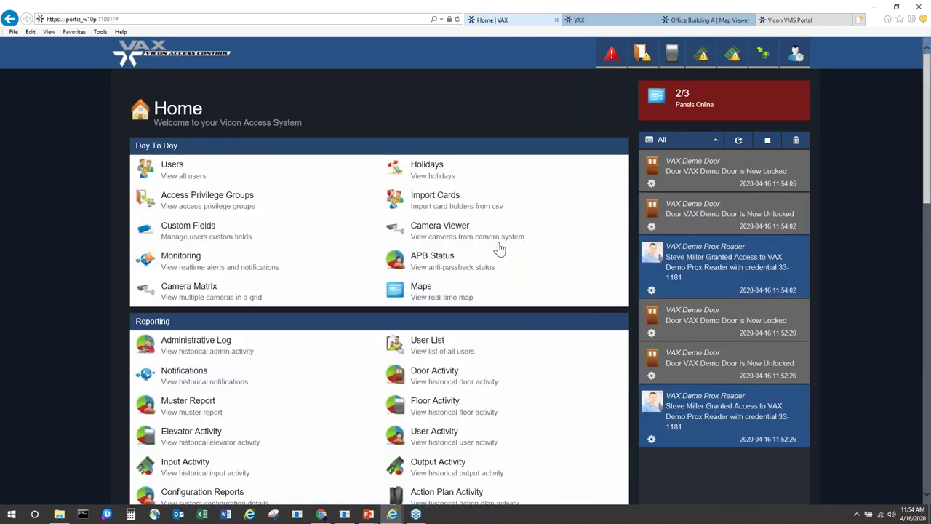
Go to the door list and open VAX Demo Door for editing.
scroll(500, 250, down, 10)
scroll(501, 249, down, 4)
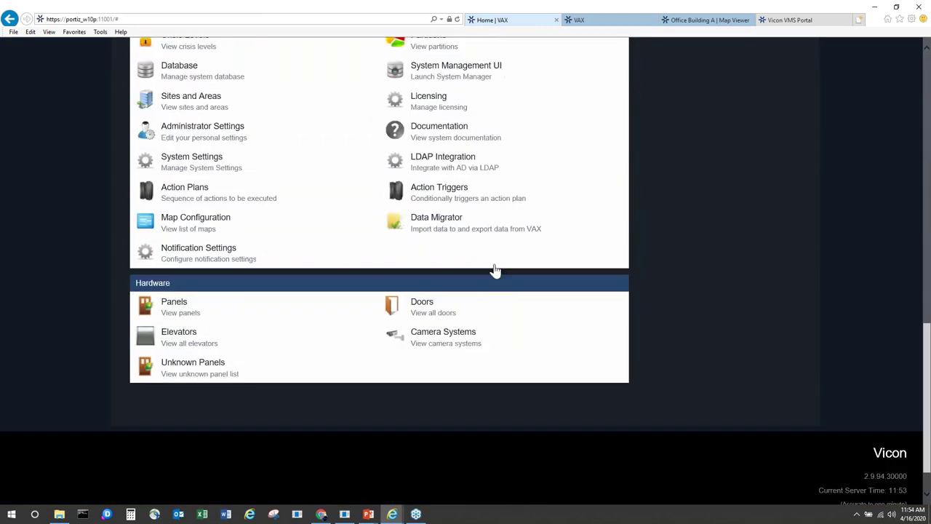
click(426, 310)
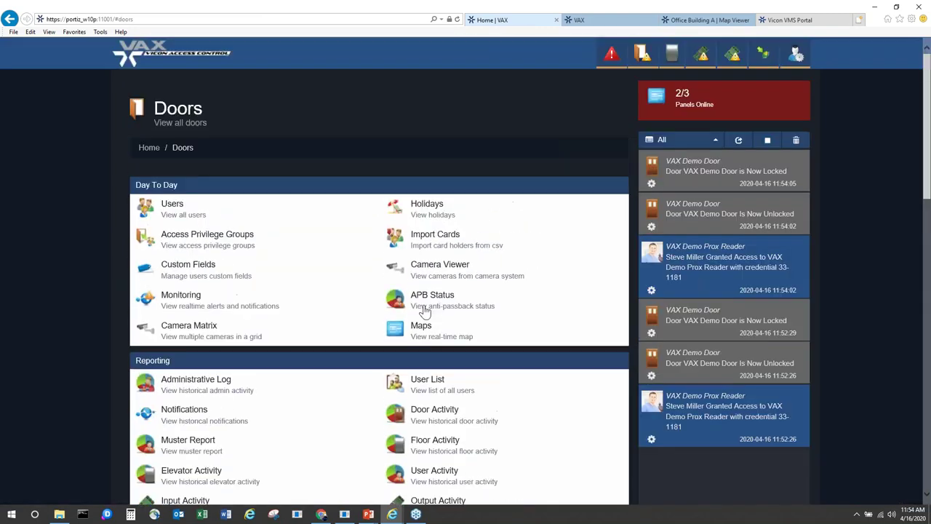
scroll(377, 276, down, 3)
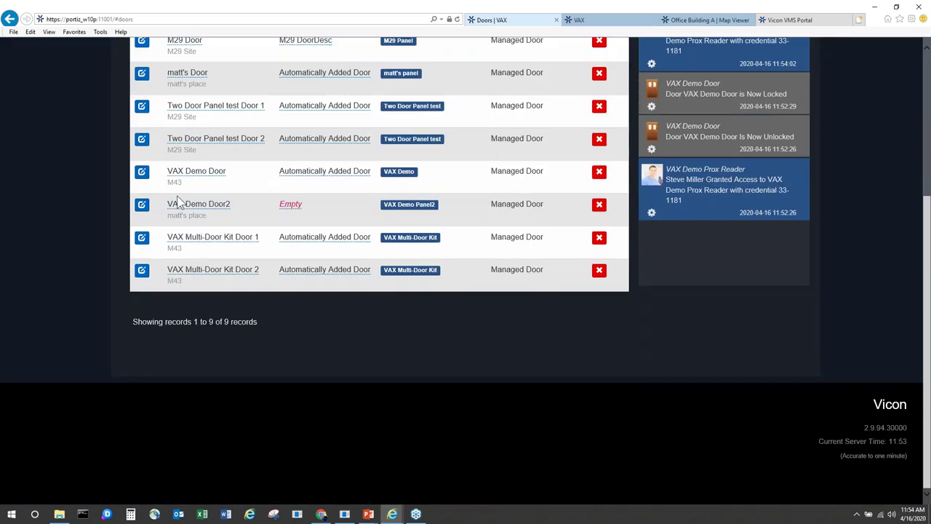
click(142, 173)
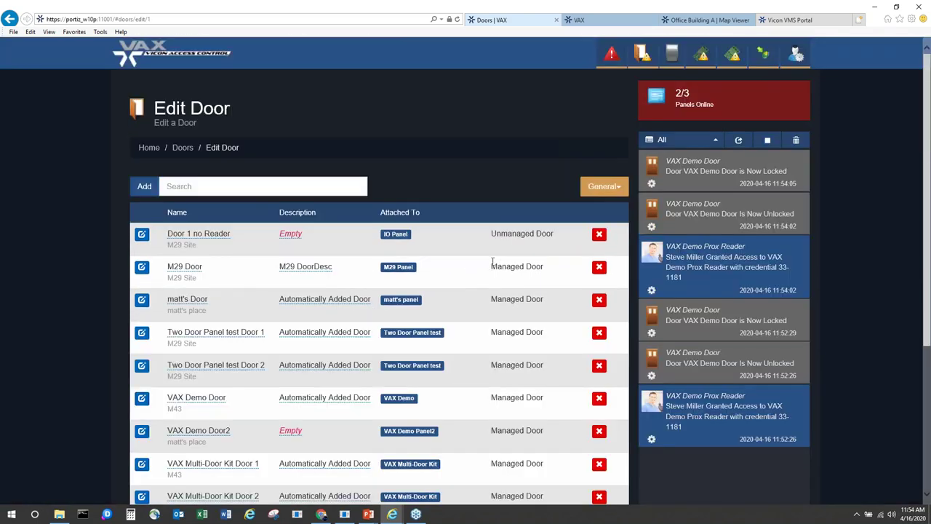
Associate the Airport curbside camera of Valerus for Building1 with VAX Demo Door.
click(385, 218)
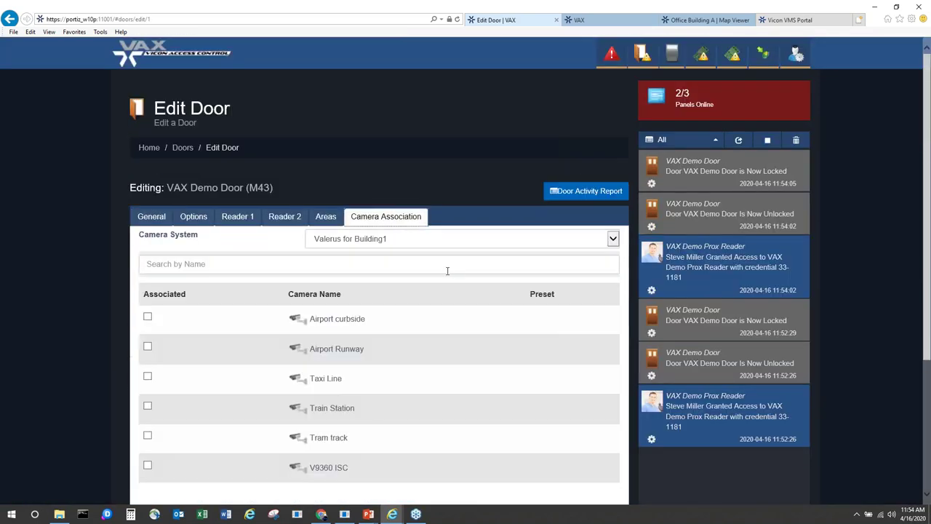
scroll(442, 274, down, 2)
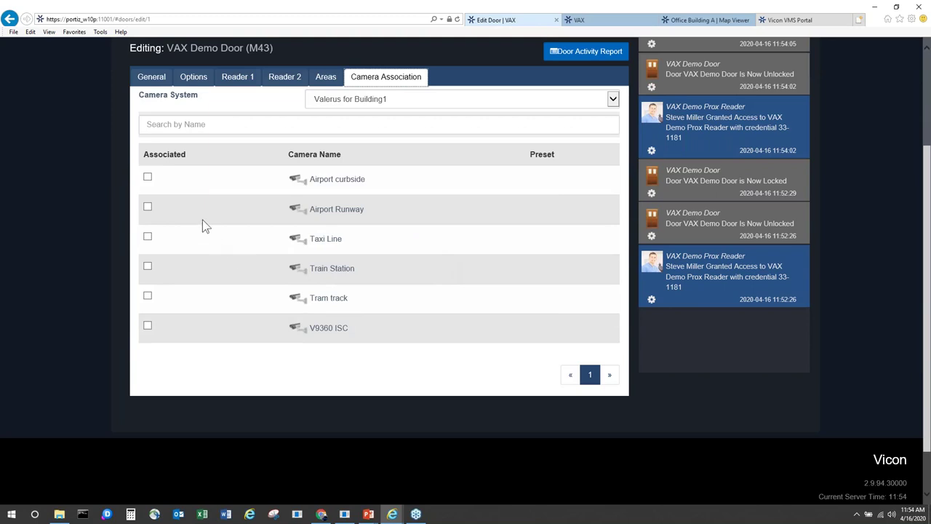
click(147, 178)
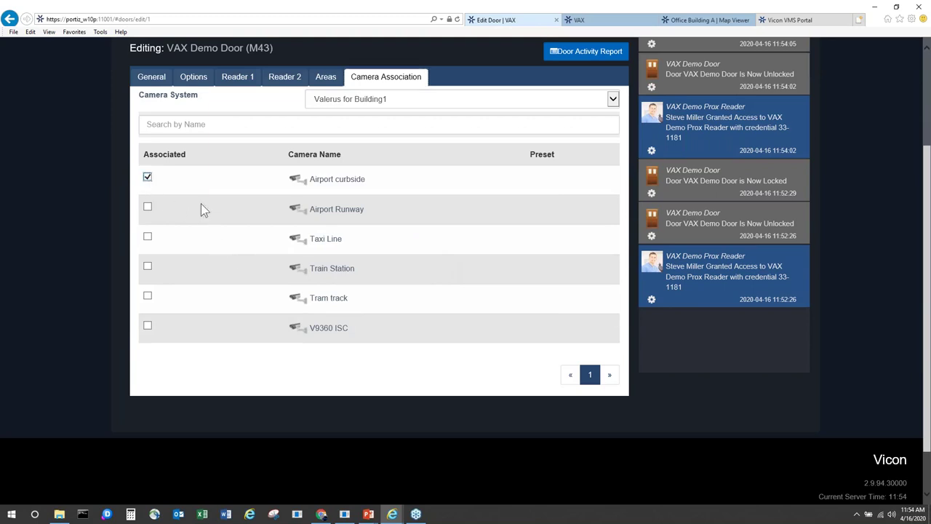
scroll(248, 242, up, 1)
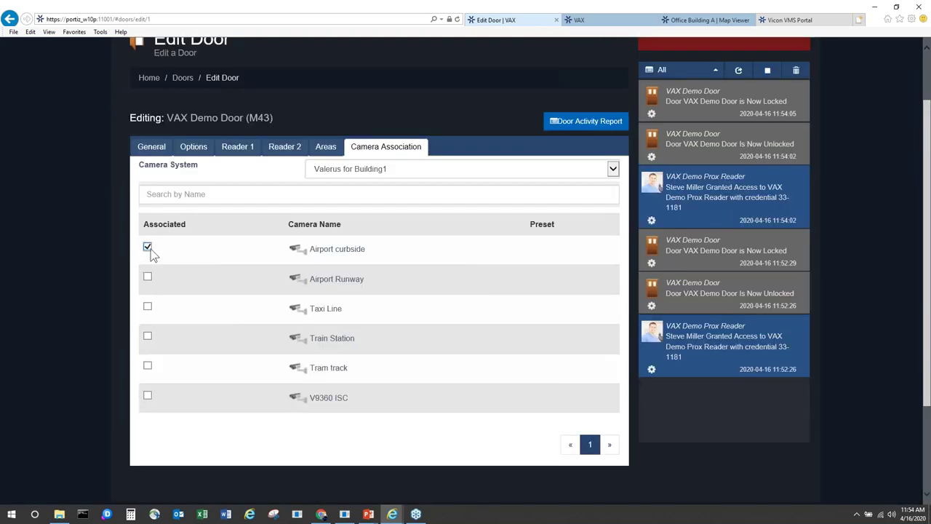
scroll(175, 255, up, 1)
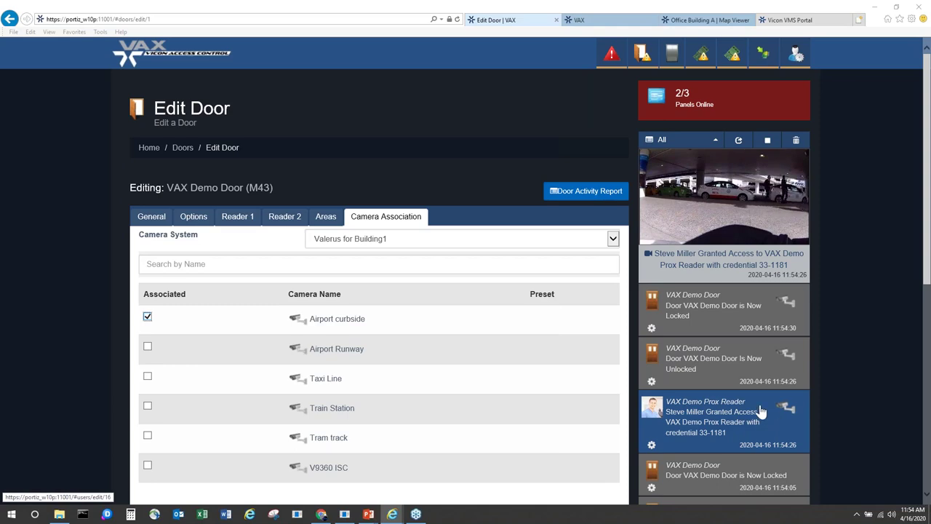
Return to the home page and review the live video, the camera-linked door events and the unlocked event's options.
click(148, 147)
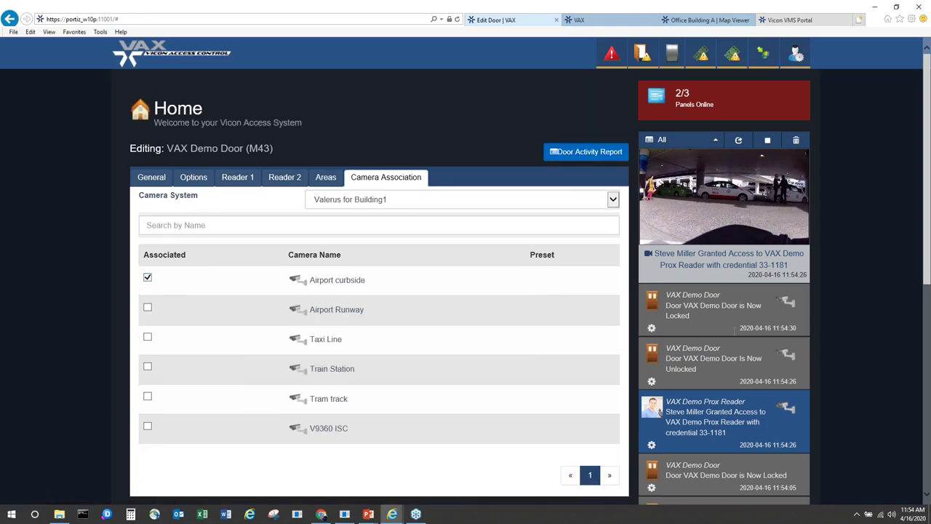
scroll(746, 327, down, 1)
scroll(722, 361, down, 1)
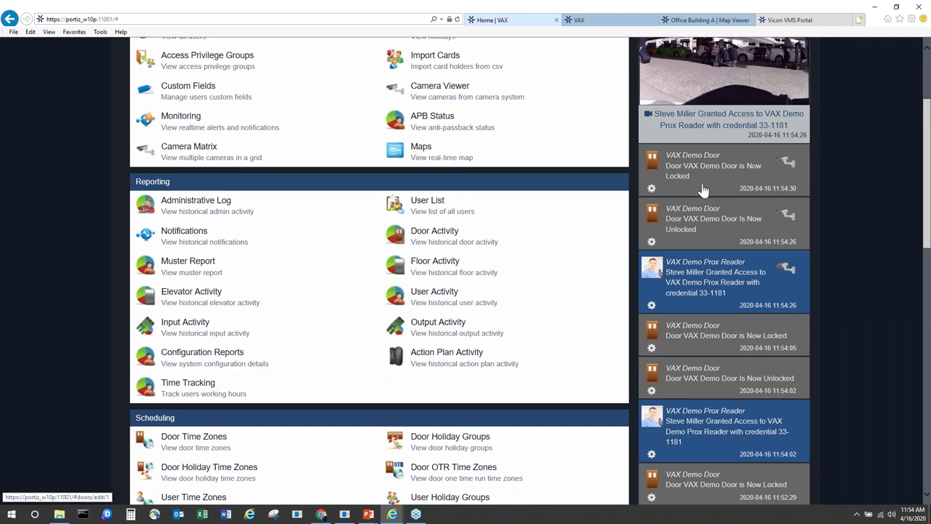
click(652, 243)
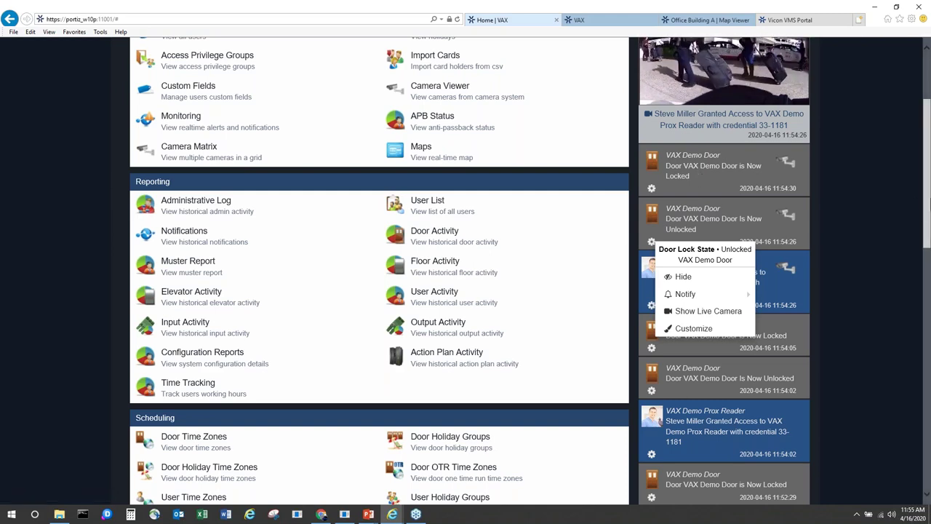
scroll(923, 212, up, 1)
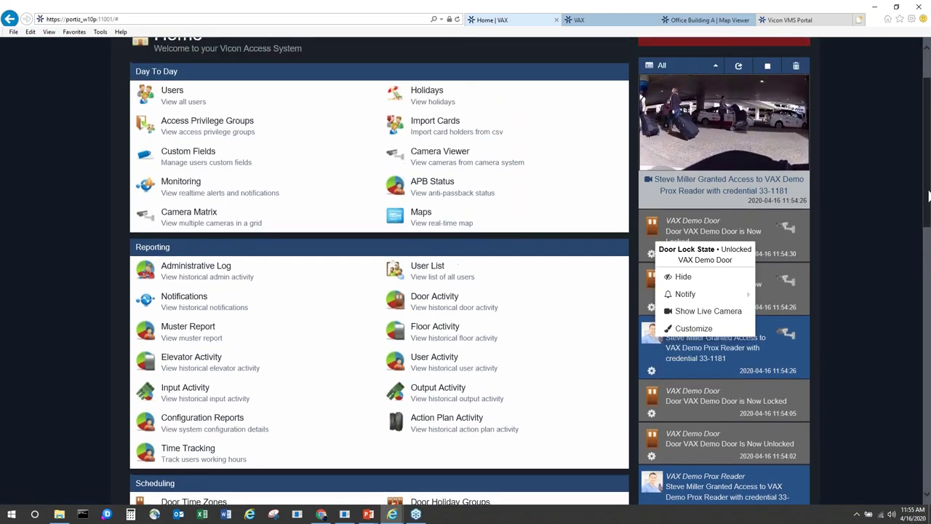
click(871, 268)
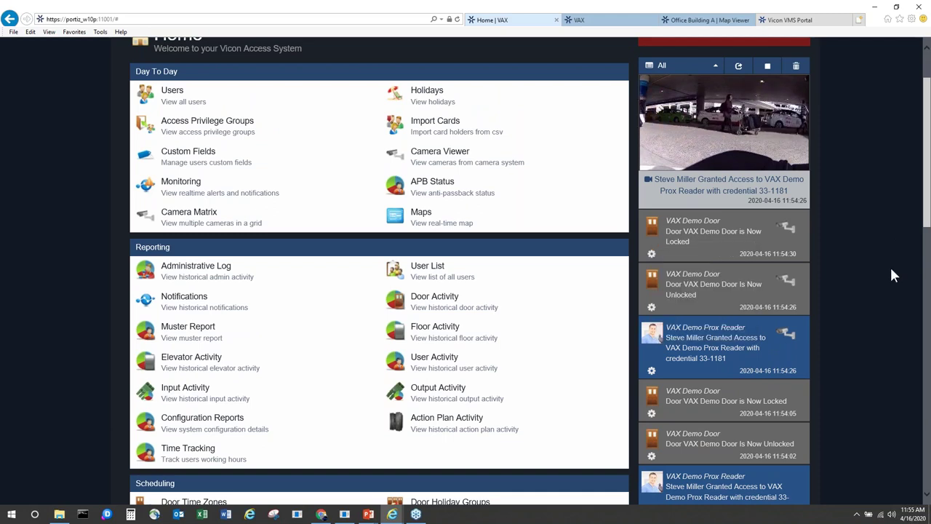
scroll(927, 218, up, 1)
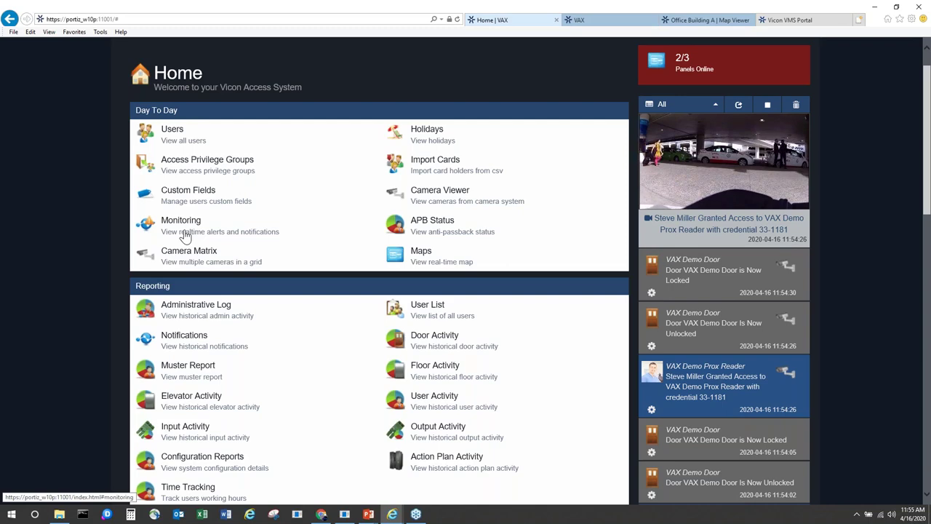
Switch to the Monitoring page and set the displayed notifications to Reader Event.
click(619, 22)
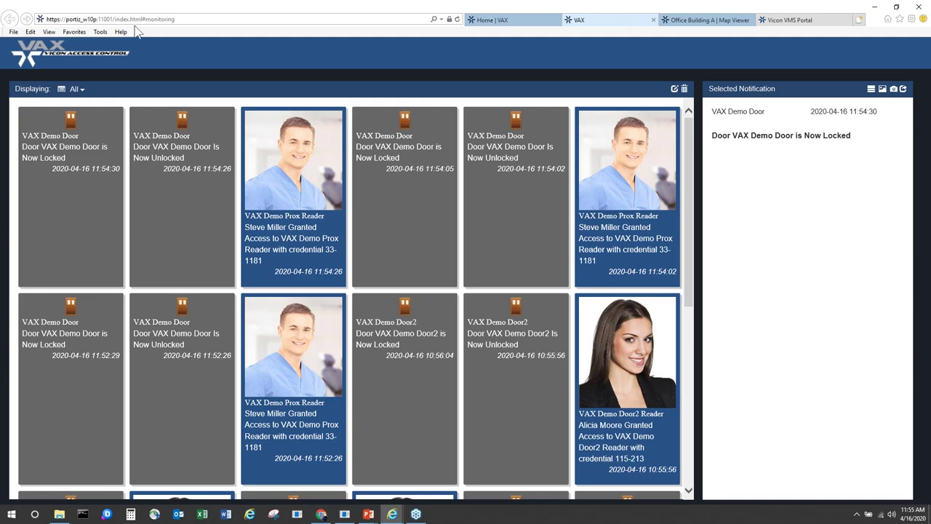
click(76, 90)
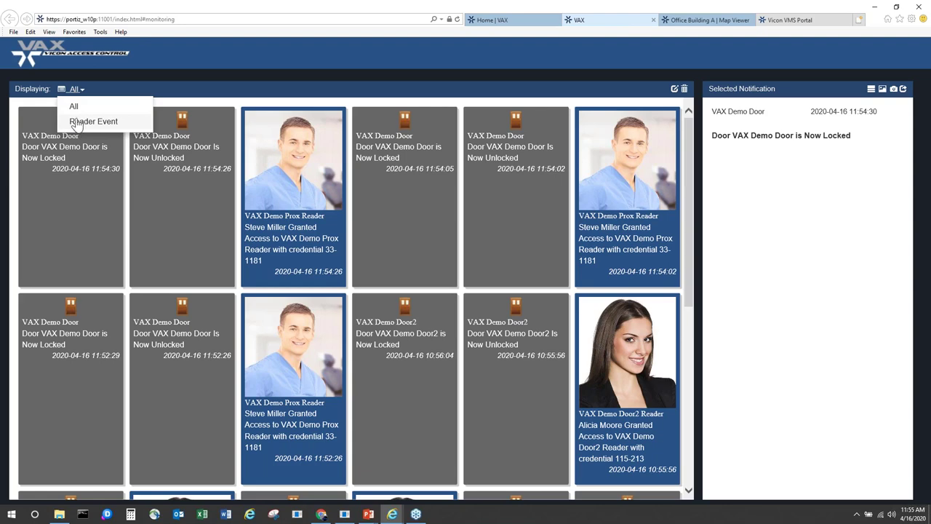
click(80, 121)
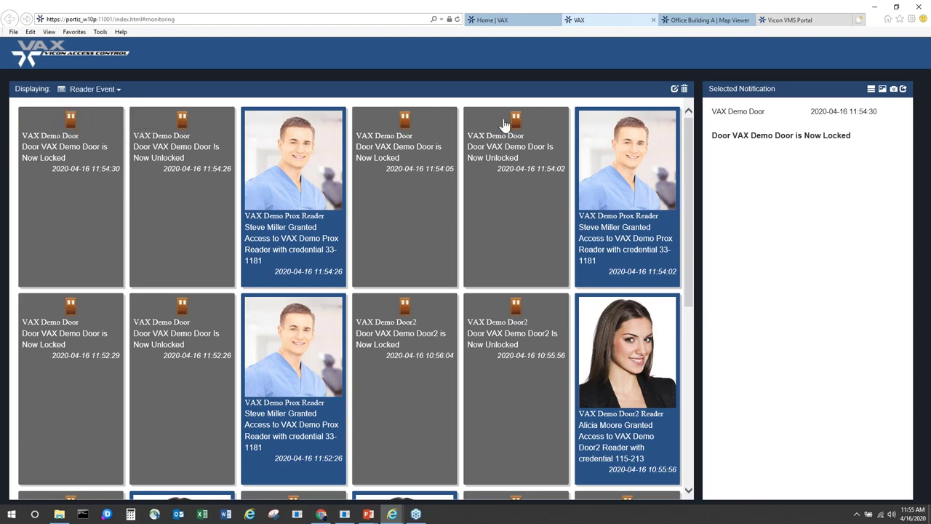
Preview the notifications at the Horizontal Tiles size and restore the Vertical Tiles size.
click(674, 89)
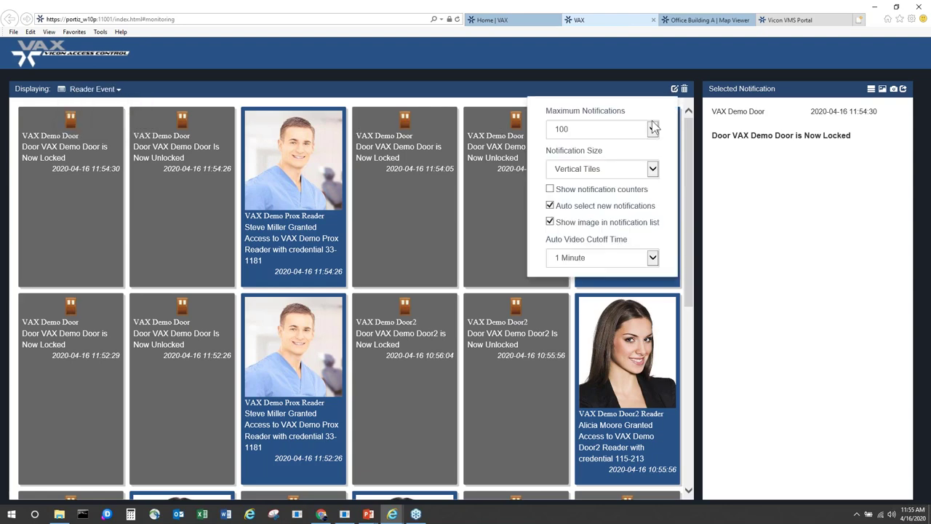
click(644, 172)
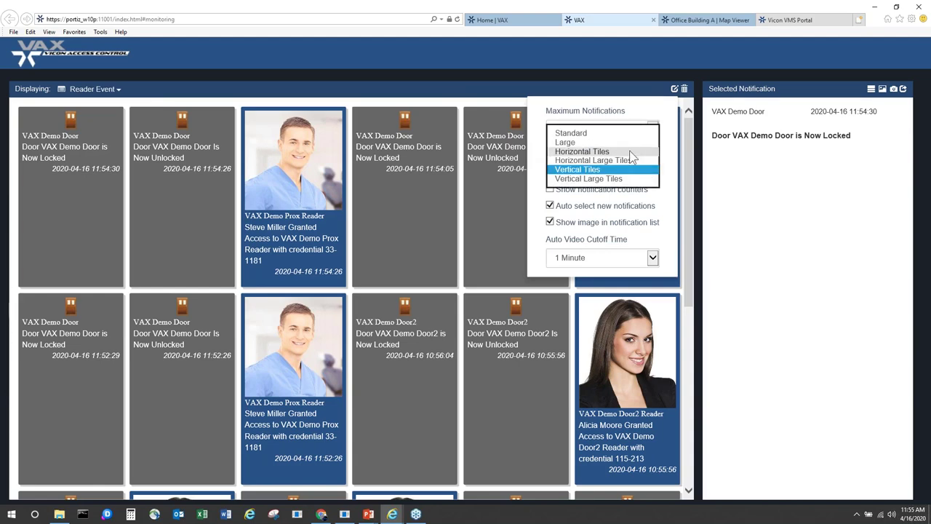
click(631, 152)
click(632, 169)
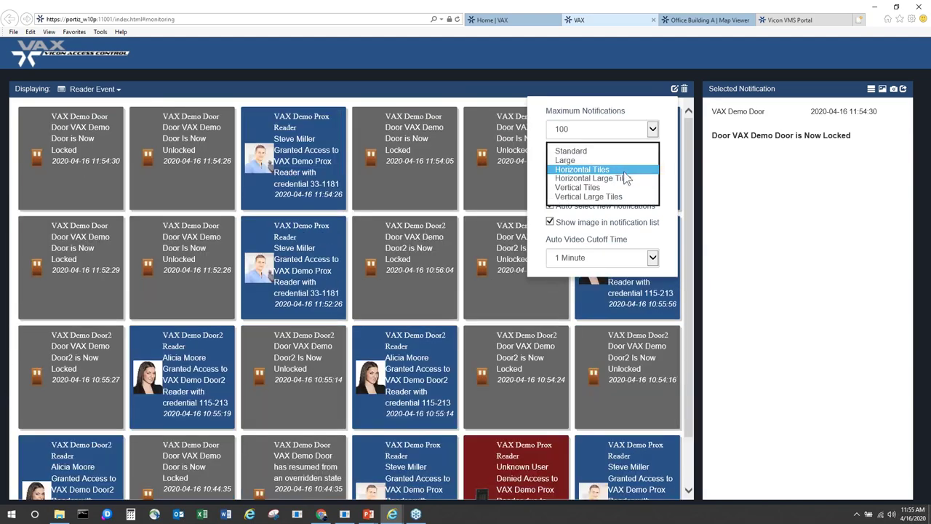
click(613, 187)
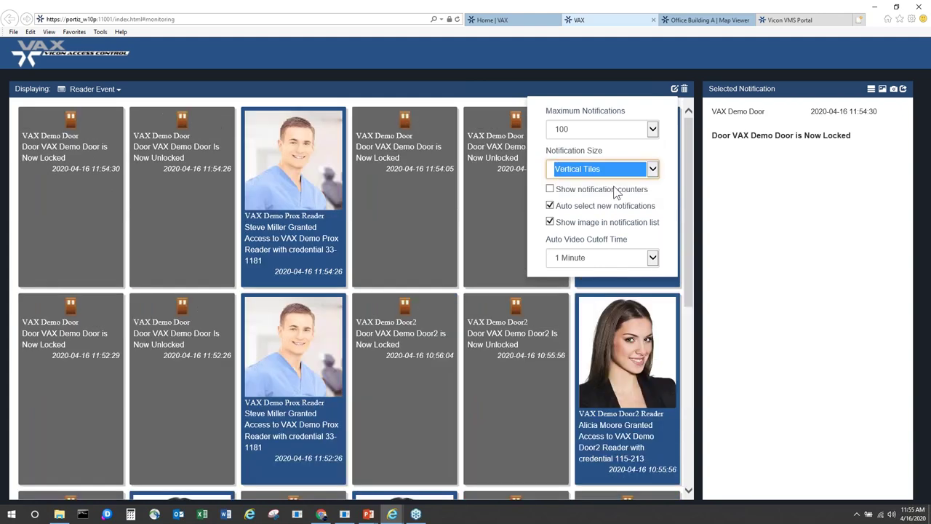
click(619, 90)
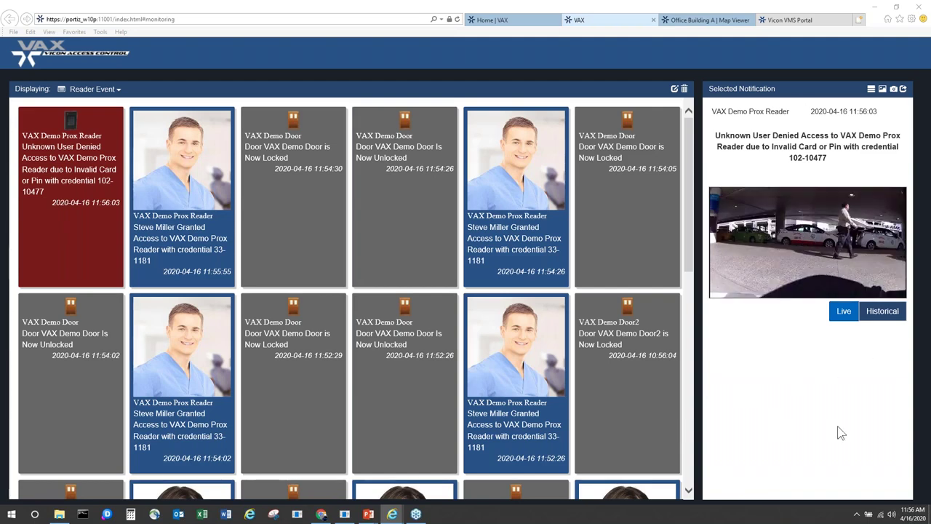
Review the access-granted notifications of VAX Demo Prox Reader and VAX Demo Door2 Reader with their user details, photos and linked video.
click(222, 243)
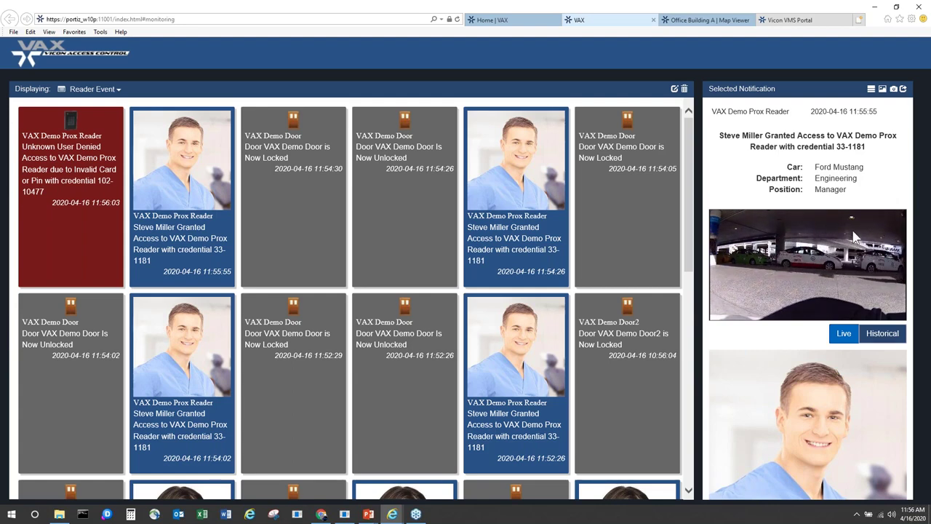
click(533, 391)
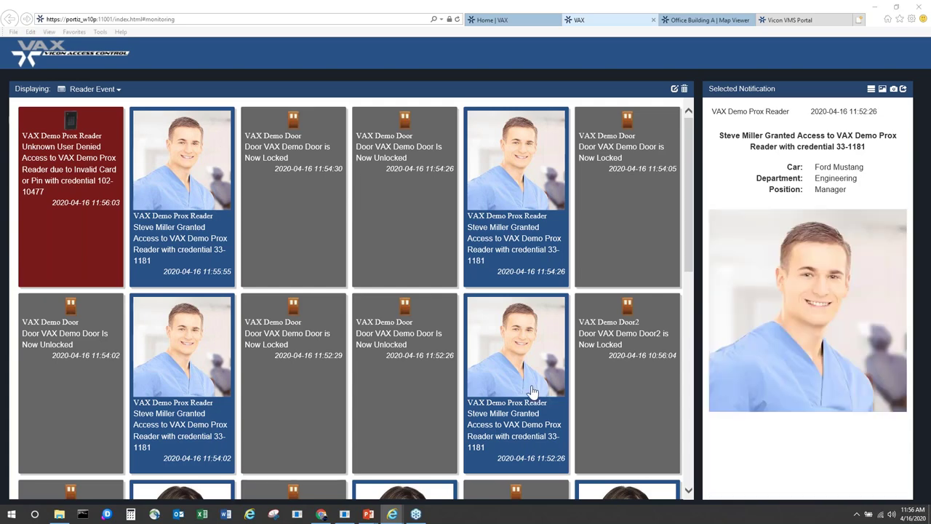
scroll(533, 391, down, 3)
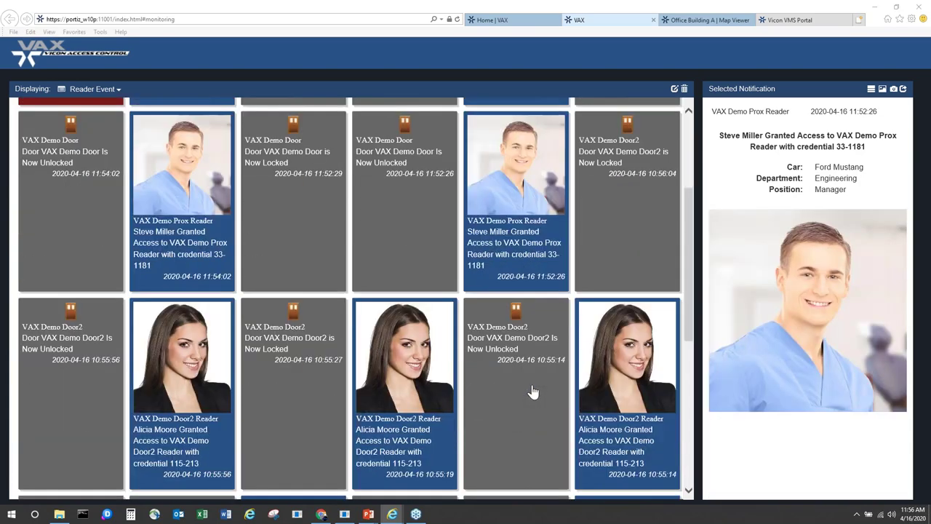
click(418, 398)
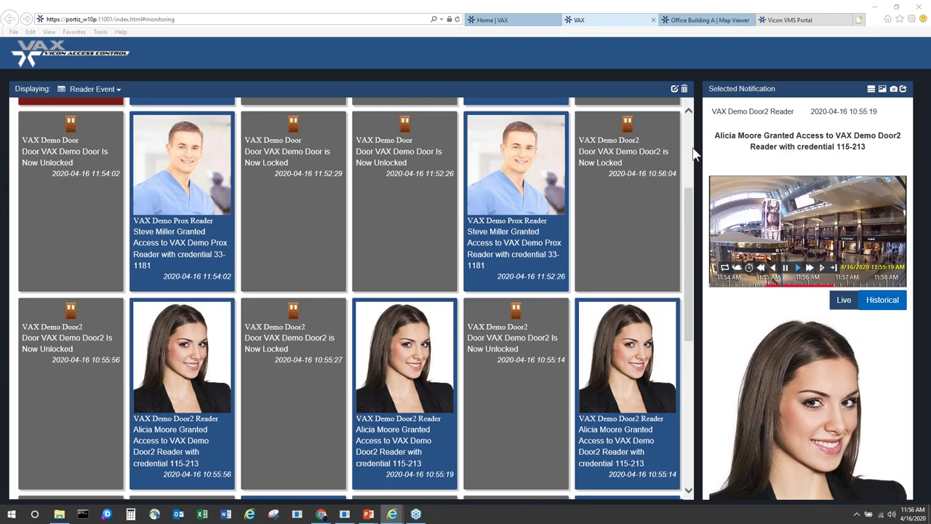
scroll(690, 144, up, 2)
drag(690, 135, 693, 207)
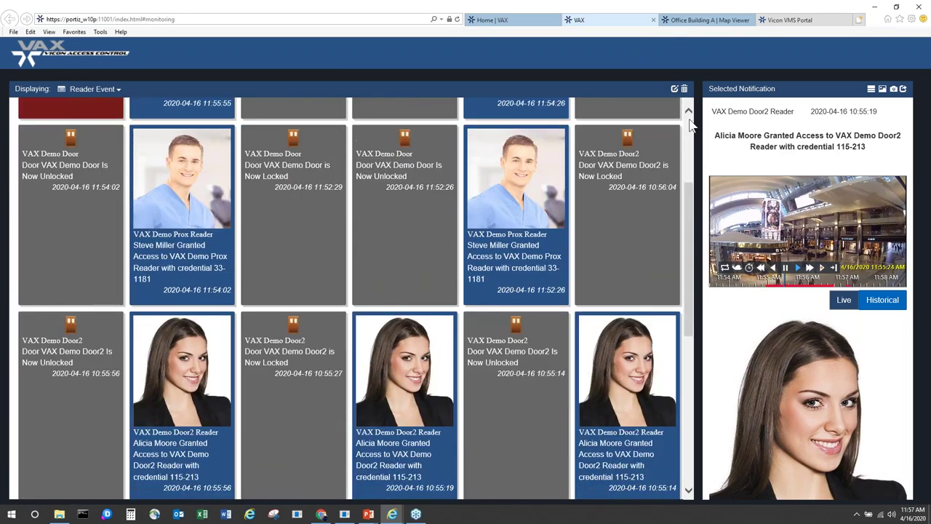
scroll(692, 131, up, 2)
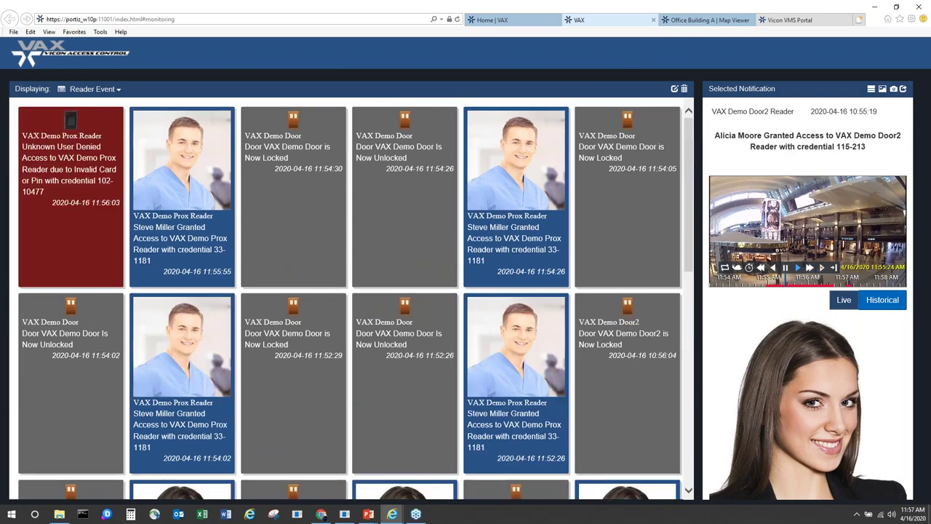
Return to the home page, open the Door Activity report and select VAX Demo Door (M43).
click(530, 17)
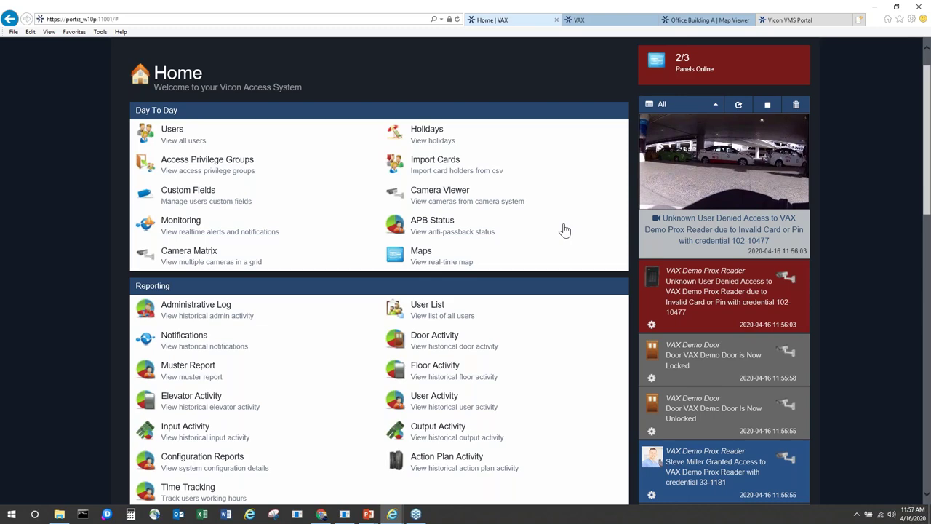
scroll(460, 210, down, 2)
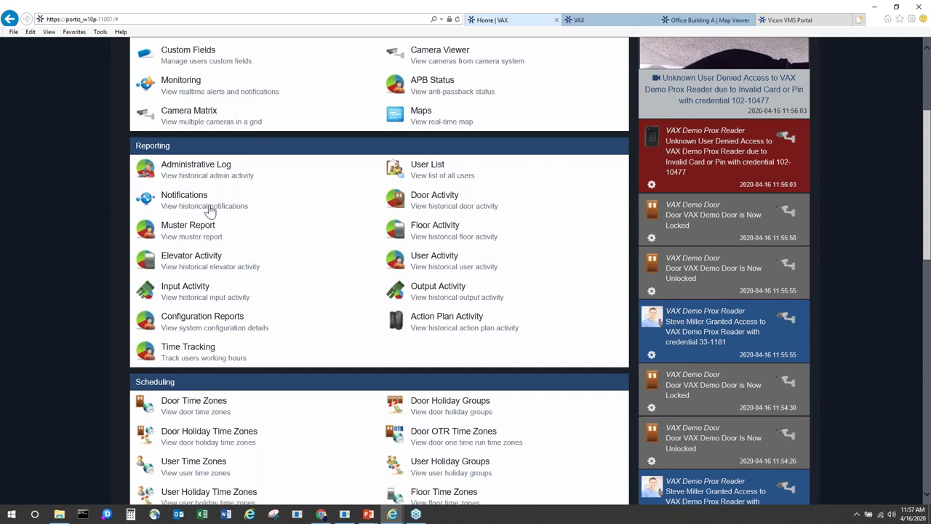
click(442, 209)
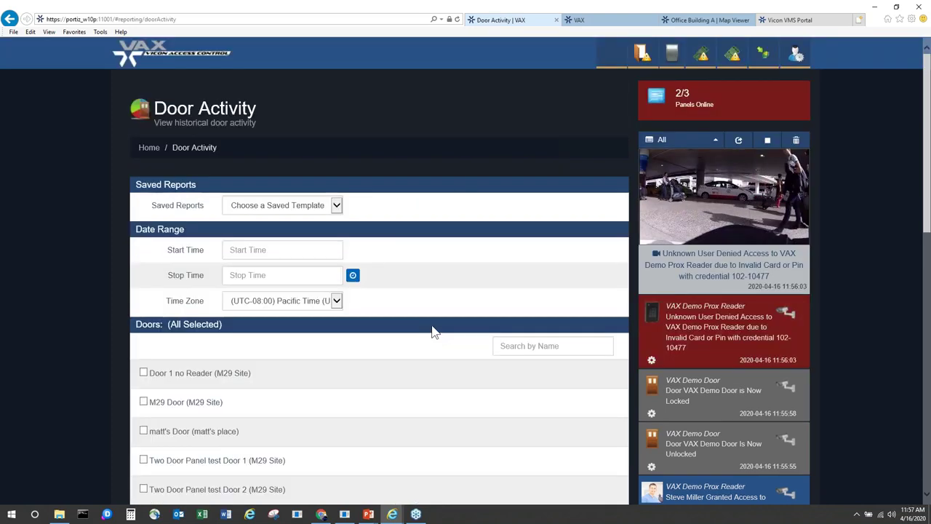
scroll(433, 332, down, 4)
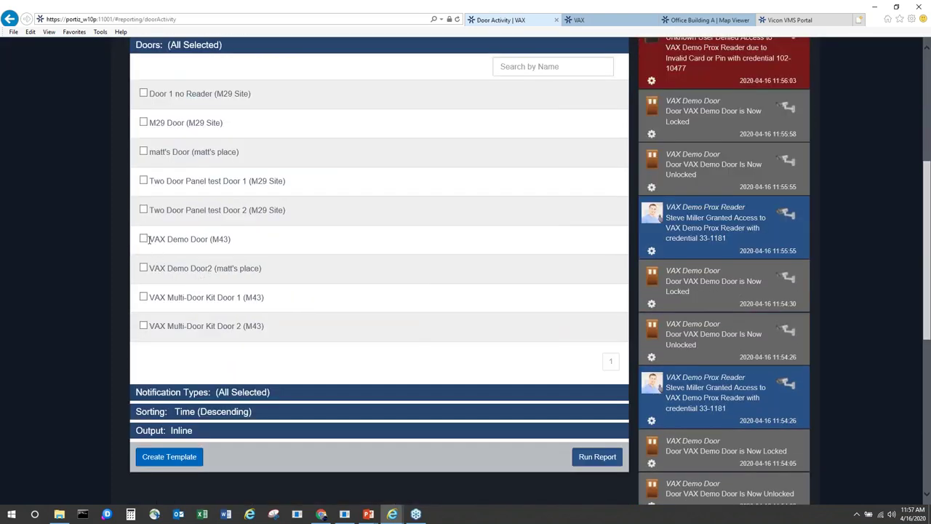
click(144, 239)
Set the report's date range from 04/16/2020 12:00 AM to 04/17/2020 12:00 AM.
scroll(335, 257, up, 2)
click(252, 109)
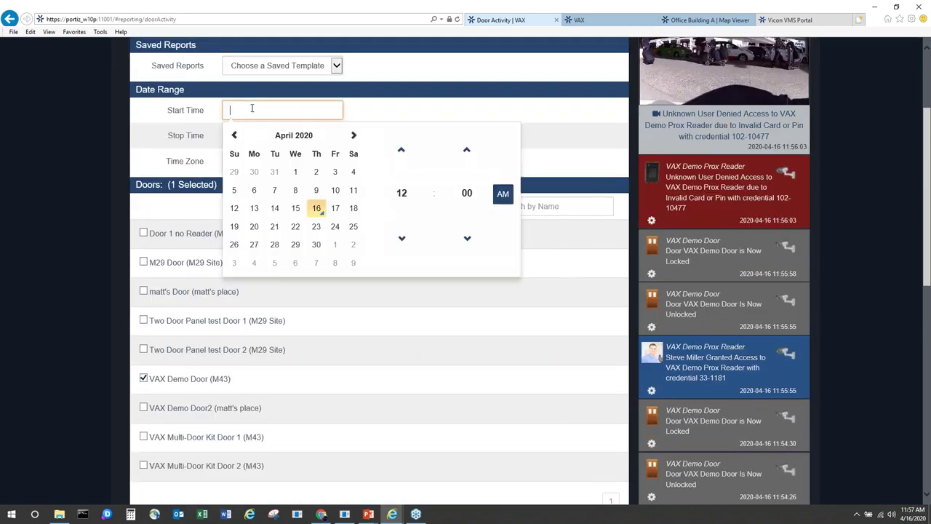
click(317, 209)
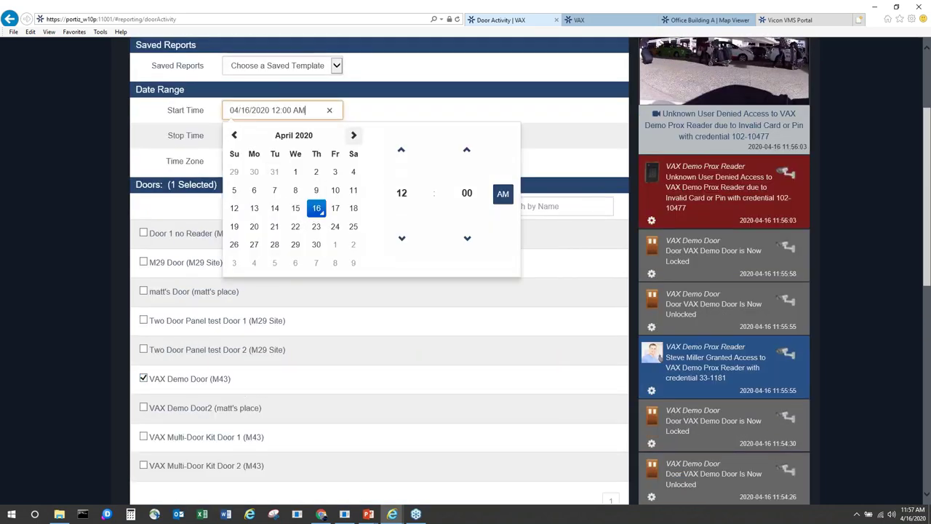
click(367, 109)
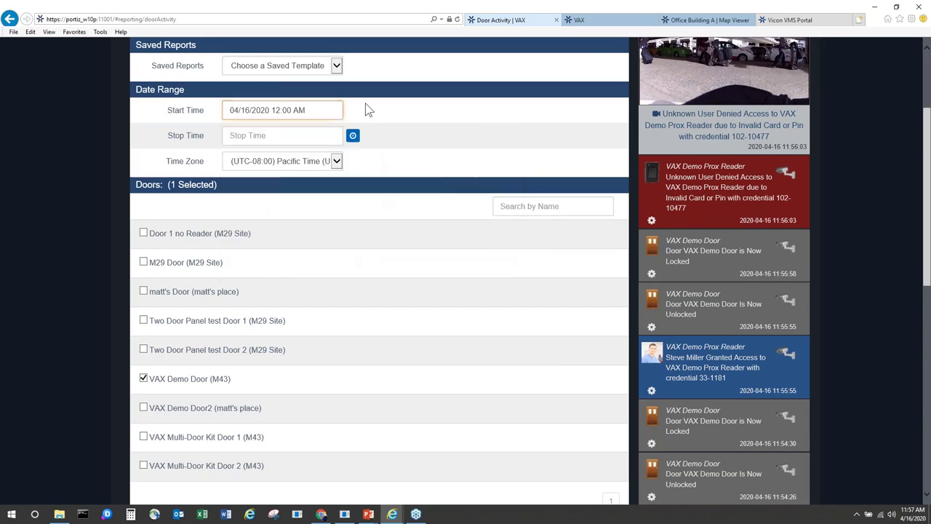
click(307, 137)
click(336, 234)
click(418, 141)
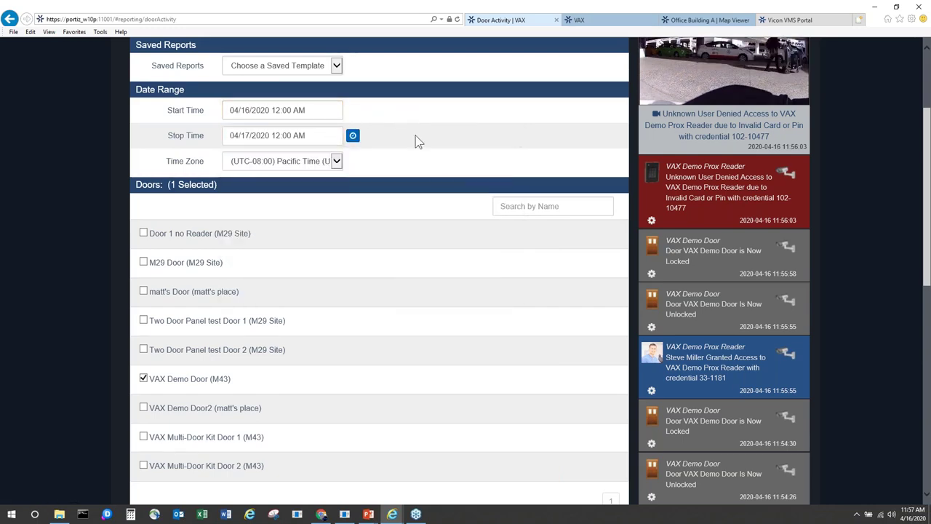
Run the Door Activity report and look through the listed events for VAX Demo Door.
scroll(482, 328, down, 2)
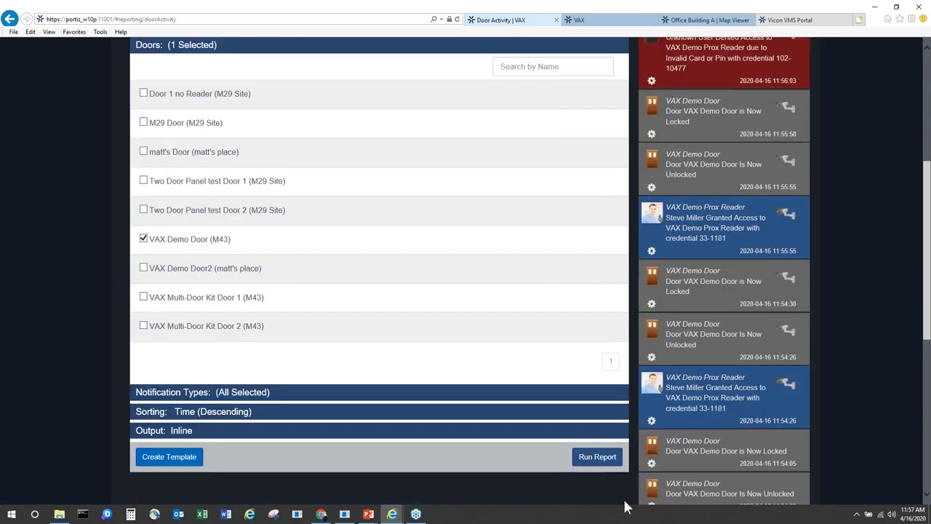
click(595, 464)
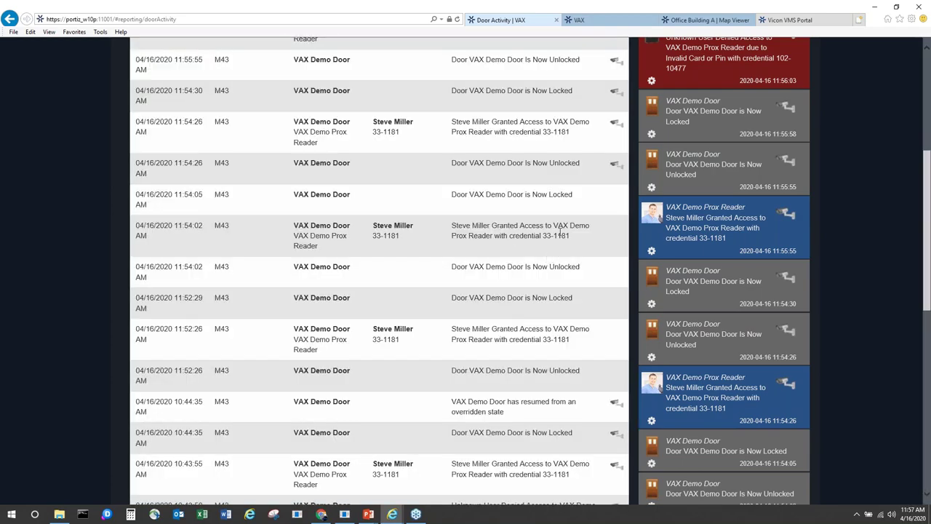
scroll(561, 230, up, 2)
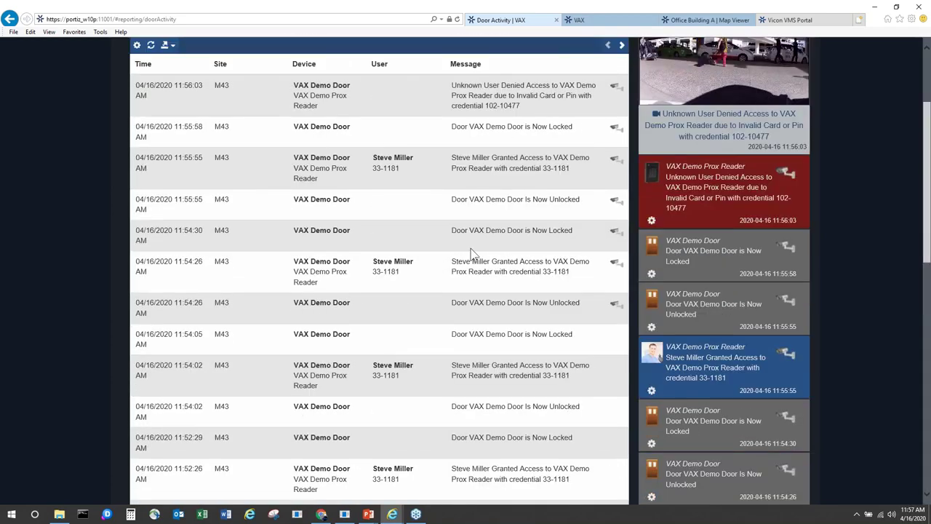
scroll(473, 253, up, 3)
scroll(502, 333, down, 1)
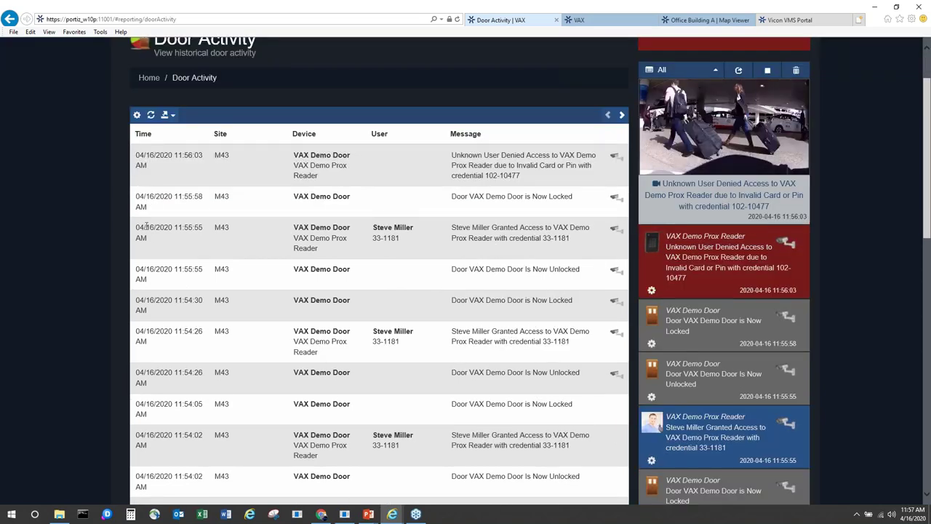
Play the recorded video of the 11:55:55 AM access-granted event from the report, and close the player.
click(615, 231)
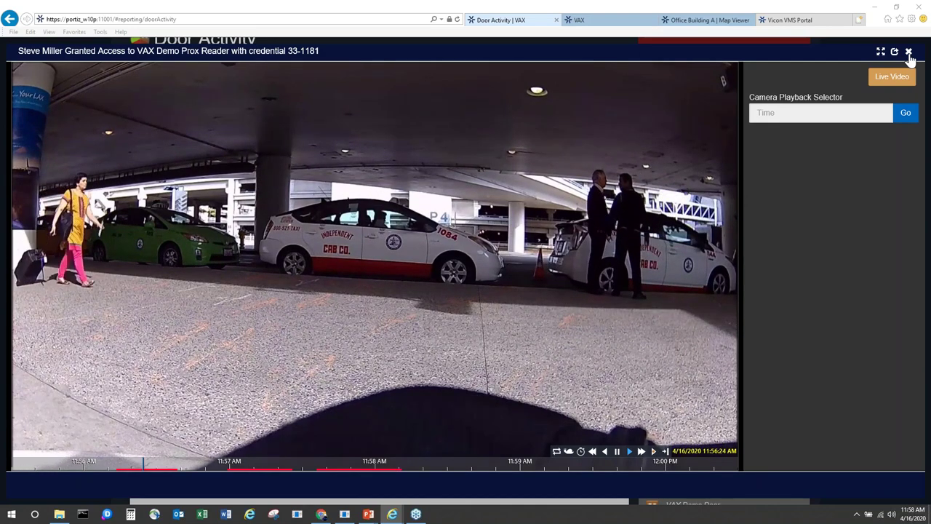
click(908, 53)
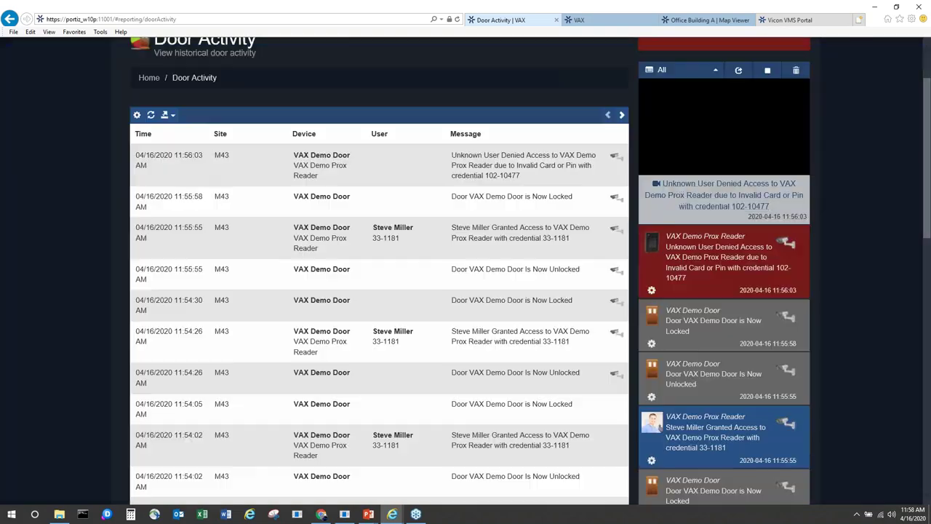
scroll(81, 211, up, 2)
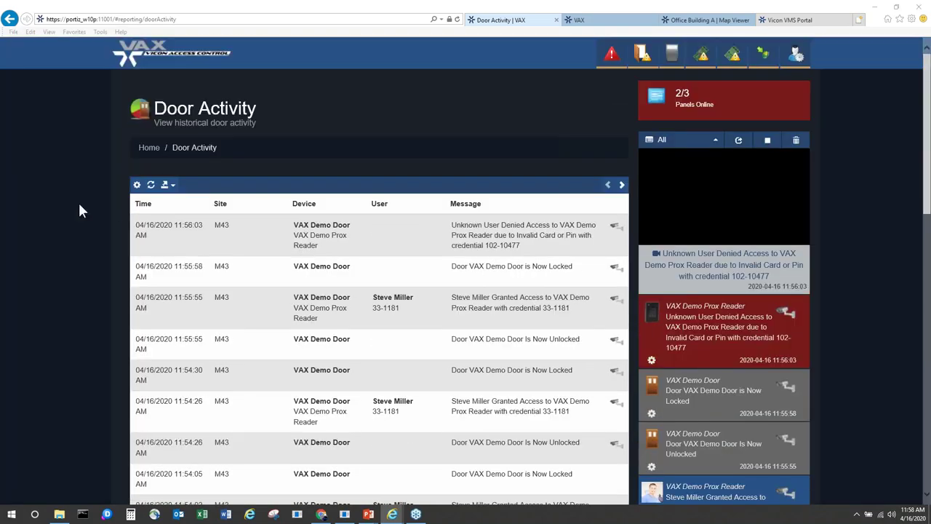
Return to the home page, go to Maps and open the Office Building A map.
click(148, 148)
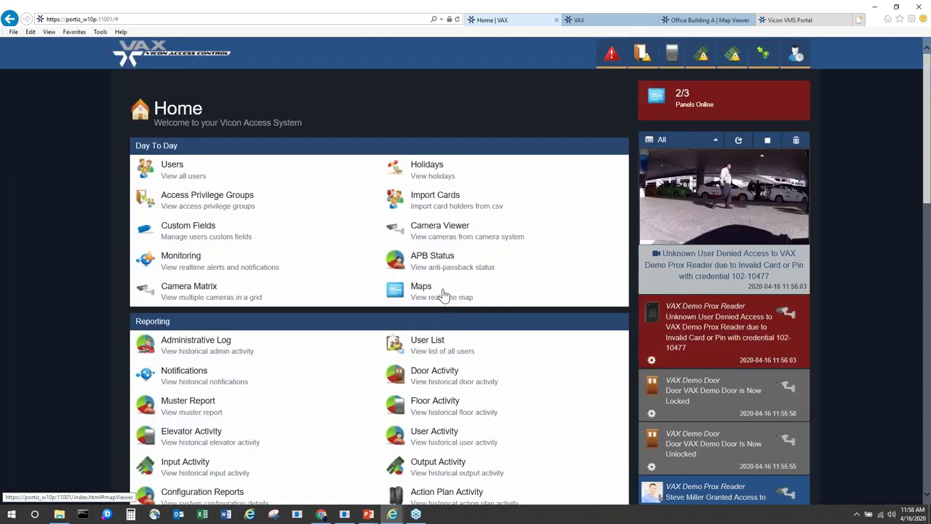
scroll(504, 311, down, 2)
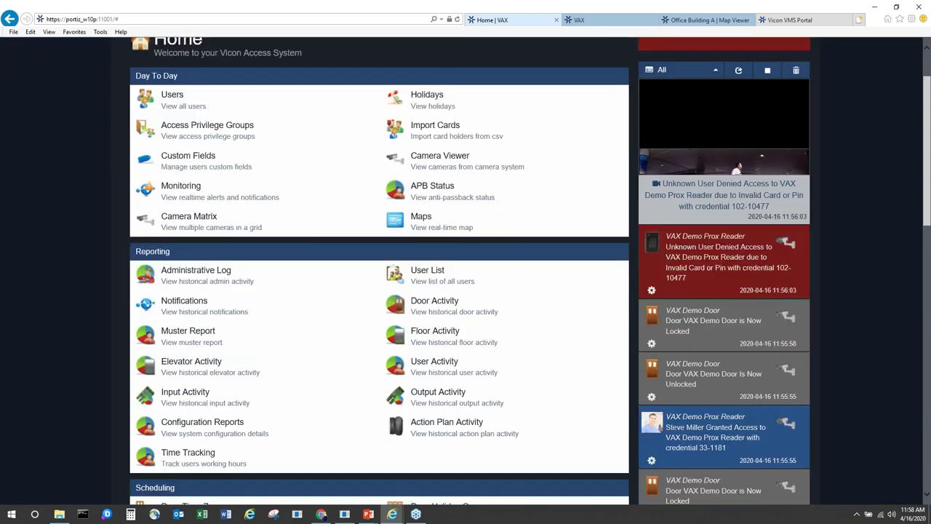
scroll(470, 269, down, 4)
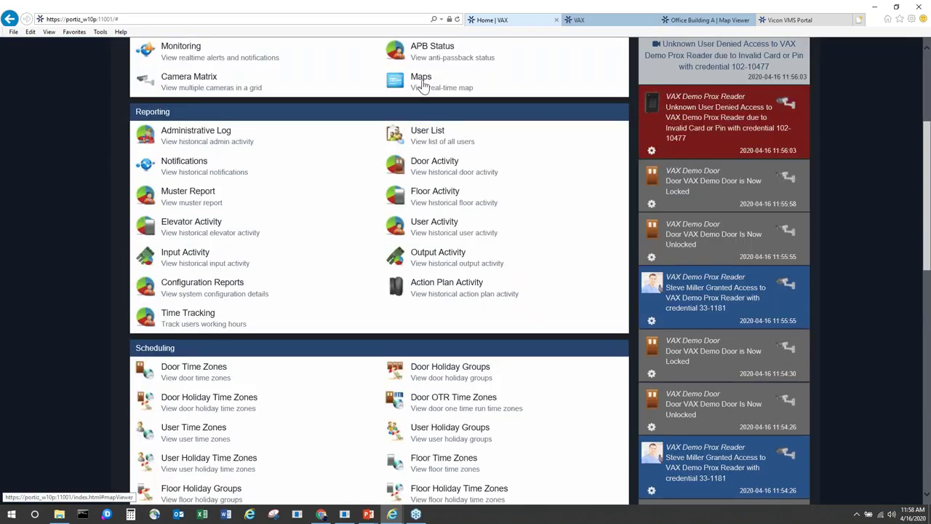
click(421, 78)
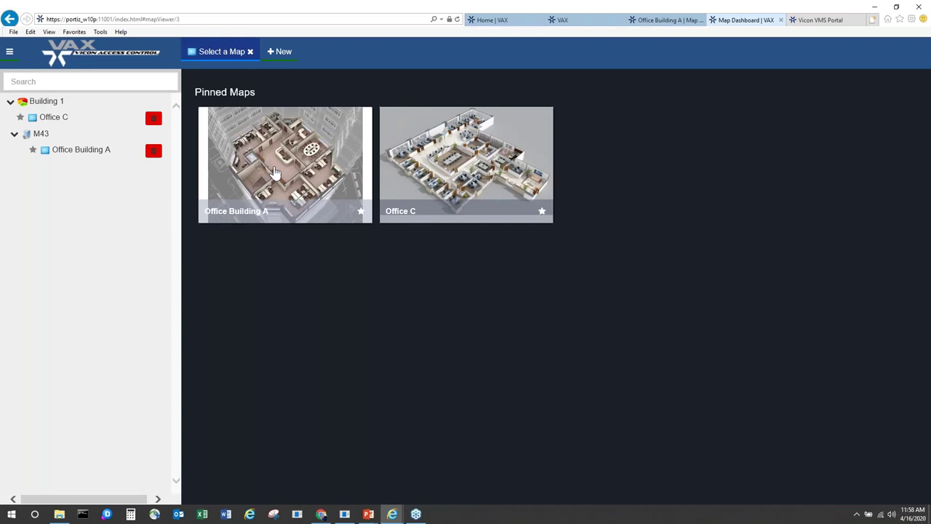
click(275, 171)
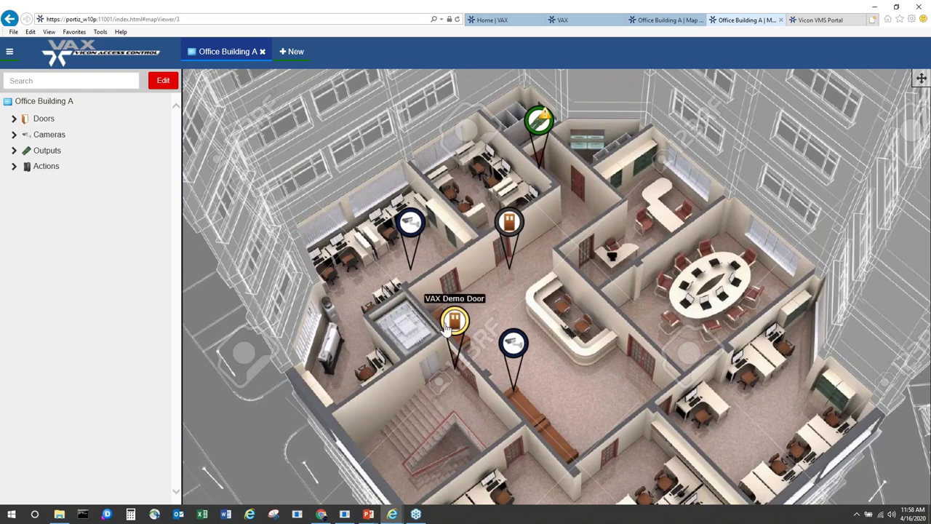
Place VAX Multi-Door Kit Door 2 on the Office Building A map beside the upper-left office camera and return to viewing mode.
click(167, 83)
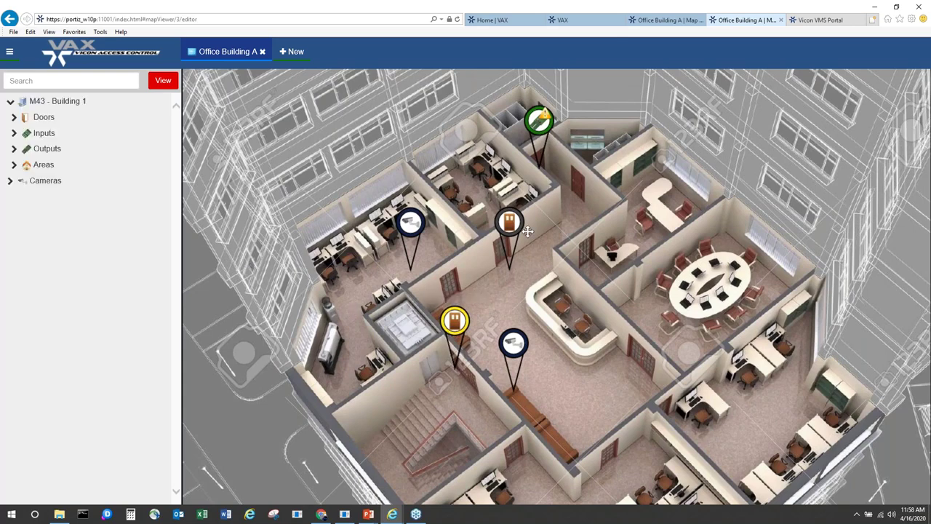
click(39, 121)
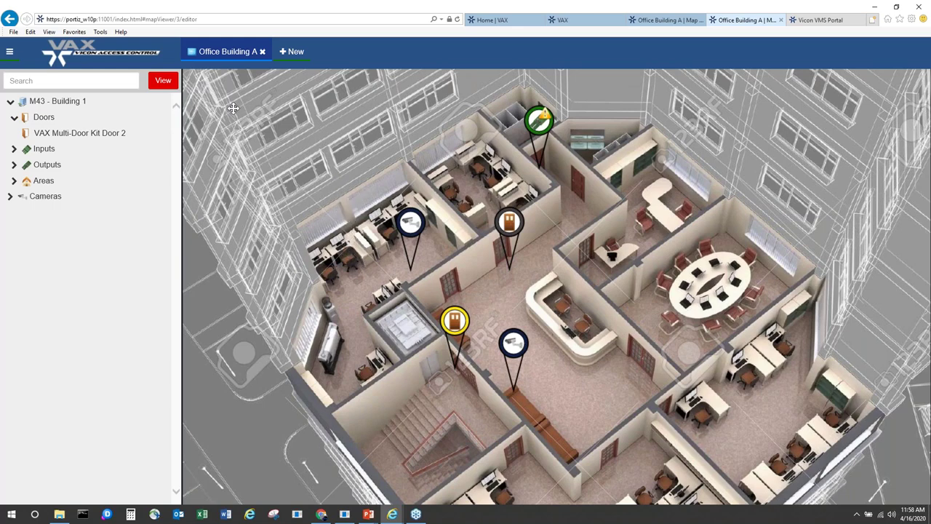
click(163, 82)
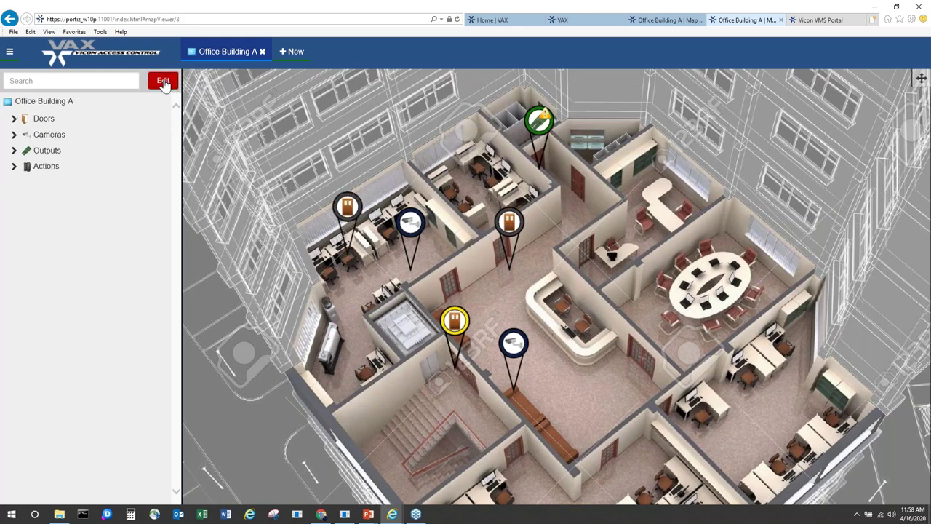
Put VAX Demo Door into Lockdown until resumed from the Office Building A map, and release it with a resume and a pulse.
click(453, 323)
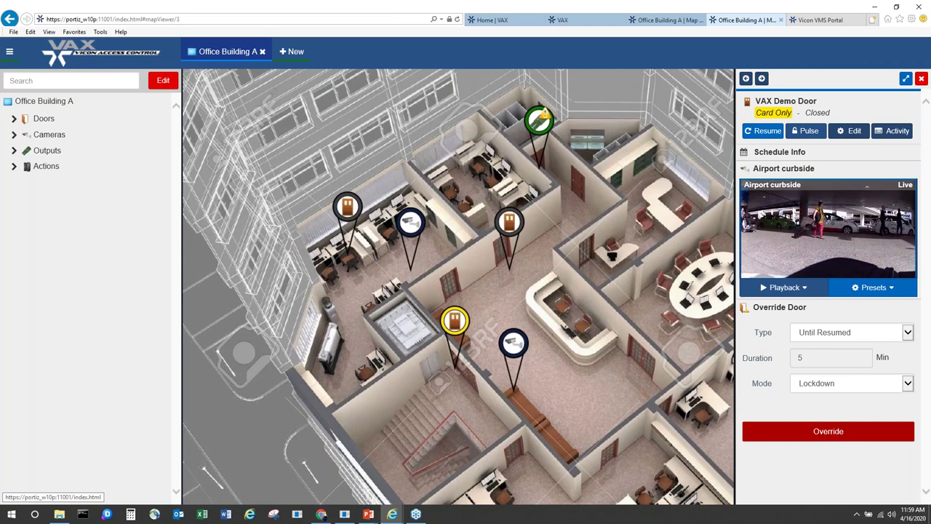
click(829, 383)
click(820, 409)
click(820, 426)
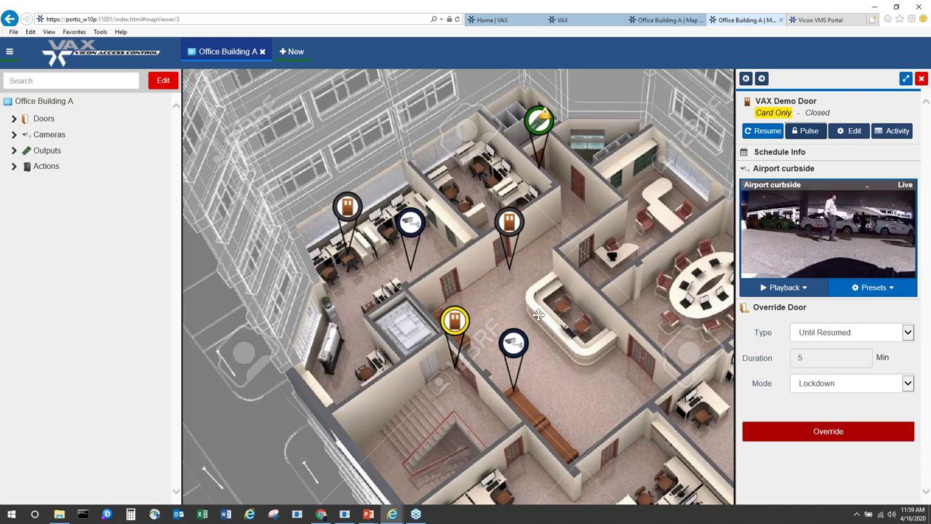
View the Night Street camera's live video from the map and check its playback time options.
click(513, 347)
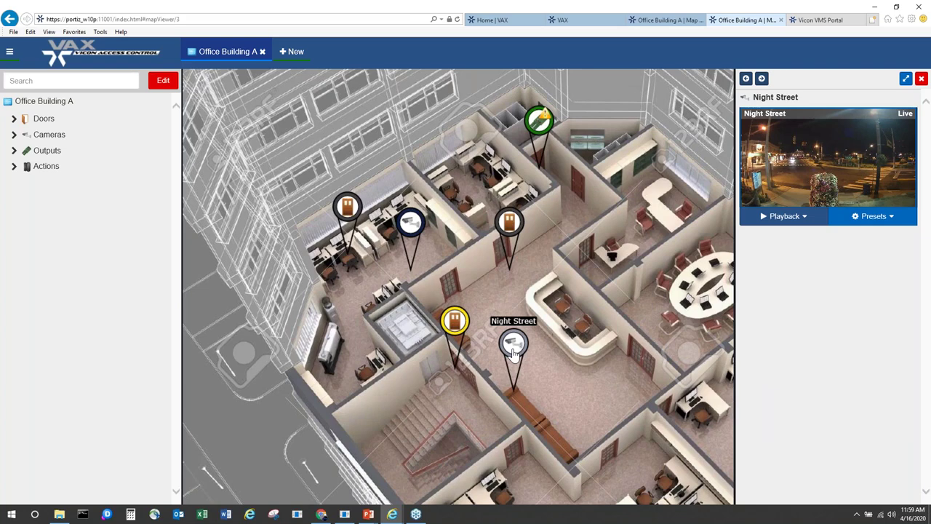
click(804, 219)
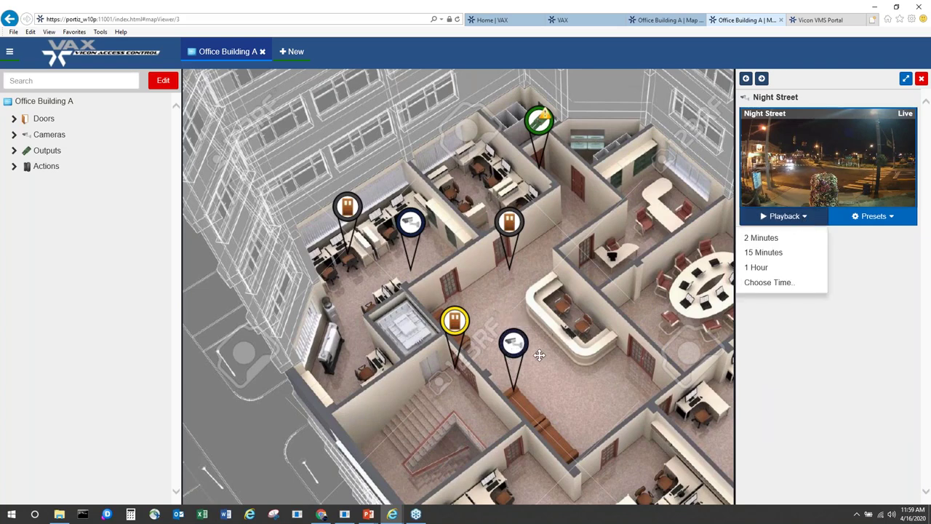
click(514, 352)
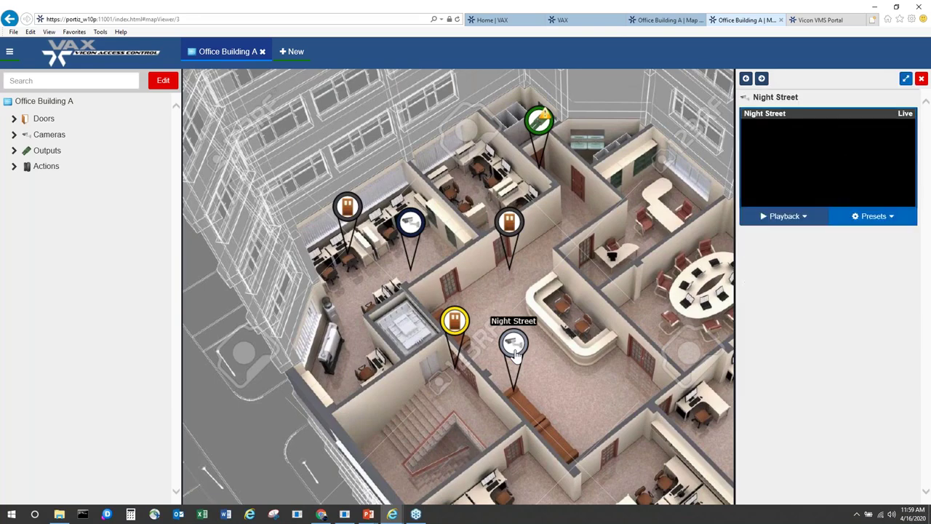
Return to the home page and open Action Plans from the System section.
click(663, 28)
click(575, 22)
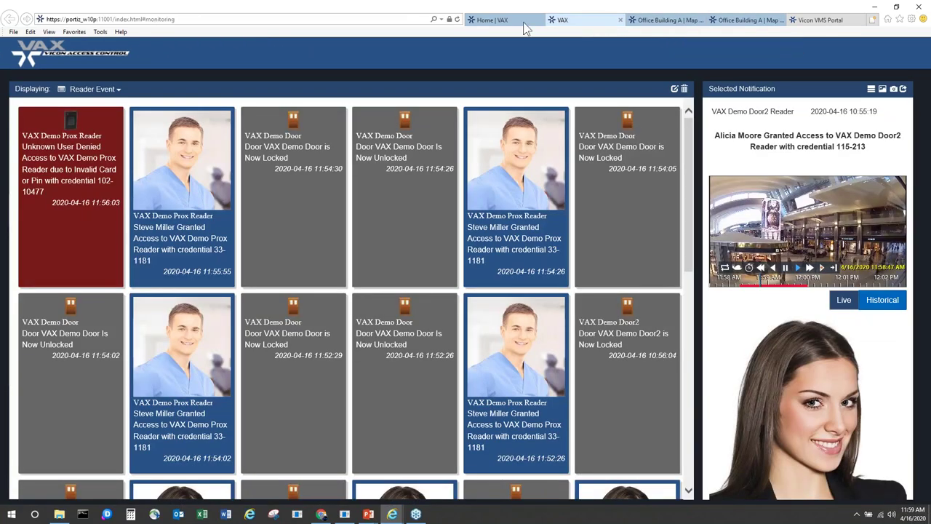
click(496, 22)
scroll(455, 305, down, 4)
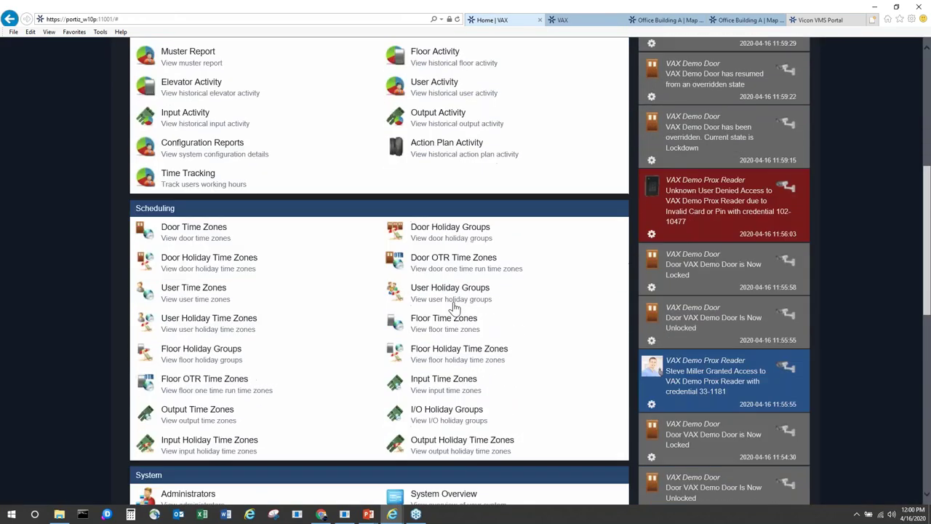
scroll(454, 309, down, 3)
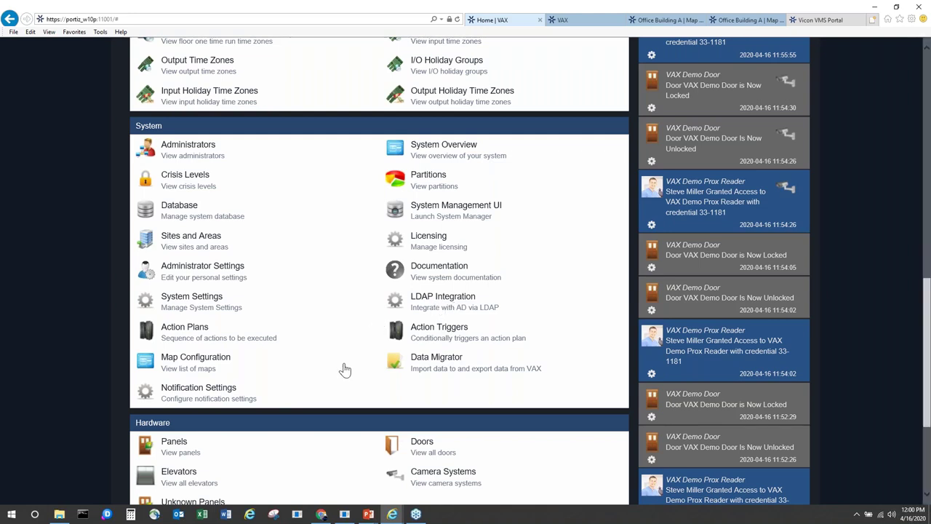
scroll(344, 370, down, 1)
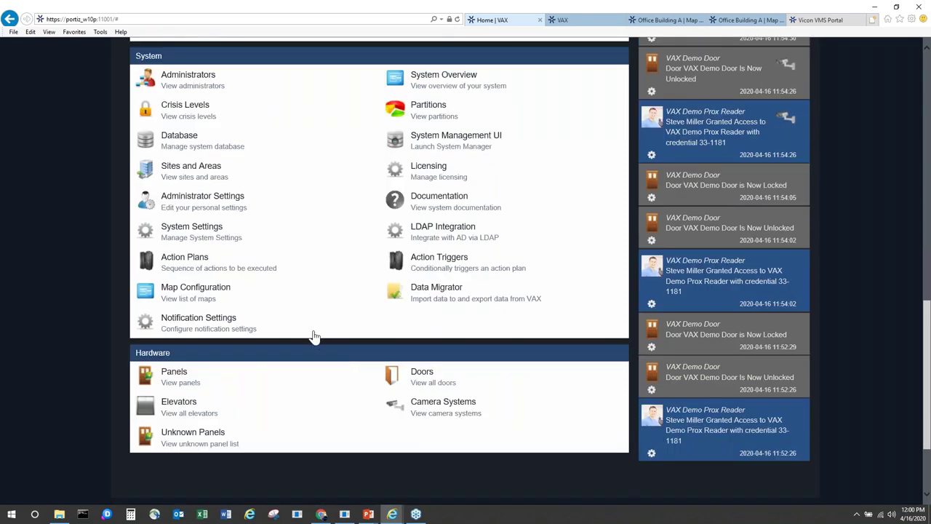
click(195, 268)
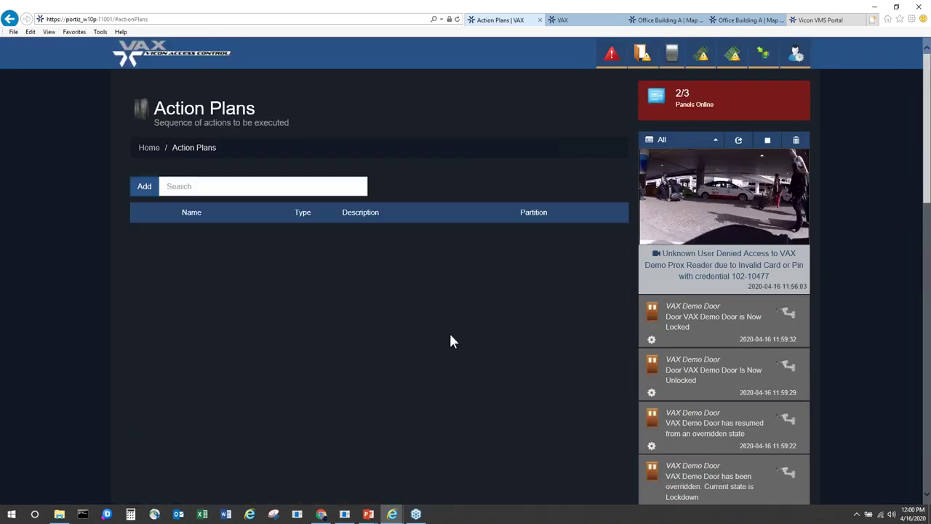
Open the Door State action plan for editing and examine its list of actions.
click(142, 235)
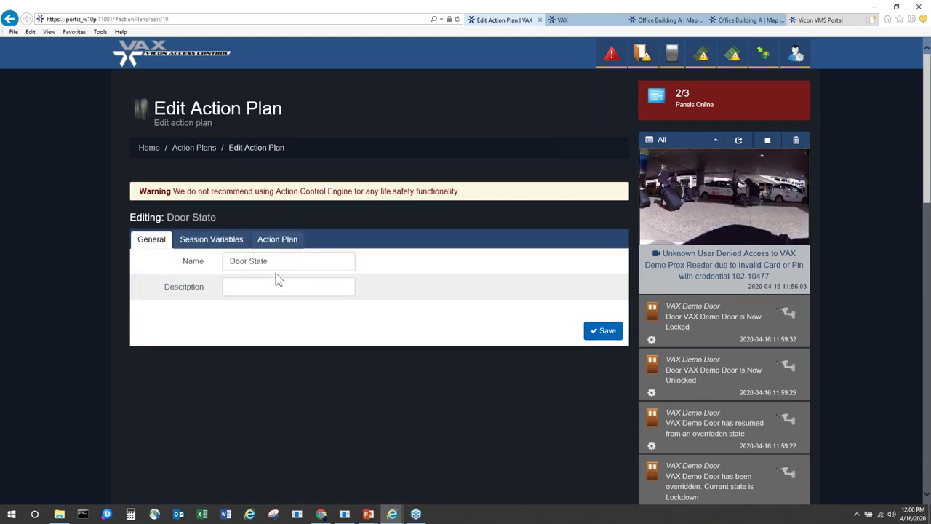
click(267, 240)
scroll(312, 332, down, 1)
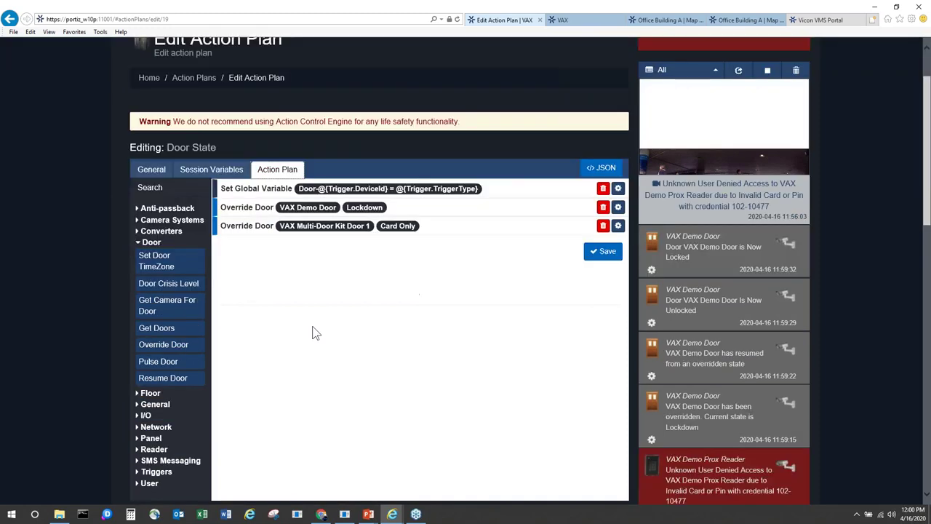
scroll(312, 333, down, 1)
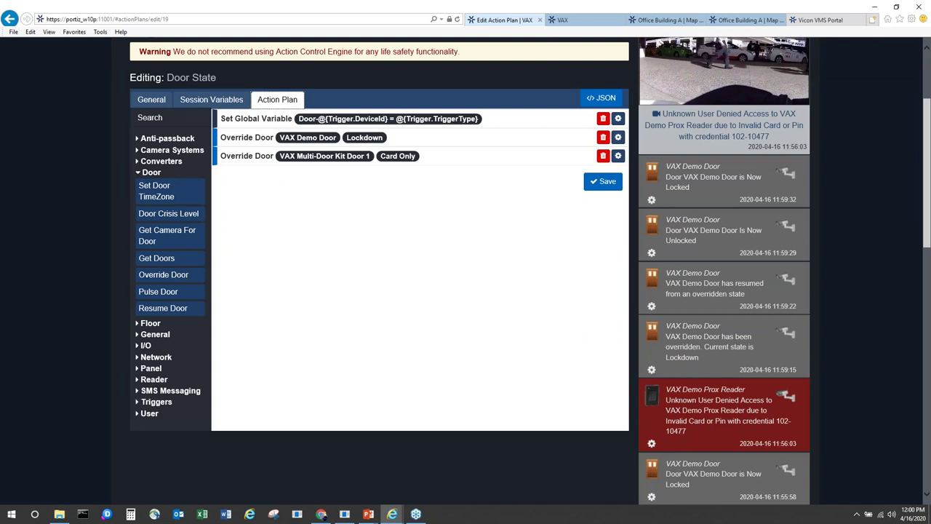
Try adding an Override Door action for VAX Demo Door, look through the available modes, and discard it.
drag(174, 282, 247, 230)
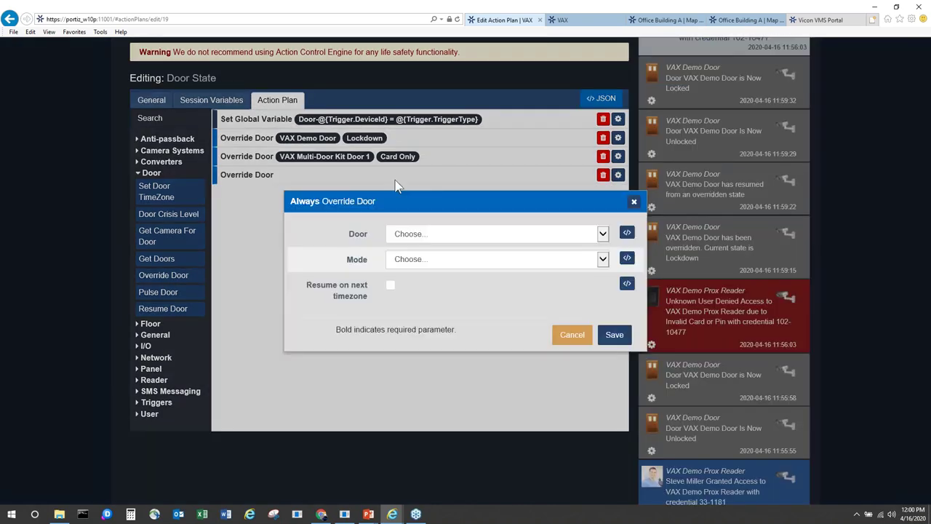
click(425, 233)
click(418, 243)
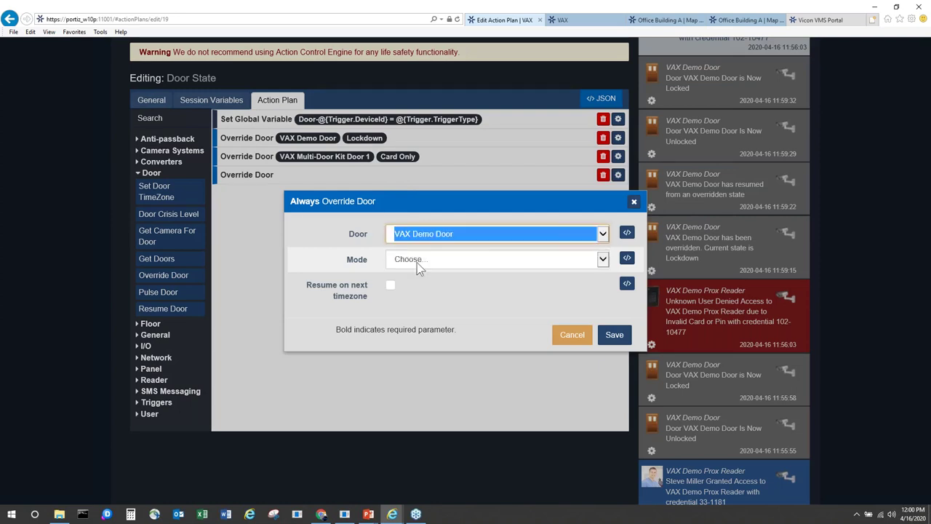
click(417, 260)
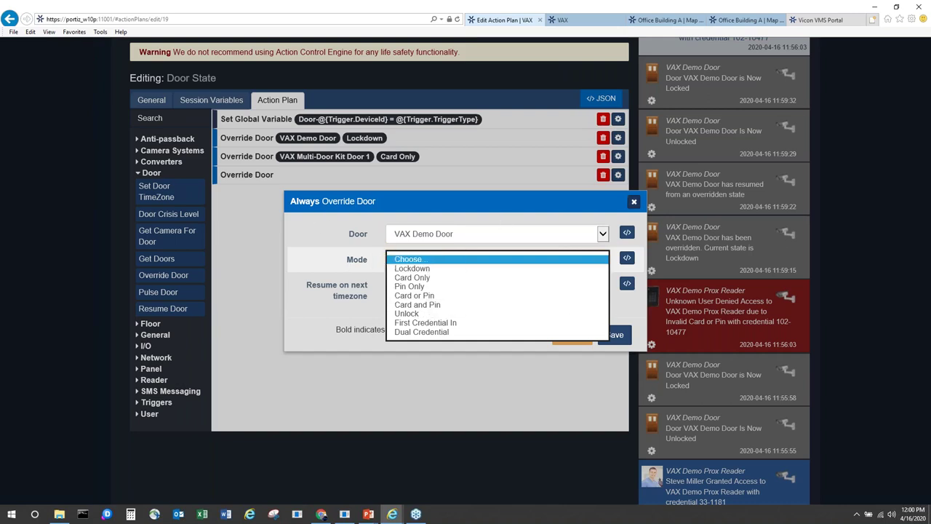
click(634, 203)
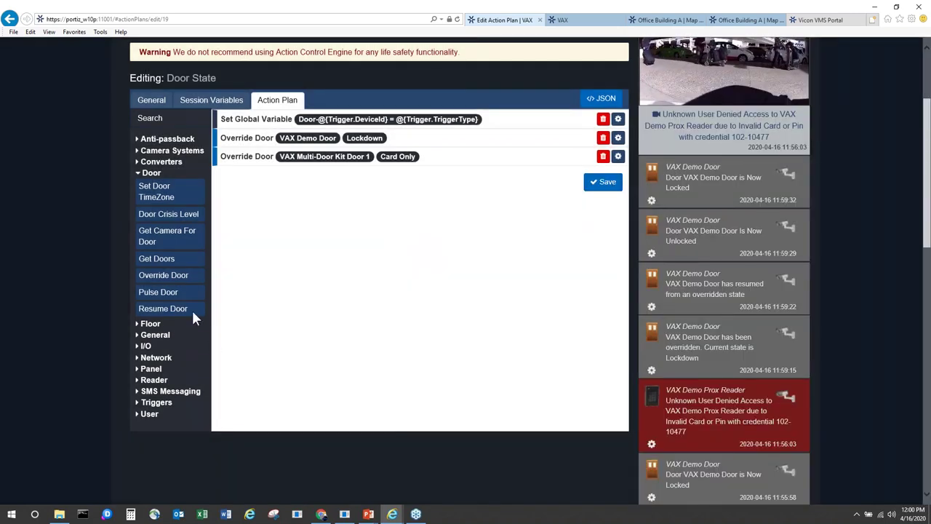
Explore the I/O and Network actions, try a Notify action with the message "typeset", and discard it.
click(146, 347)
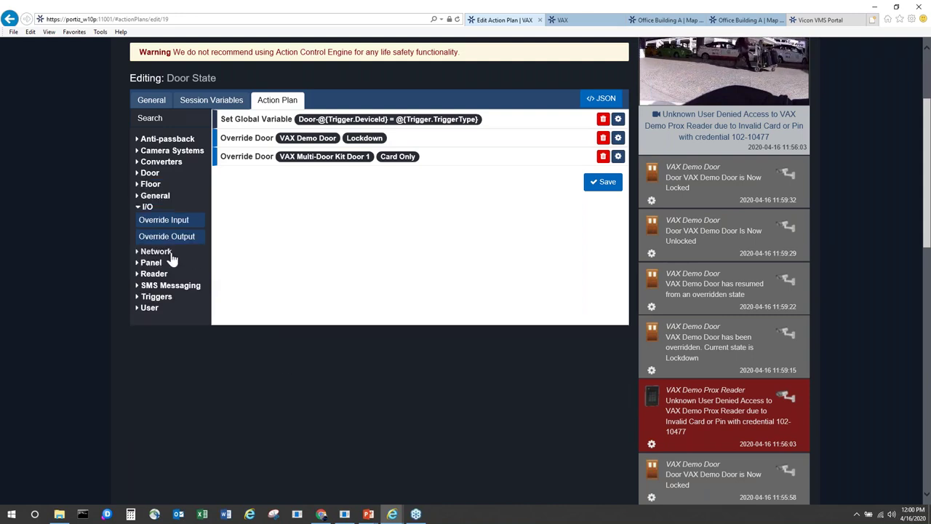
drag(171, 240, 255, 240)
click(155, 251)
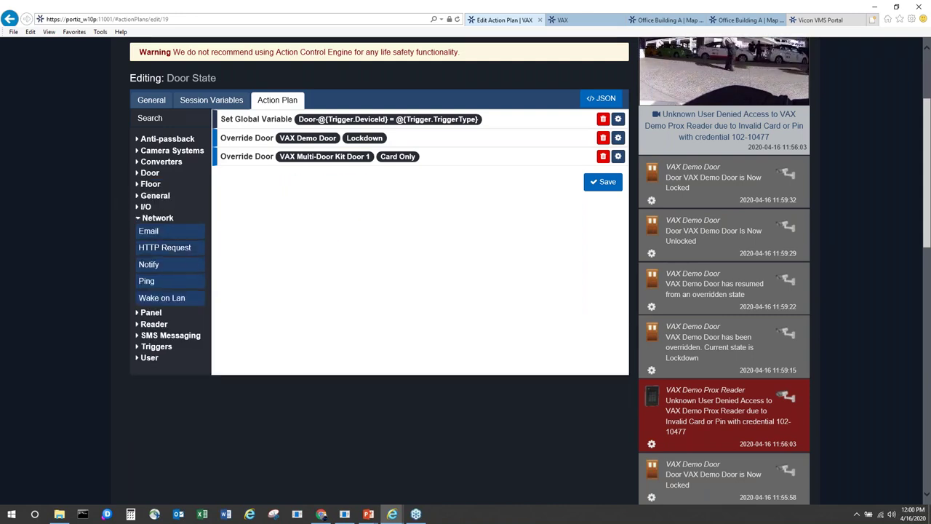
drag(163, 240, 298, 214)
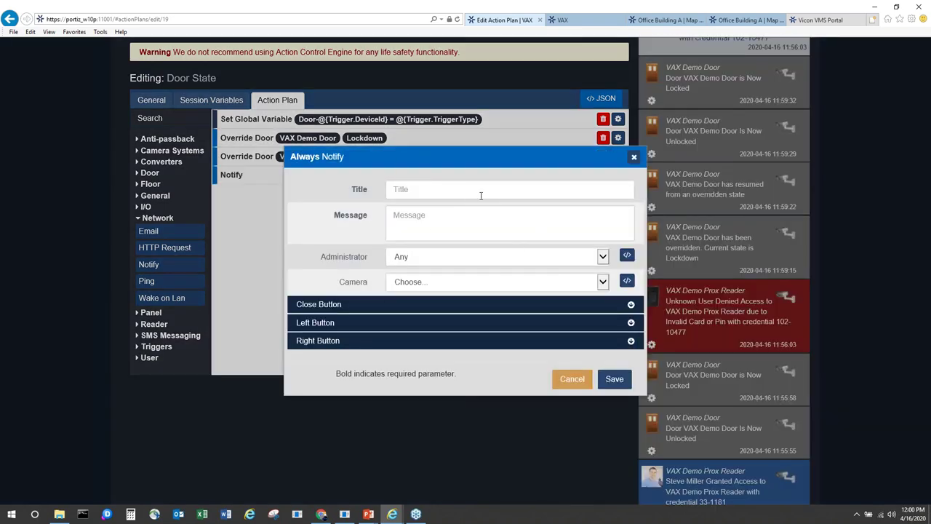
click(498, 232)
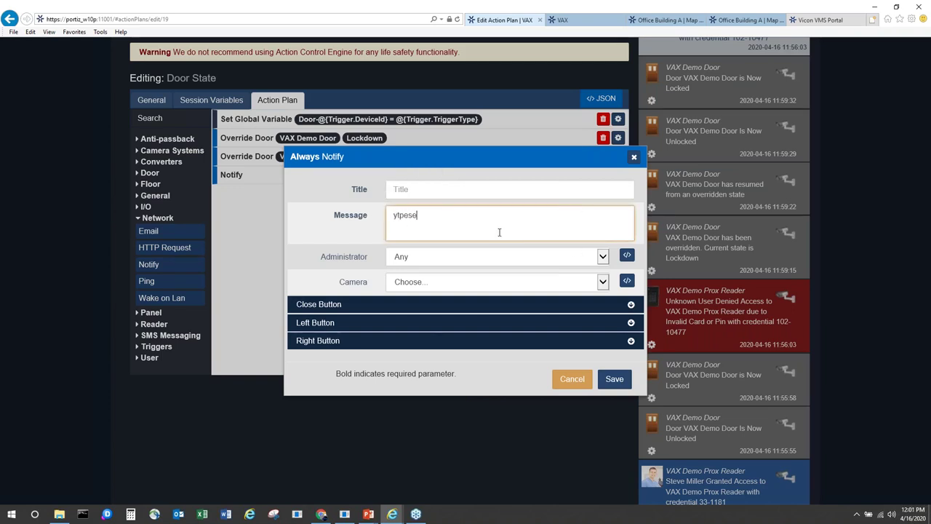
click(521, 283)
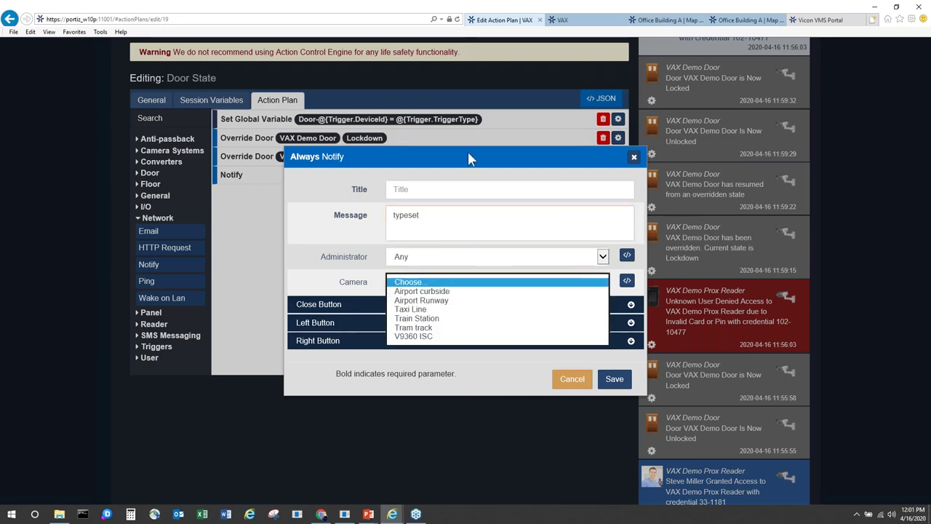
click(571, 378)
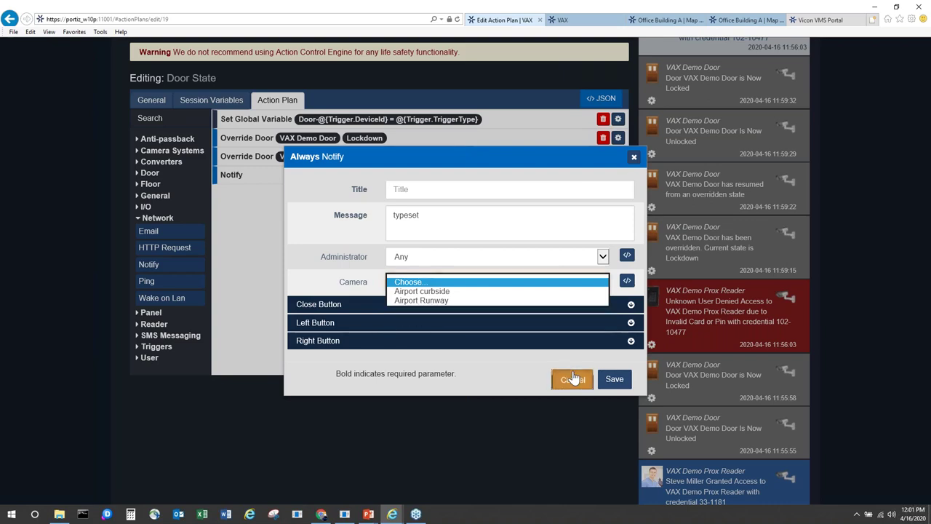
click(571, 378)
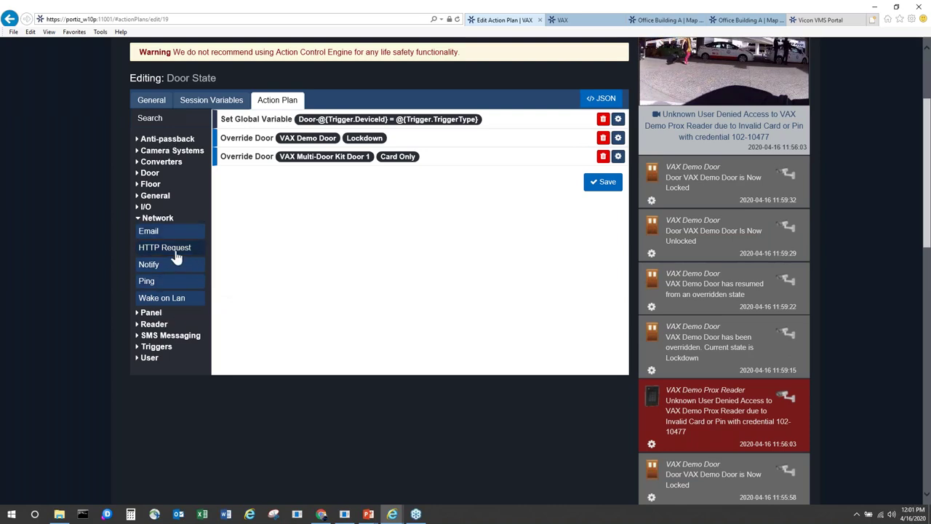
Try adding an HTTP Request action to the Door State plan, review its parameters, and discard it.
drag(177, 256, 277, 208)
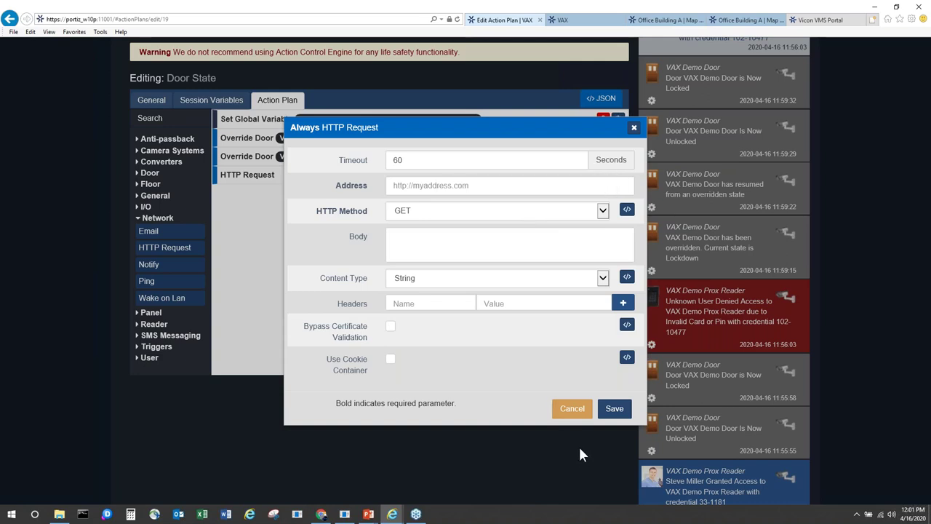
click(567, 408)
scroll(429, 311, up, 2)
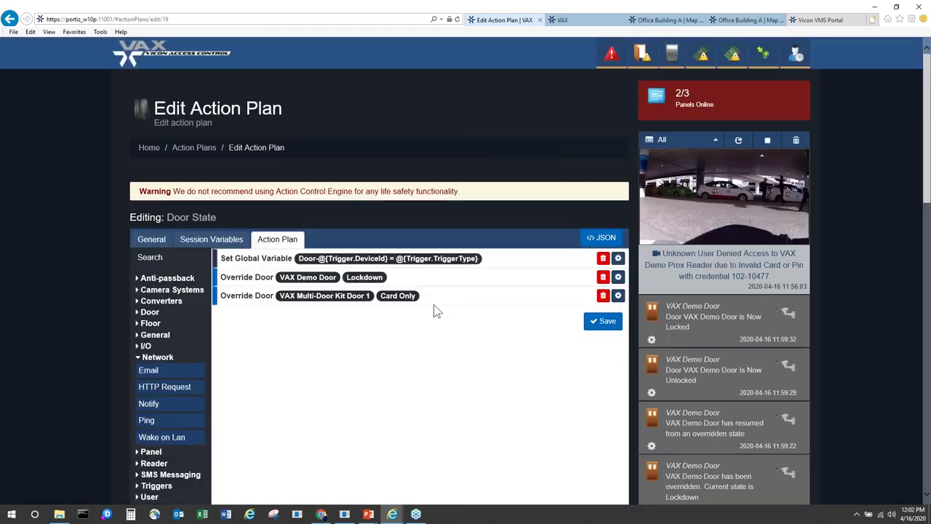
Return to the home page and review the live events for VAX Demo Door and the Lockdown and Resume action plan.
click(150, 148)
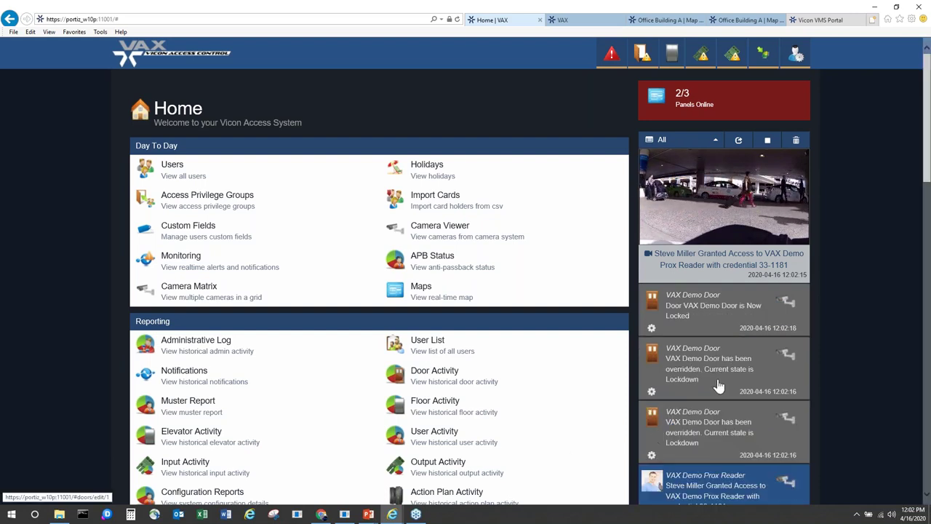
scroll(717, 382, down, 1)
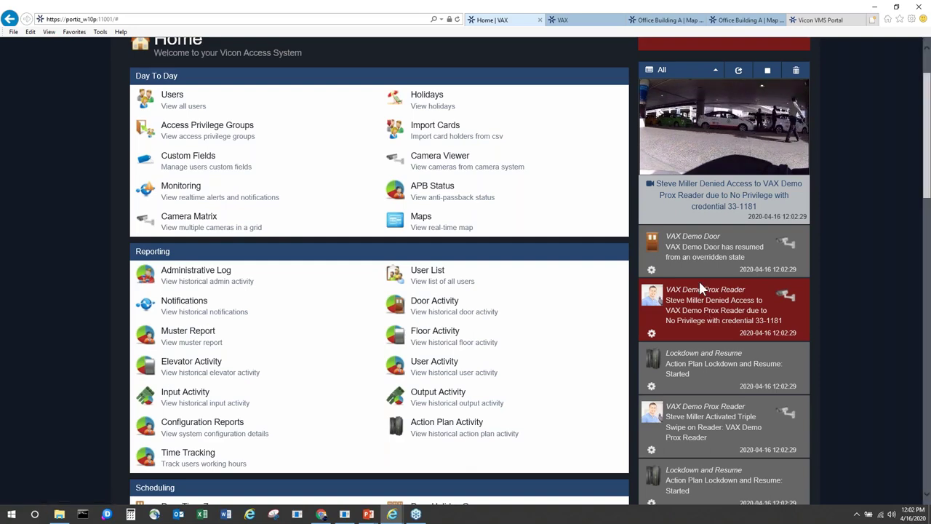
scroll(699, 280, up, 1)
Open Action Triggers from the System section and look through the listed triggers.
scroll(319, 354, down, 9)
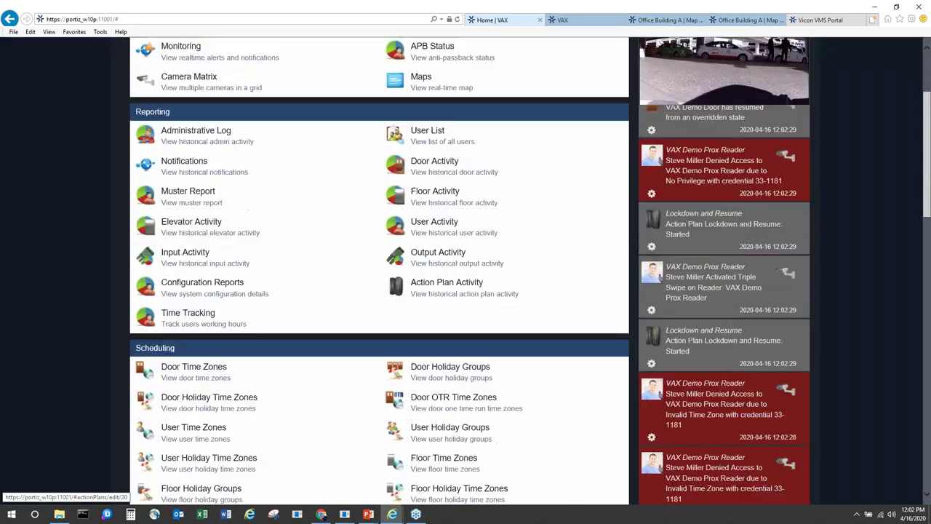
scroll(318, 354, down, 2)
click(451, 267)
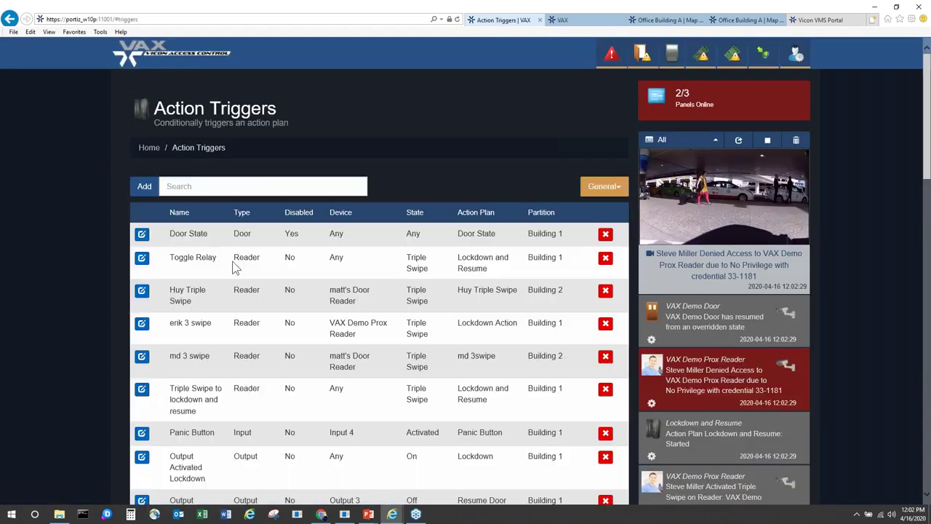
scroll(215, 334, down, 2)
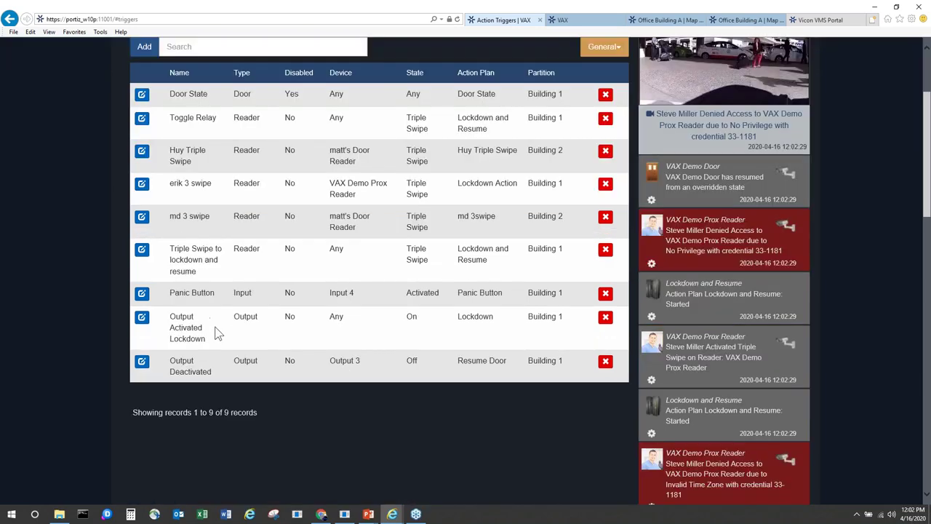
Open the "Triple Swipe to lockdown and resume" trigger and check its condition types, keeping Reader.
click(142, 254)
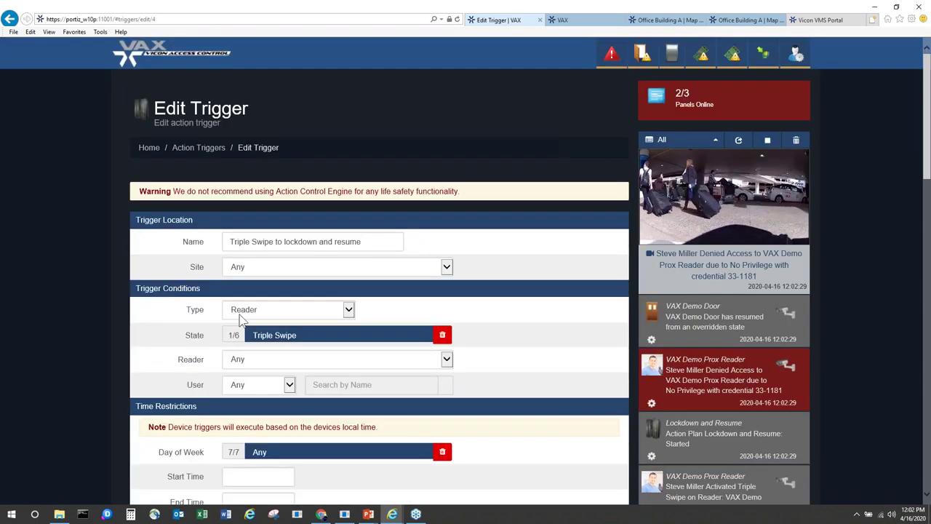
scroll(347, 172, down, 2)
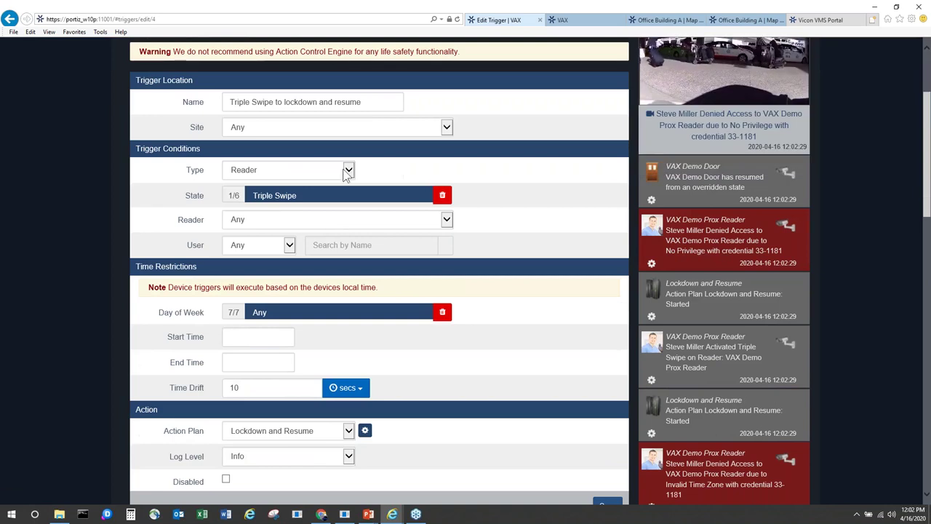
click(348, 171)
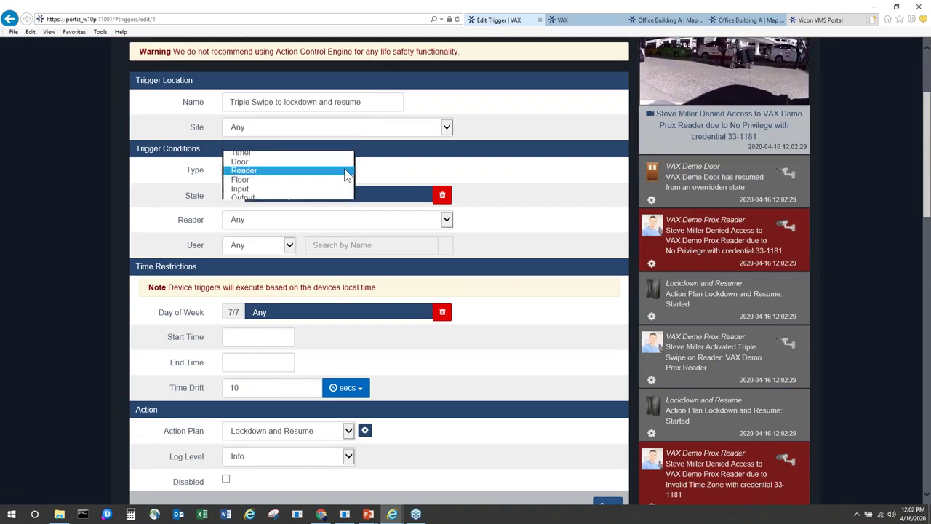
click(345, 172)
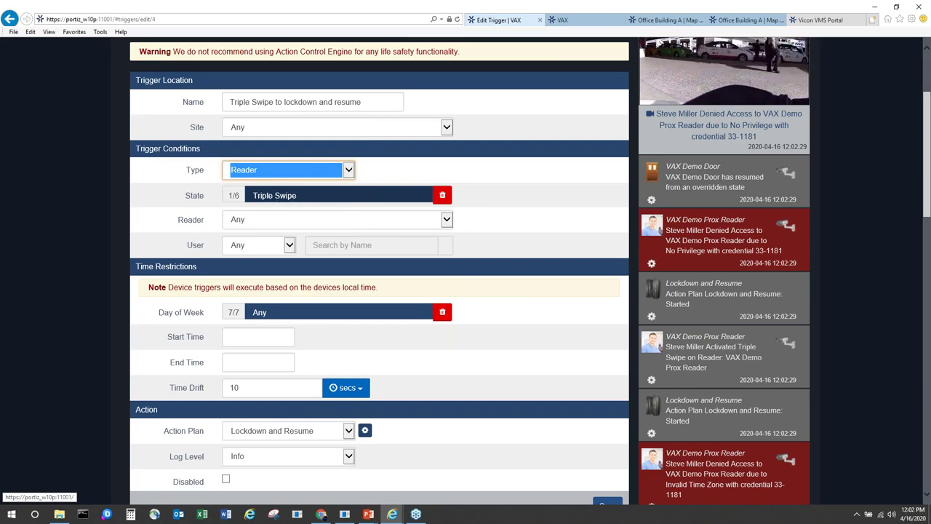
Change the triple-swipe trigger's action plan to Lockdown Action and save the trigger.
scroll(377, 443, down, 2)
click(349, 361)
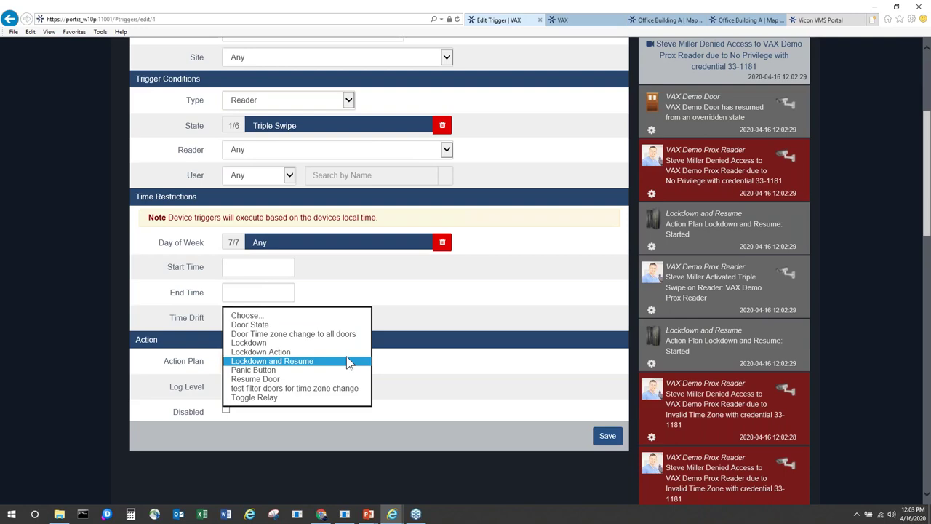
click(348, 352)
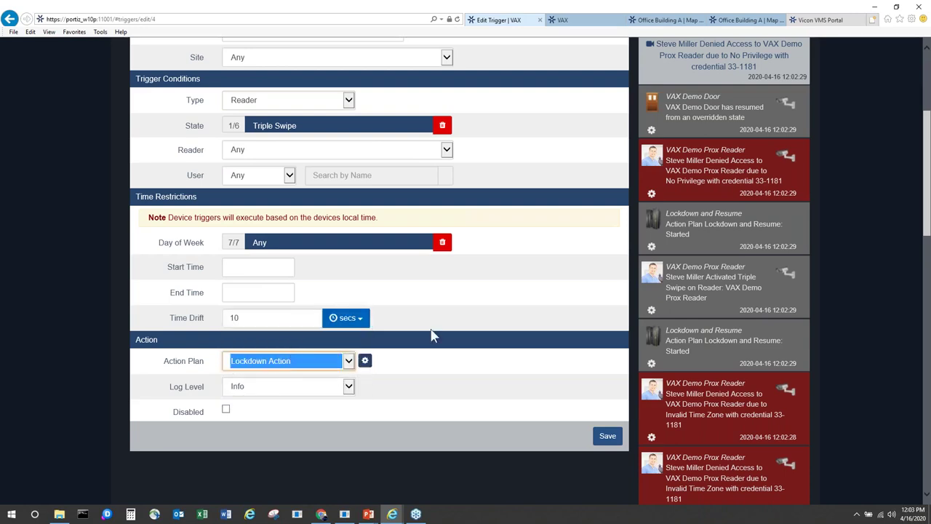
click(608, 435)
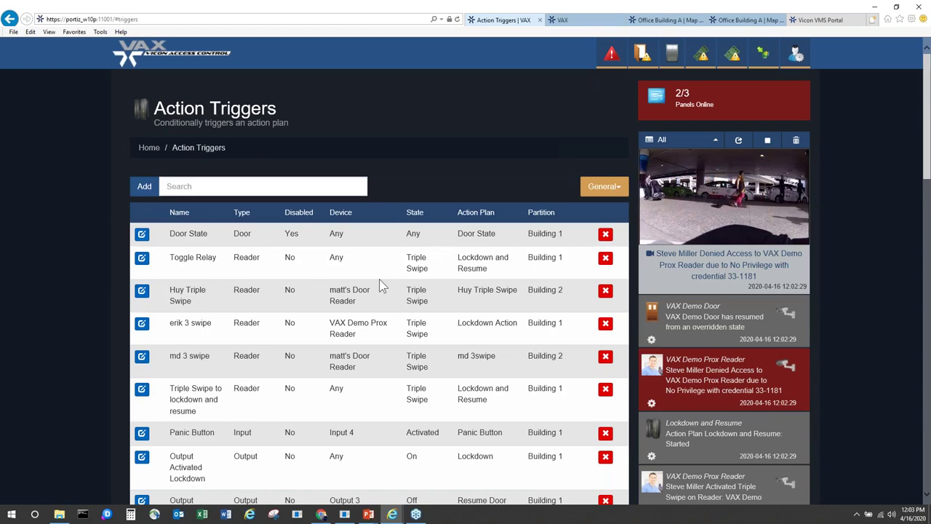
Open the Panic Button trigger from the trigger list and review its input condition and assigned action plan.
scroll(379, 279, down, 2)
scroll(378, 285, down, 4)
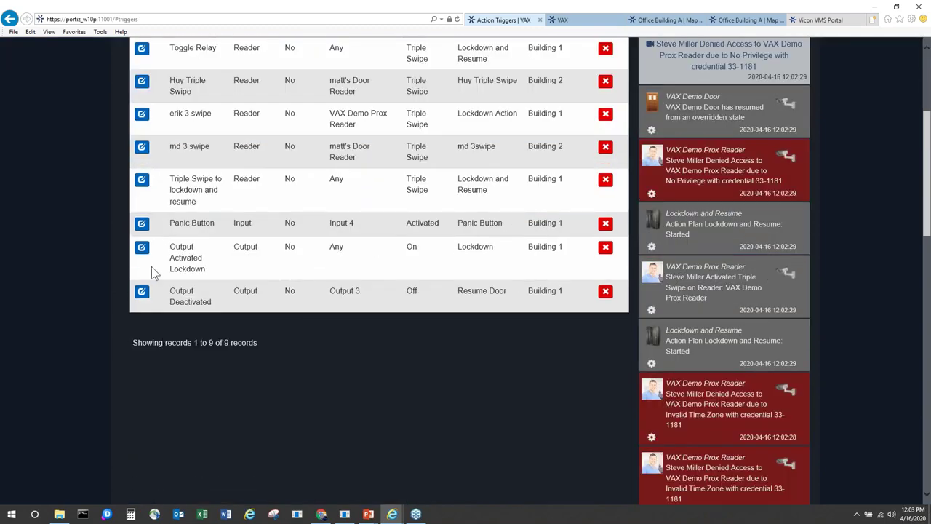
click(142, 225)
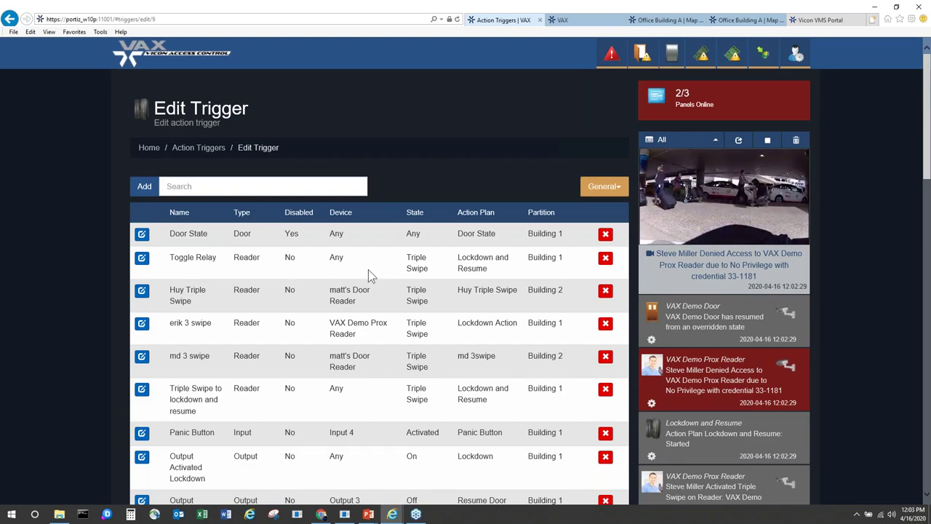
scroll(370, 279, down, 4)
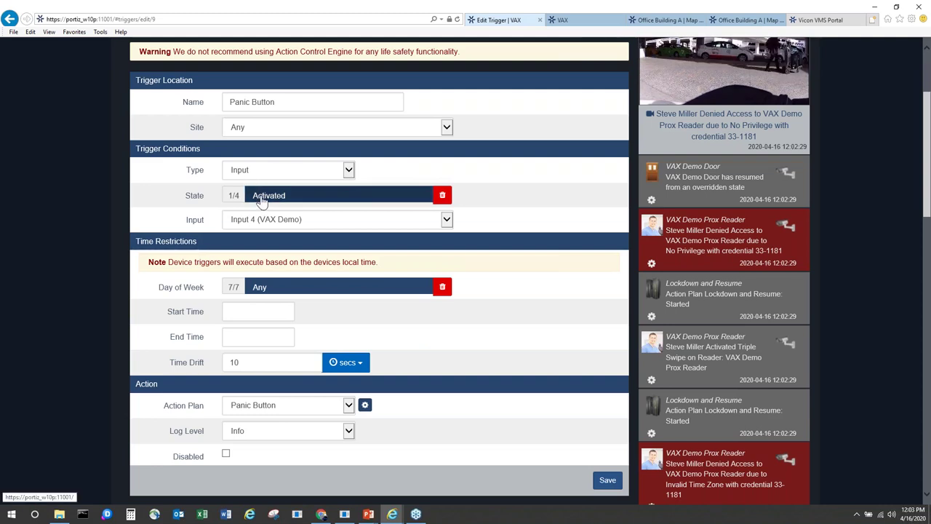
click(247, 408)
click(247, 407)
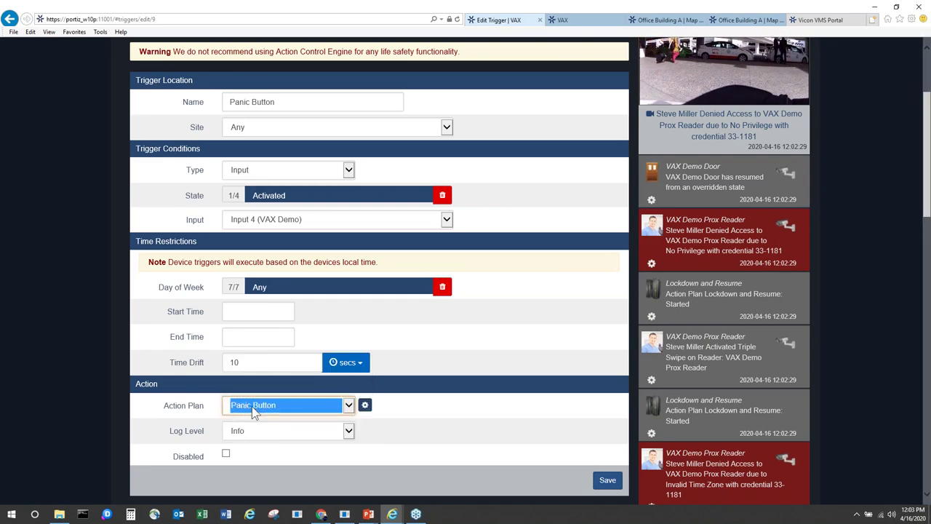
Lock down all doors from the Emergency Status alert for the main door's panic button.
scroll(480, 424, up, 2)
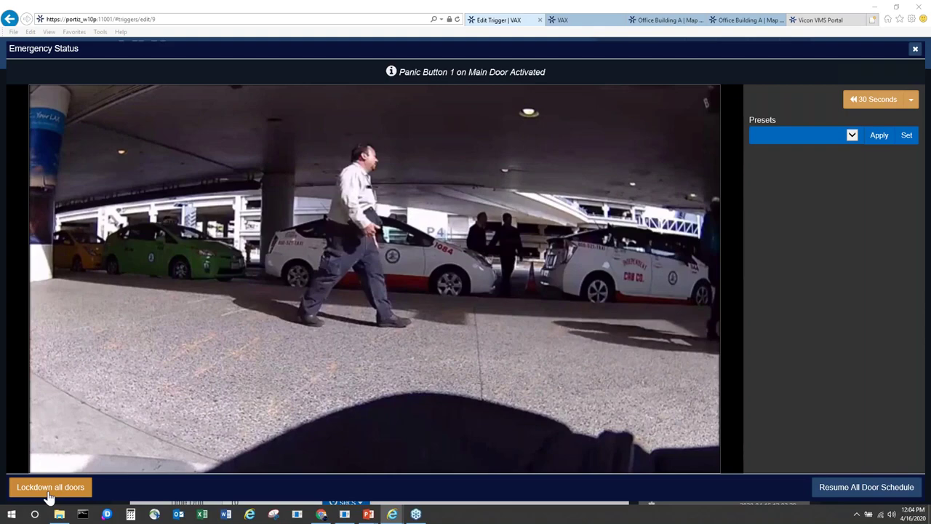
click(48, 493)
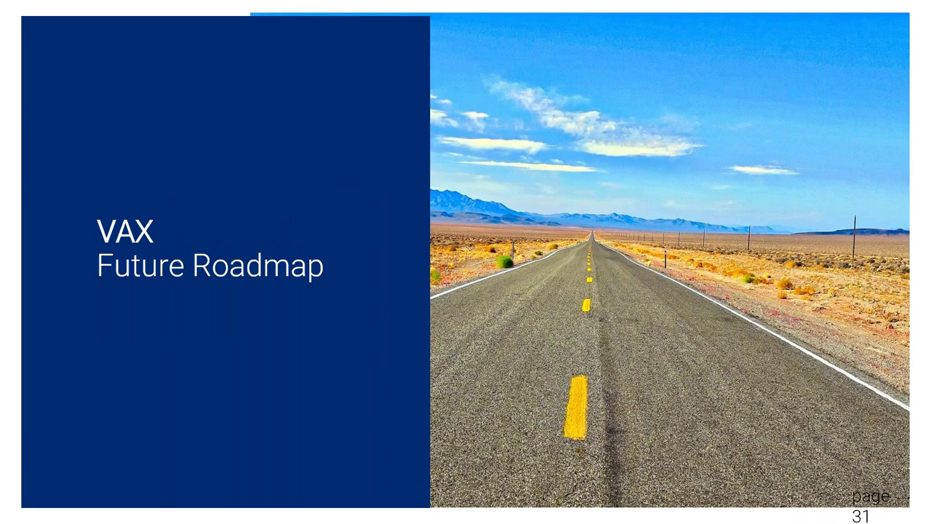
key(Right)
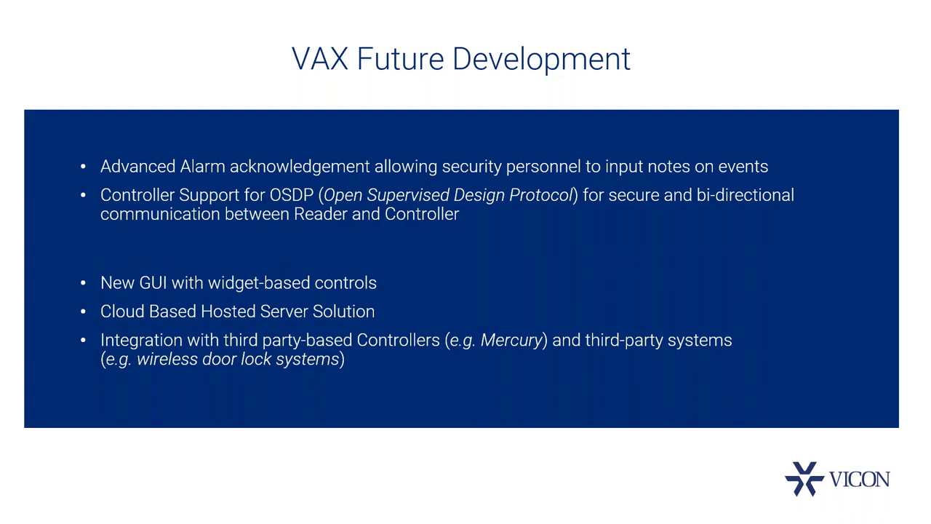